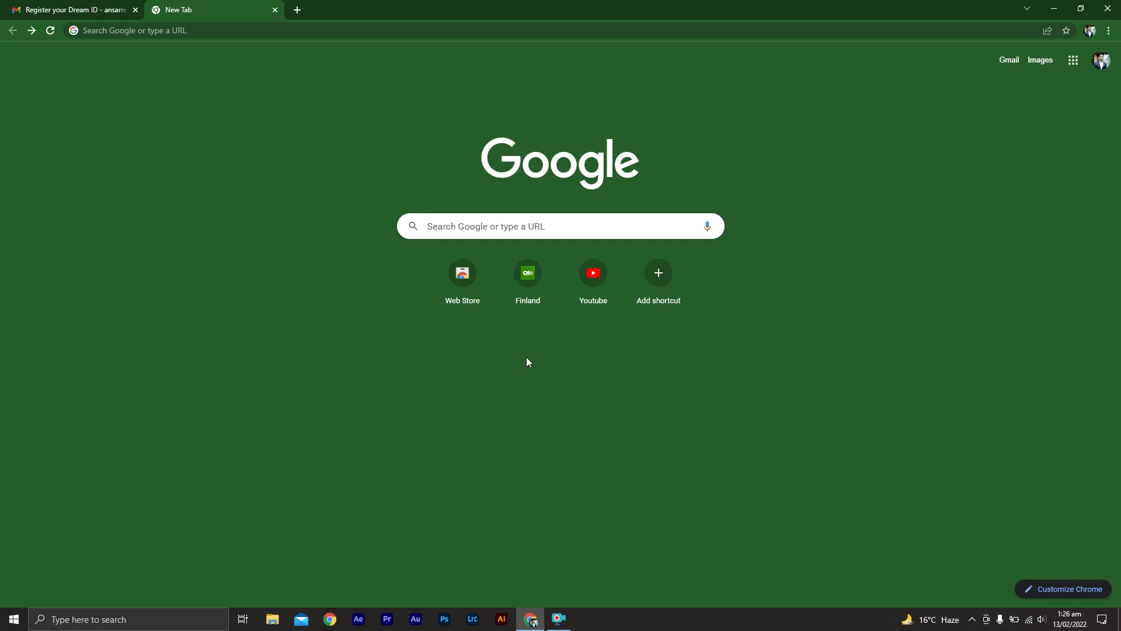
# - Search Google for 'university of bergamo apply online'
pyautogui.click(501, 227)
pyautogui.write('university')
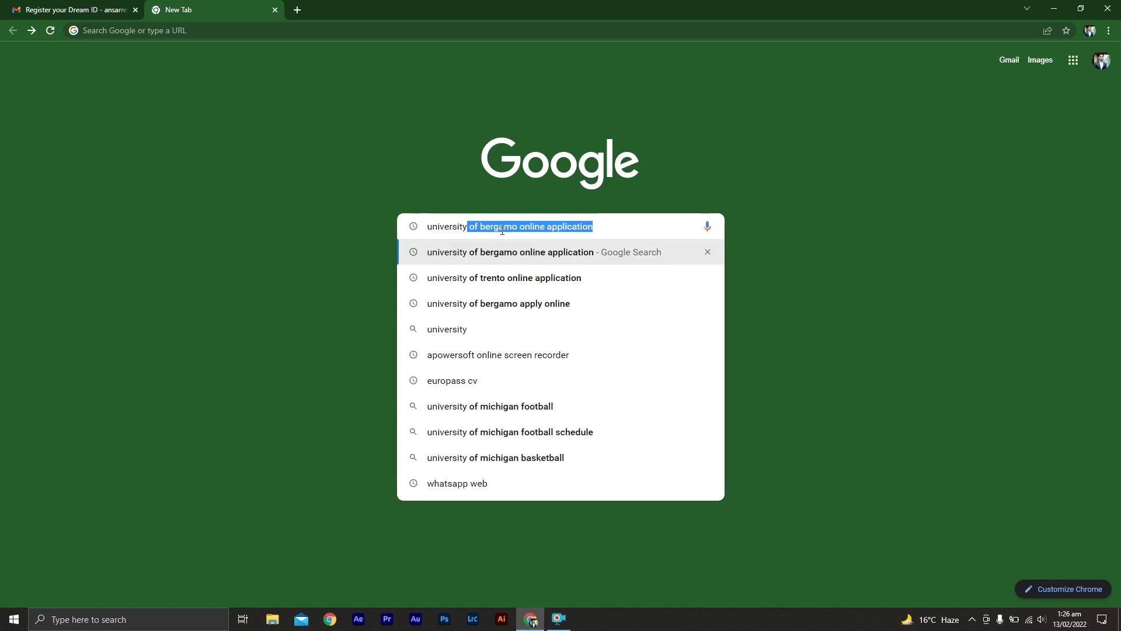
pyautogui.click(520, 310)
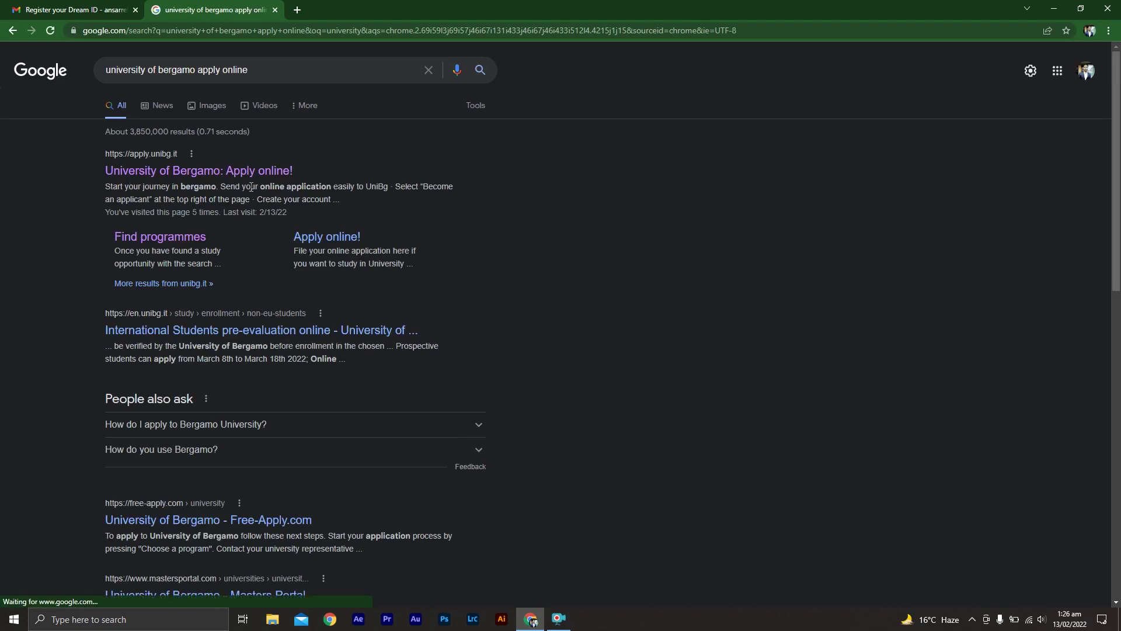
# - Open the University of Bergamo 'Apply online!' site and go to its Find programmes listing
pyautogui.click(221, 172)
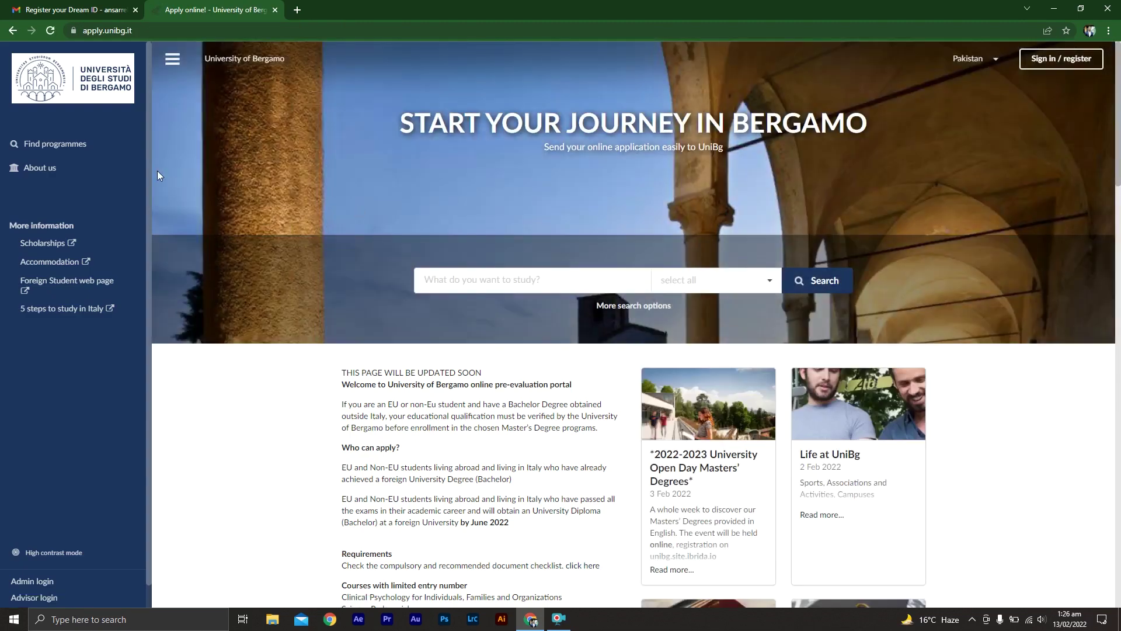
pyautogui.click(58, 150)
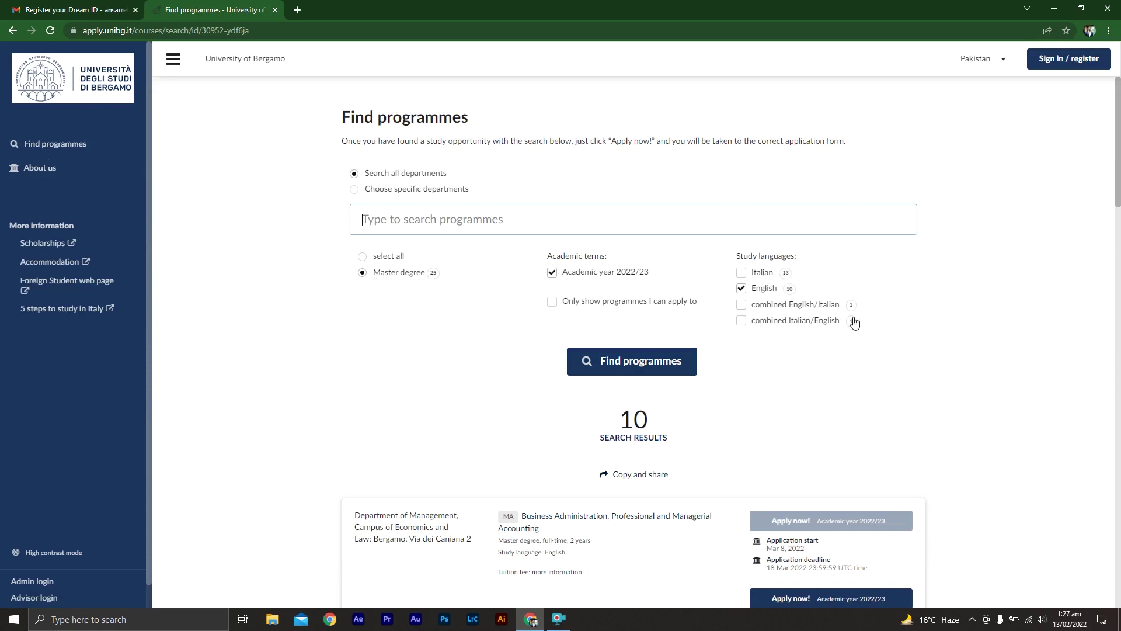
# - Scroll the programme results and open More information for Management, Marketing & Finance
pyautogui.scroll(-4, 986, 255)
pyautogui.scroll(-1, 986, 268)
pyautogui.scroll(-1, 986, 268)
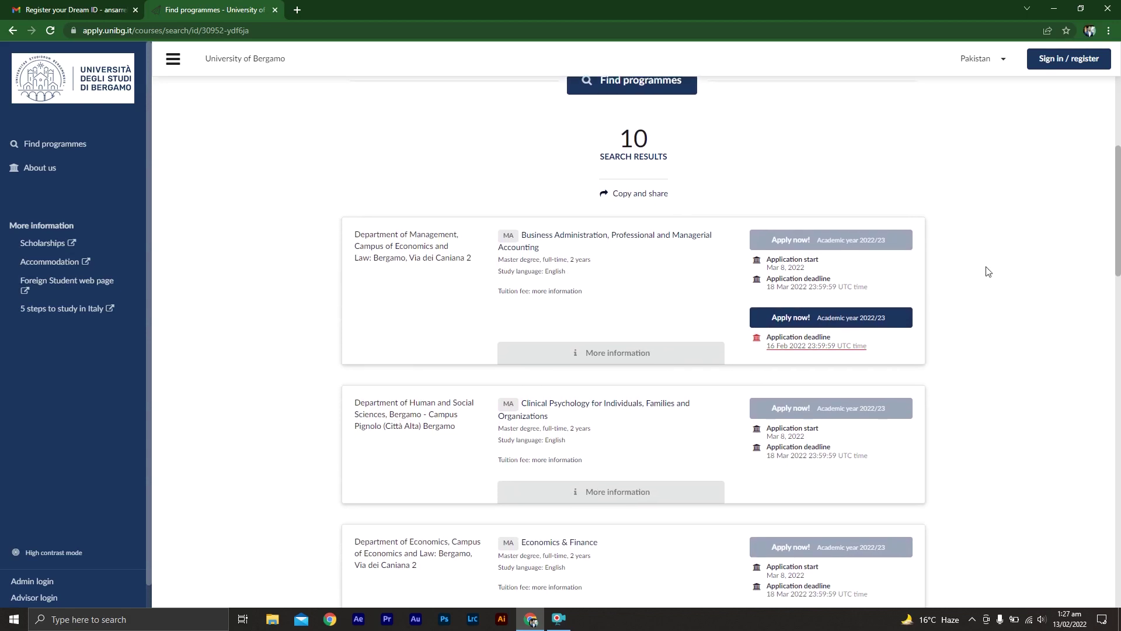
pyautogui.scroll(-1, 987, 272)
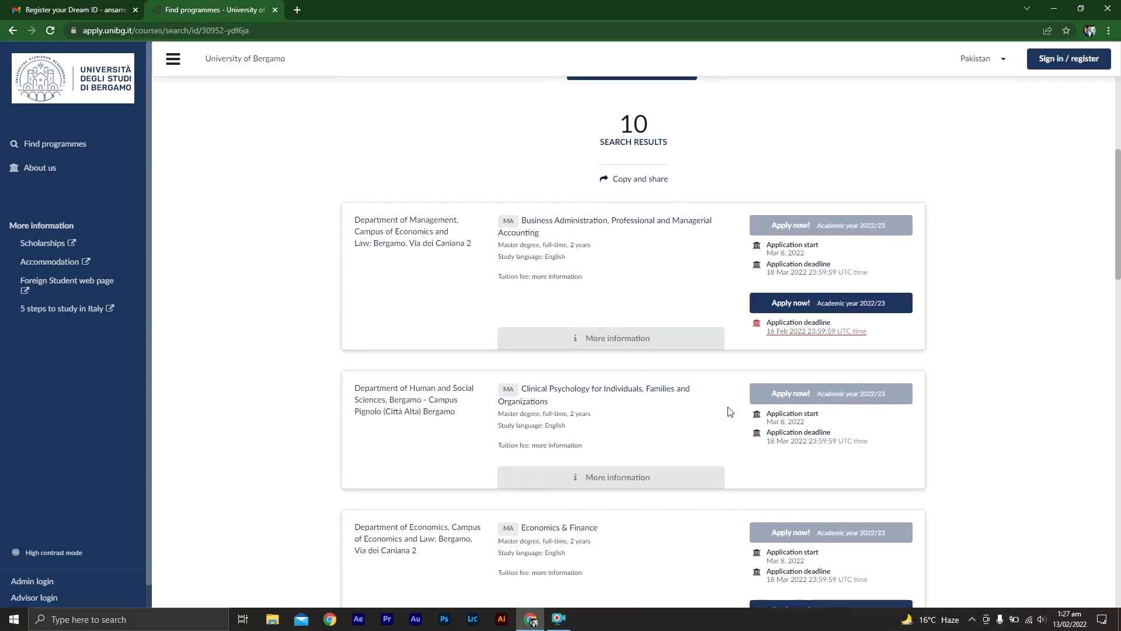
pyautogui.middleClick(1038, 379)
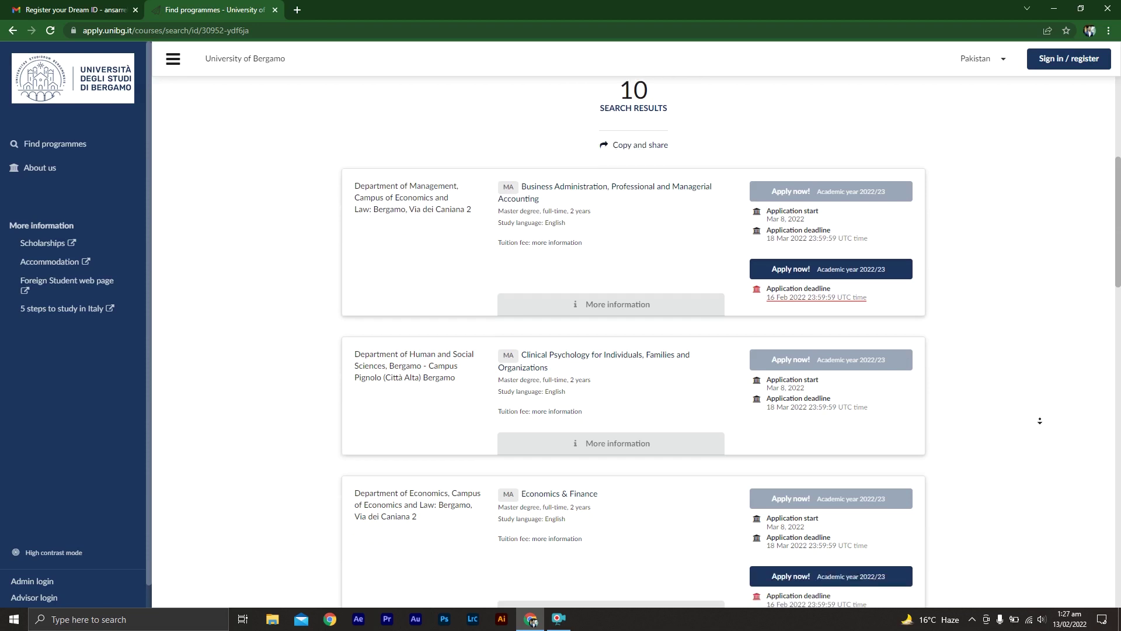
pyautogui.middleClick(1038, 378)
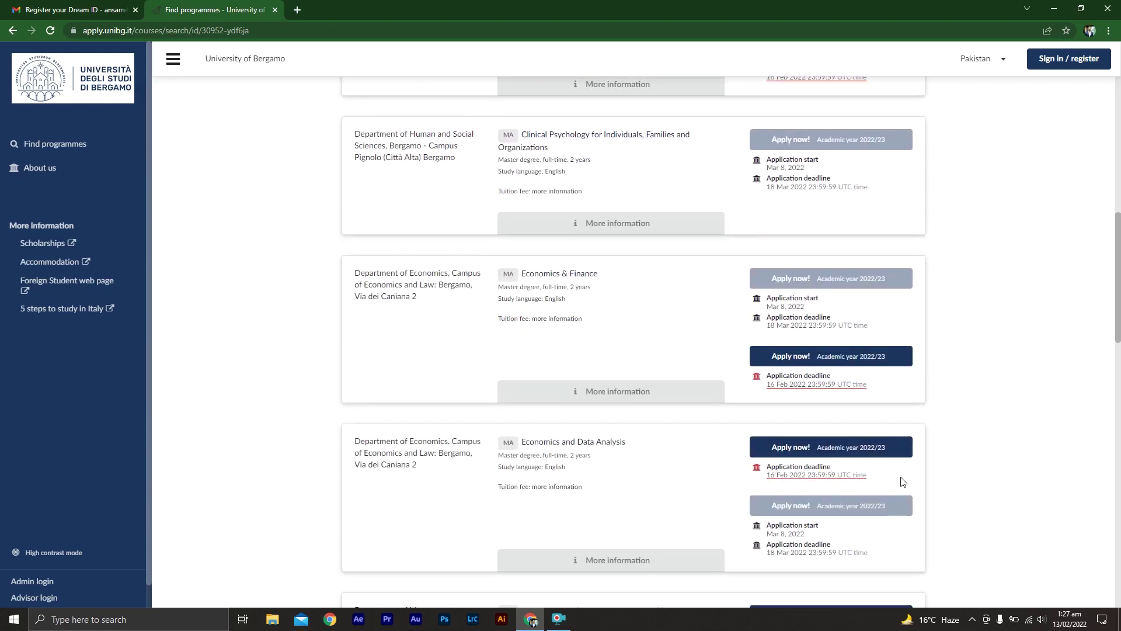
pyautogui.middleClick(970, 475)
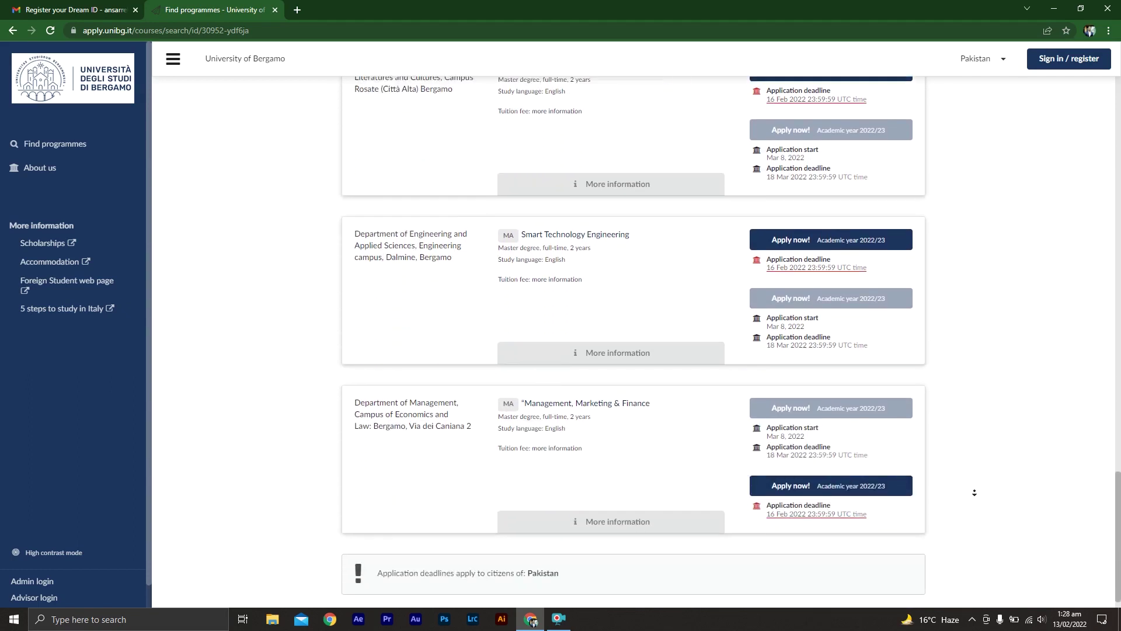
pyautogui.click(979, 473)
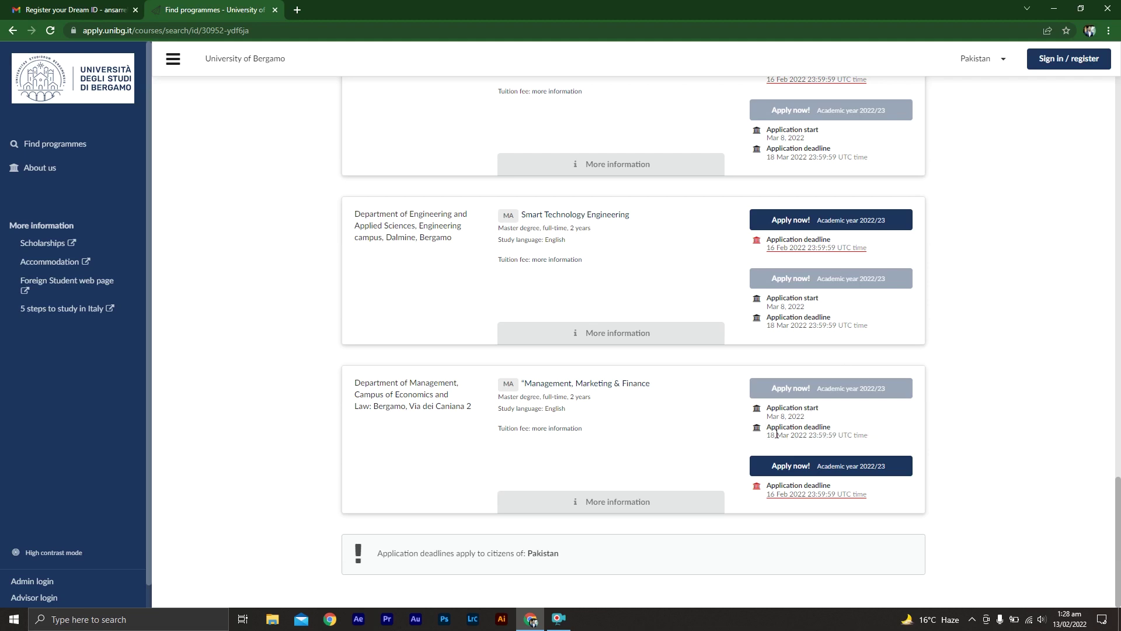
pyautogui.middleClick(984, 413)
pyautogui.middleClick(993, 488)
pyautogui.click(583, 505)
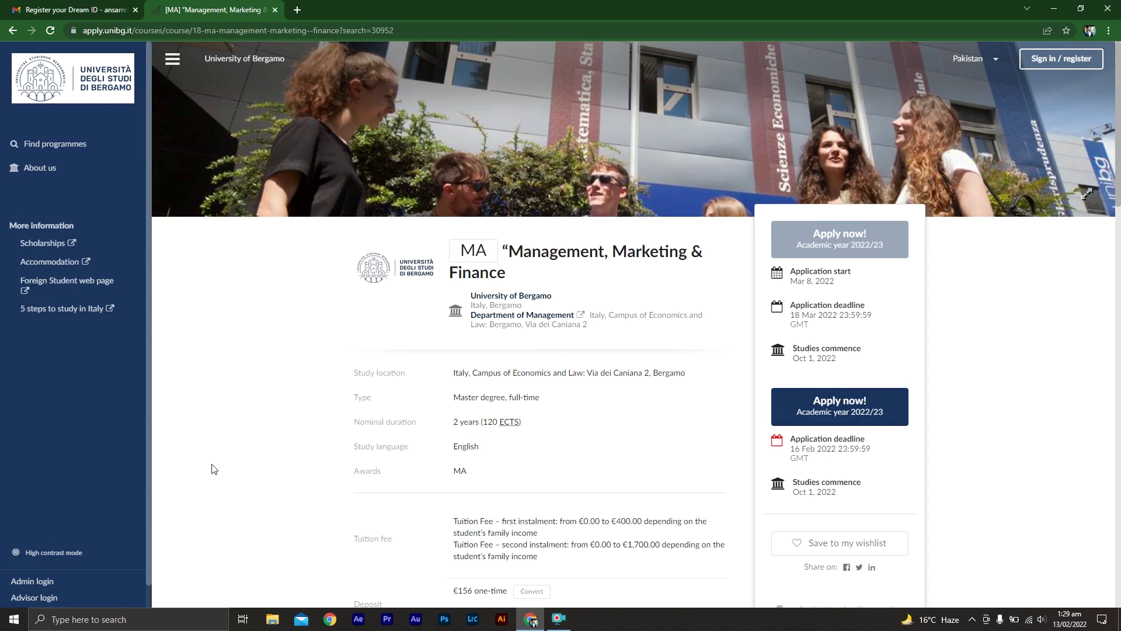
pyautogui.scroll(-3, 214, 490)
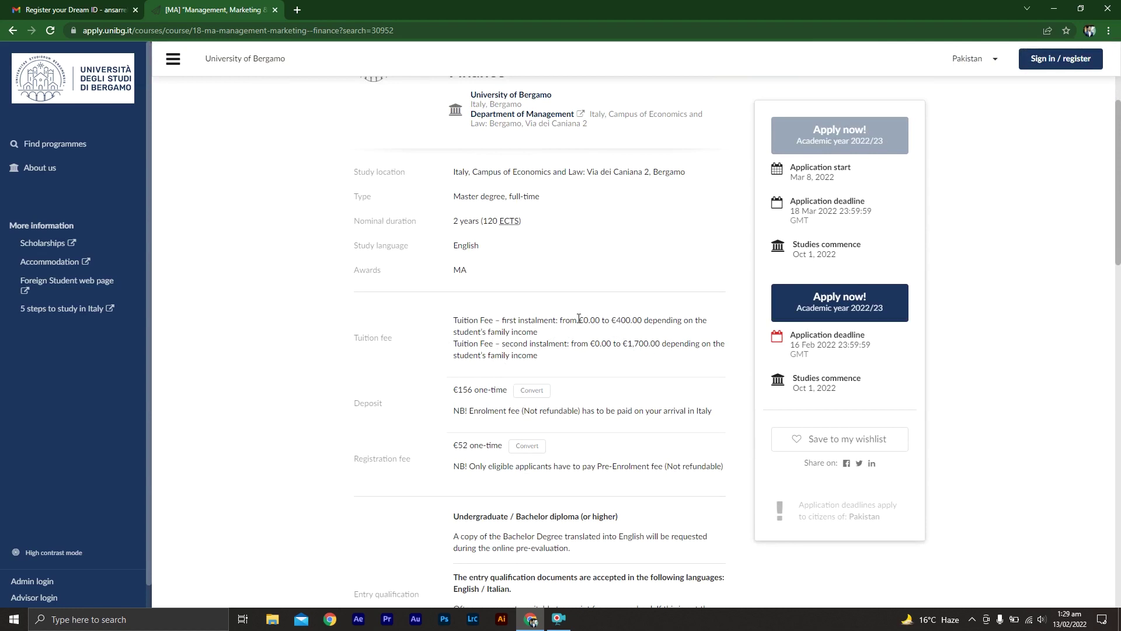
pyautogui.middleClick(268, 459)
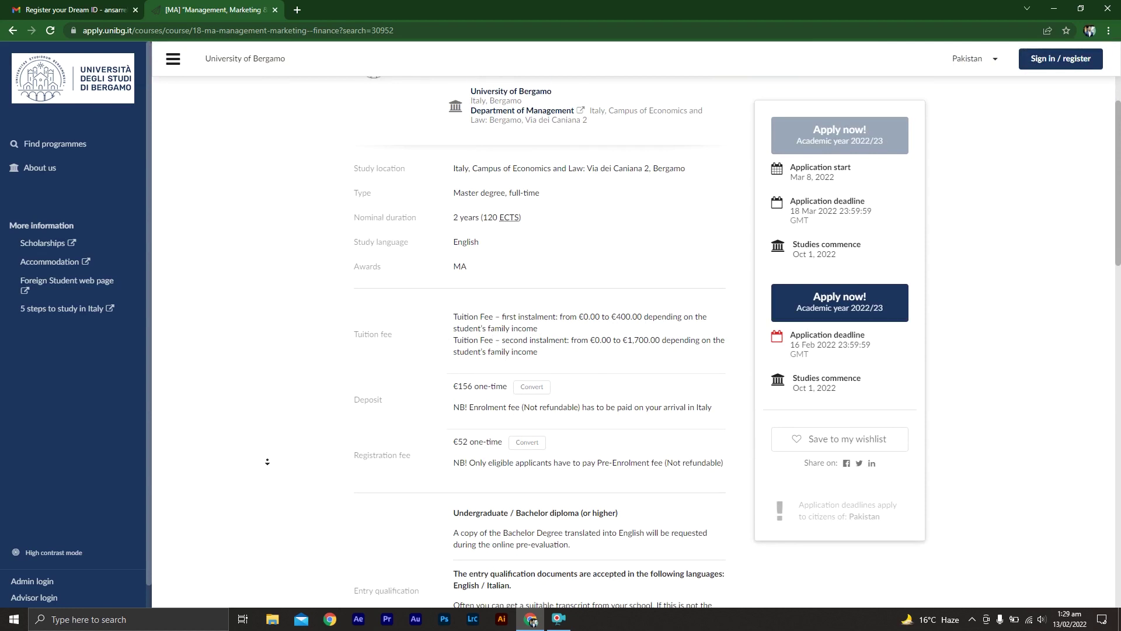
pyautogui.scroll(-1, 267, 459)
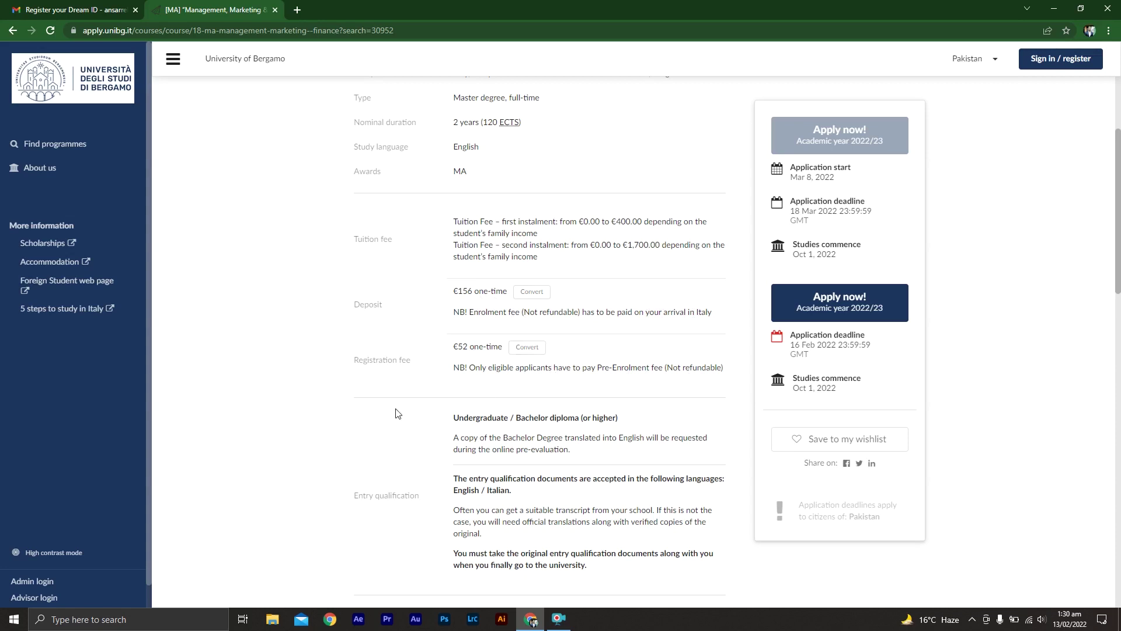
pyautogui.scroll(-2, 307, 461)
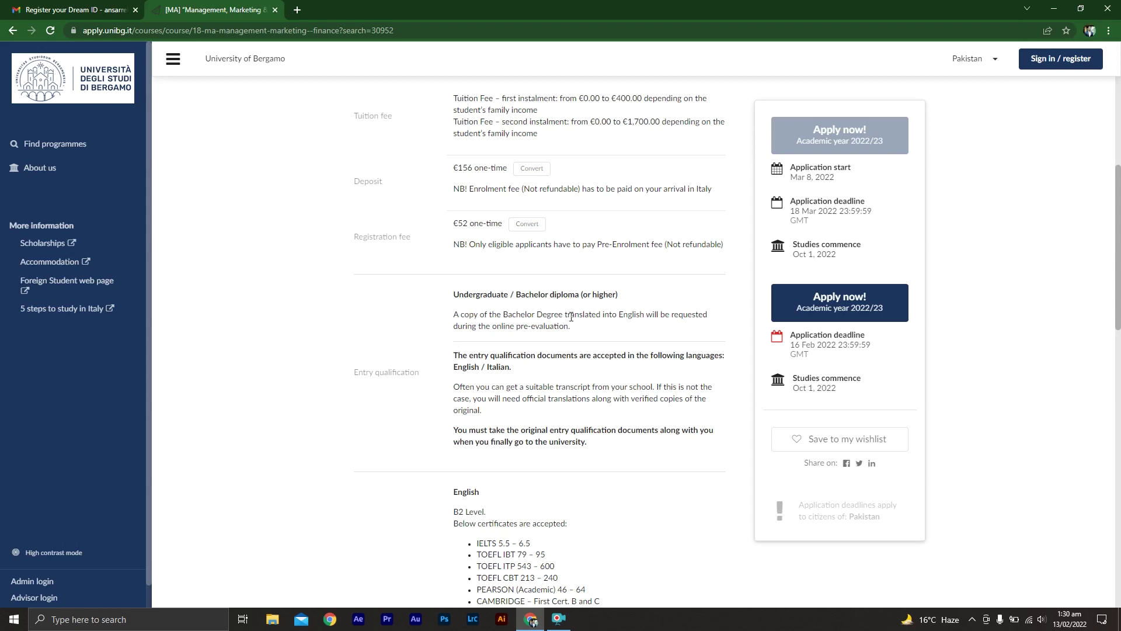
pyautogui.middleClick(340, 479)
pyautogui.click(565, 309)
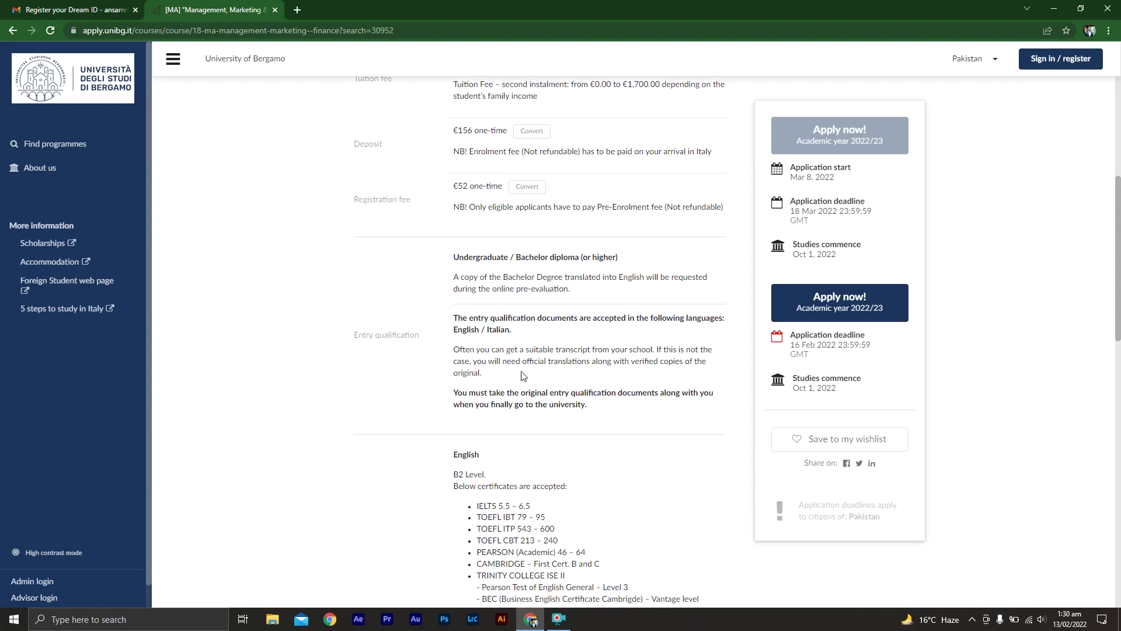
pyautogui.middleClick(357, 473)
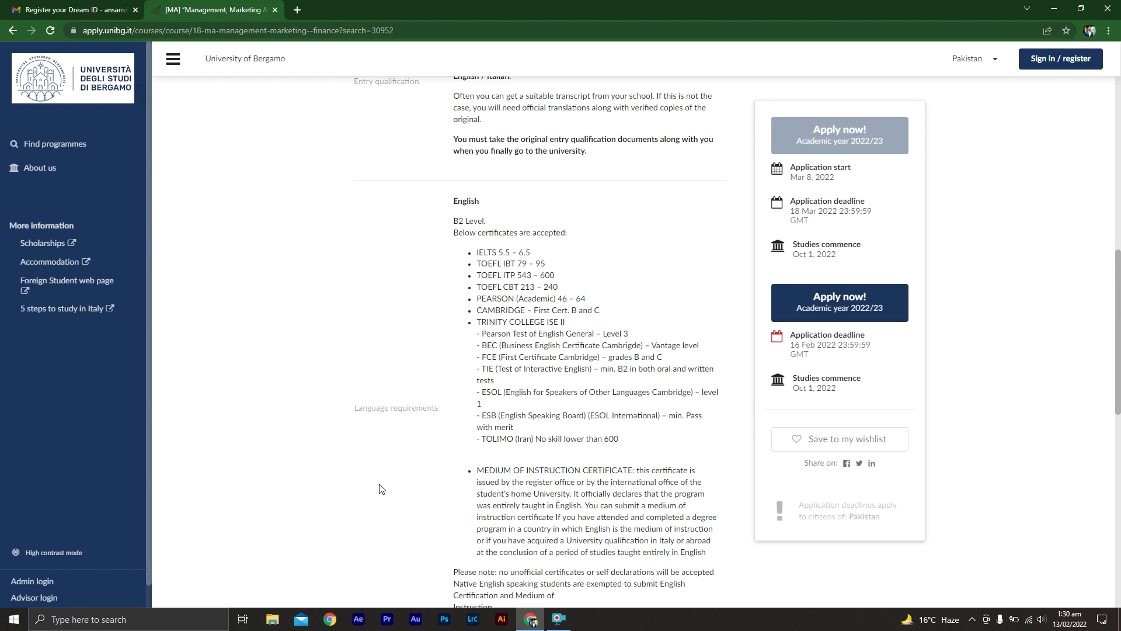
# - Review Other requirements, return to the top of the course page and choose Apply now!
pyautogui.scroll(-5, 374, 507)
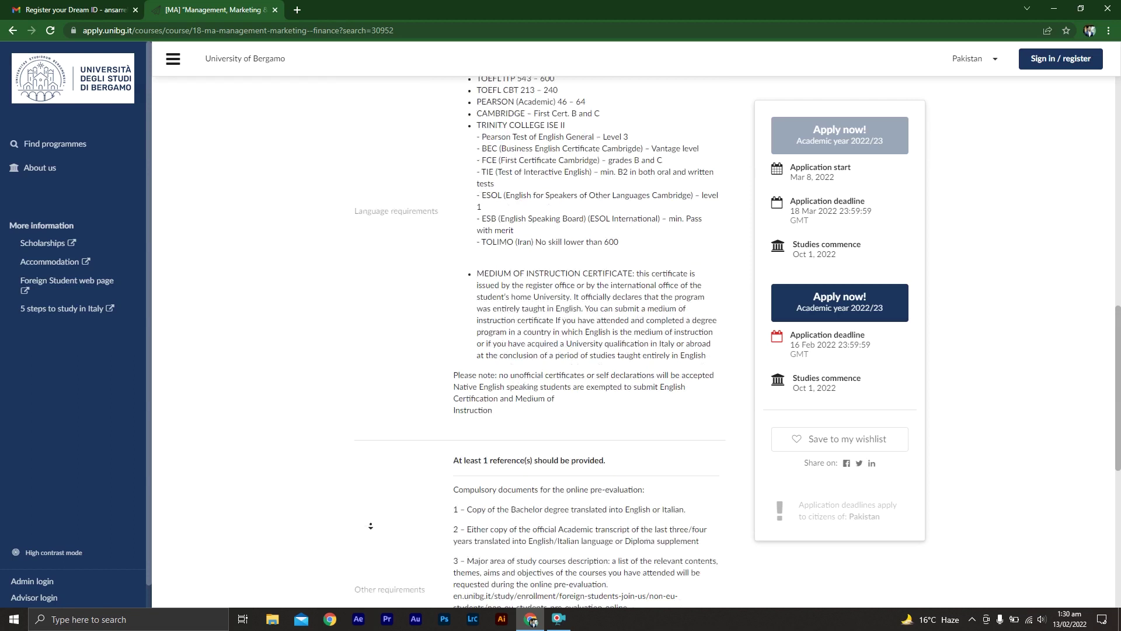
pyautogui.scroll(-2, 370, 526)
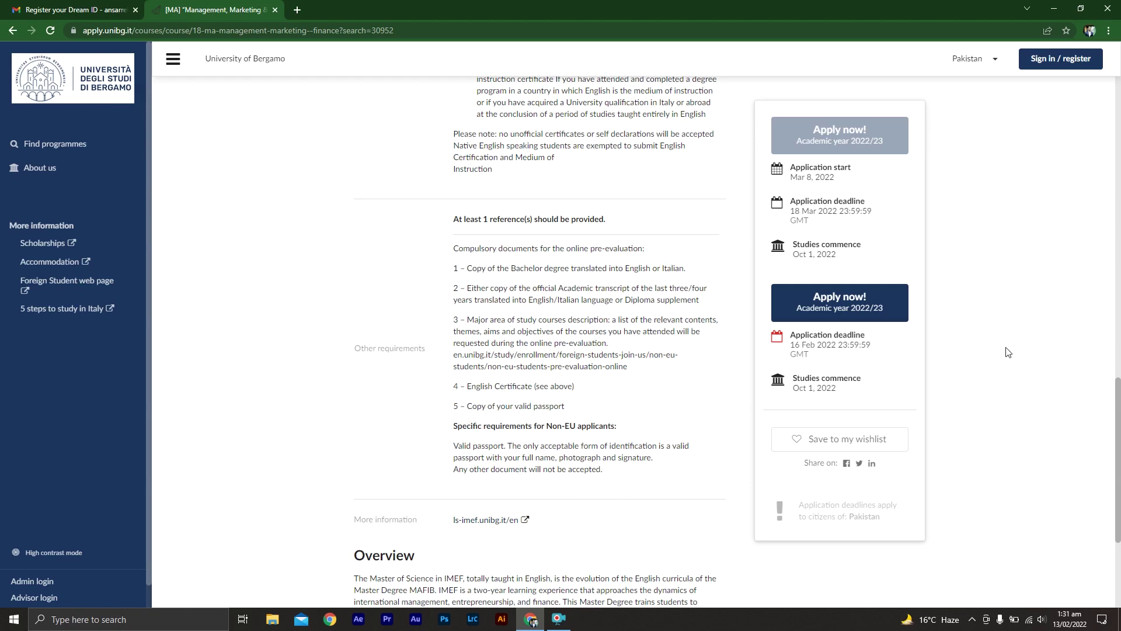
pyautogui.middleClick(1013, 360)
pyautogui.scroll(1, 1013, 361)
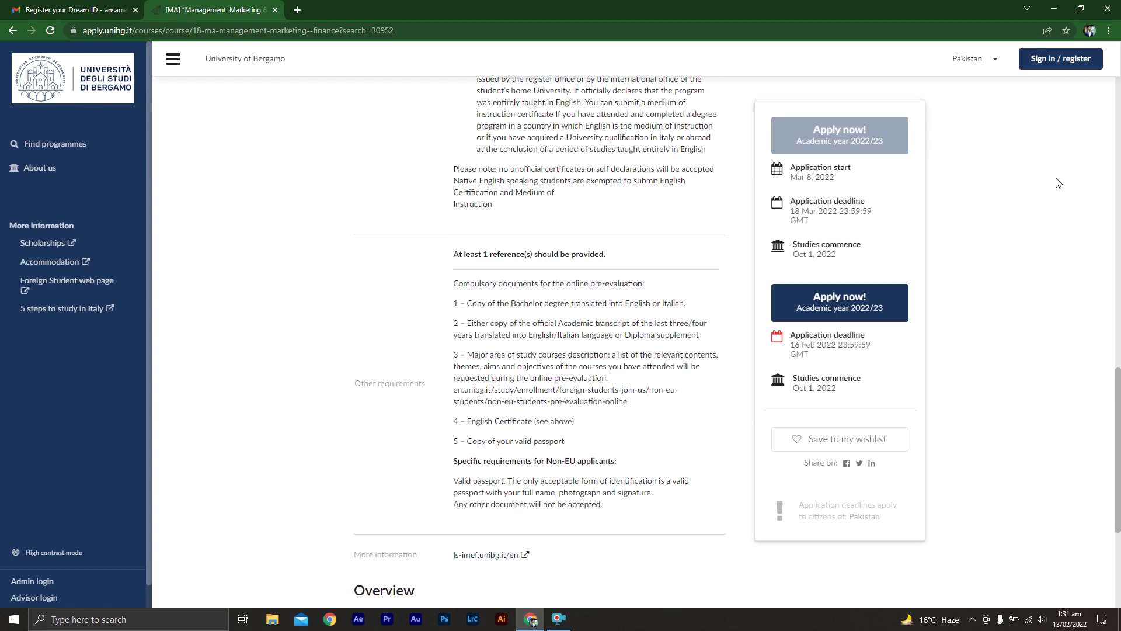
pyautogui.press('Home')
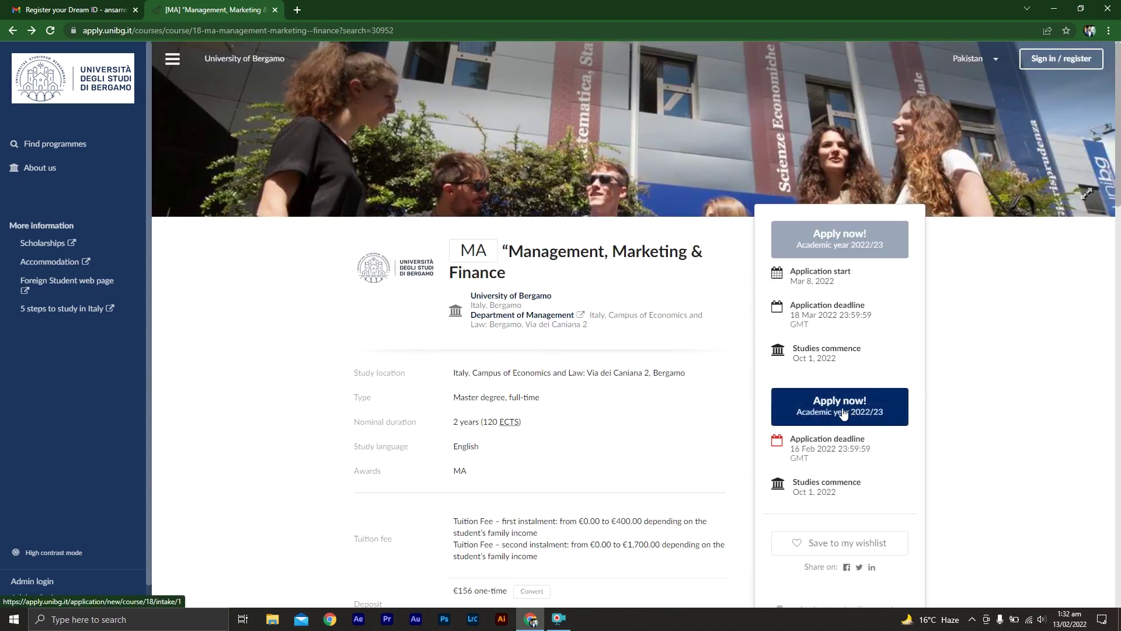
pyautogui.click(844, 411)
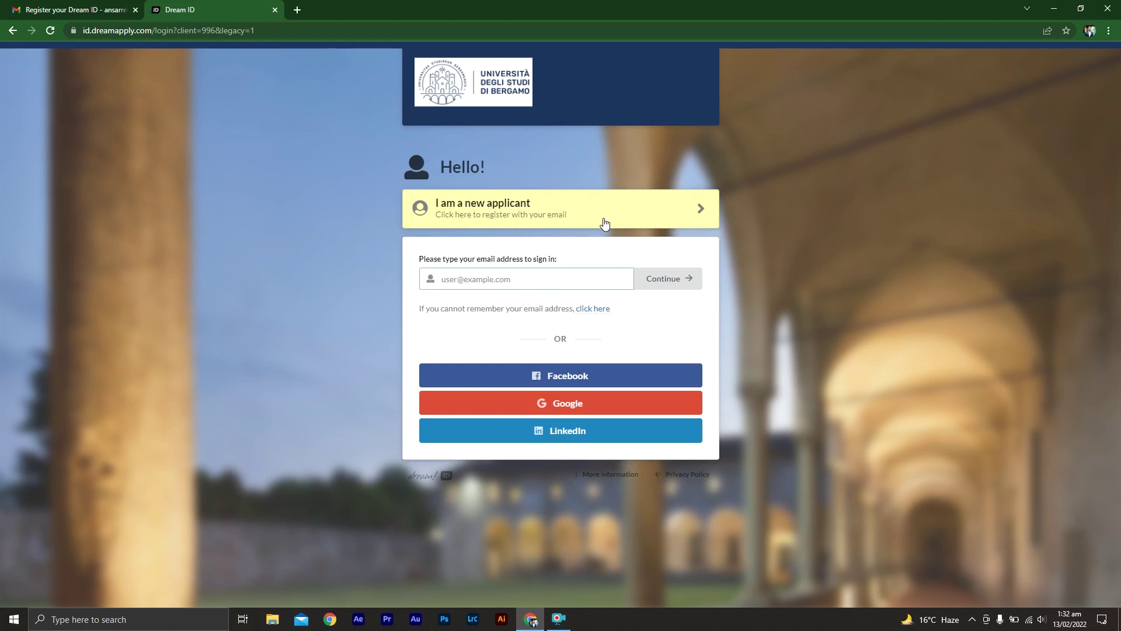
# - Check the earlier Dream ID registration e-mail, then return to the sign-in form
pyautogui.click(695, 212)
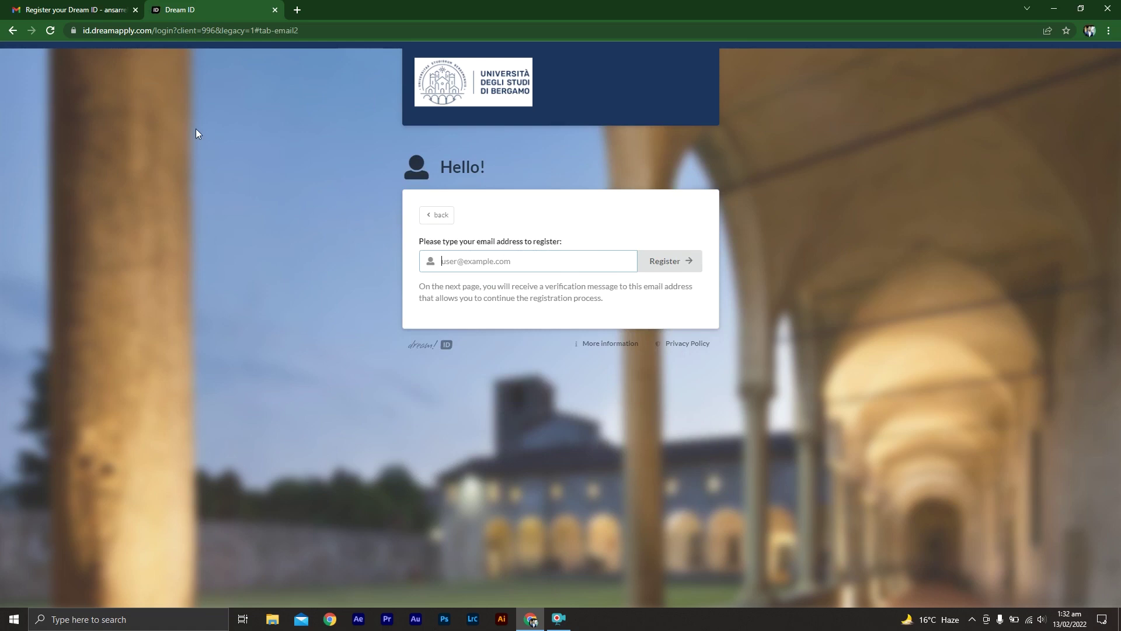
pyautogui.click(73, 10)
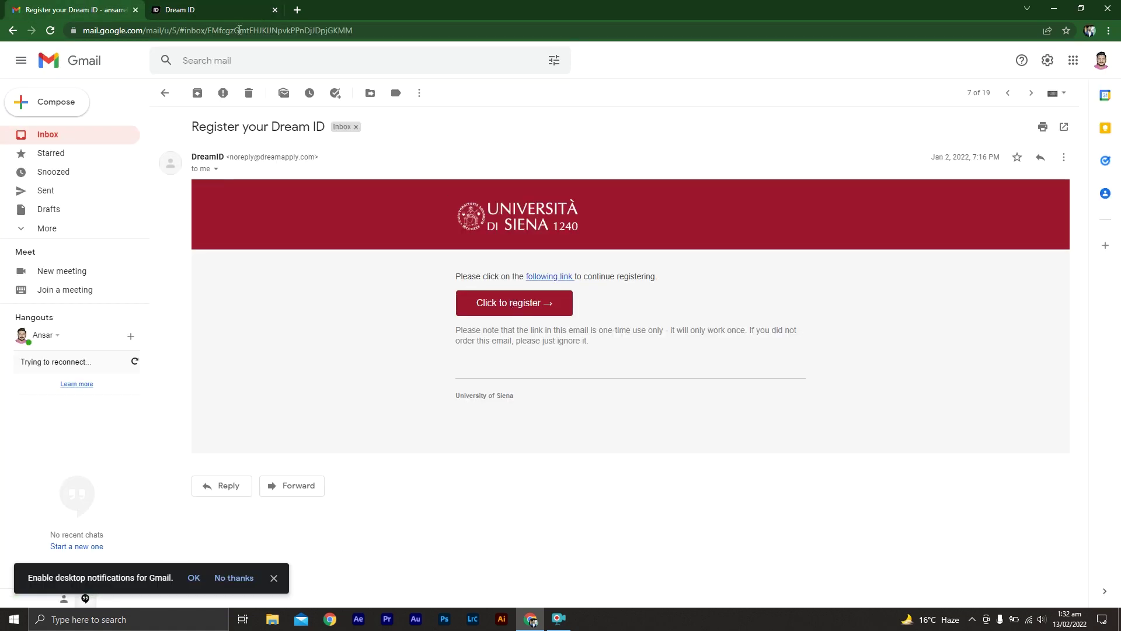
pyautogui.click(224, 5)
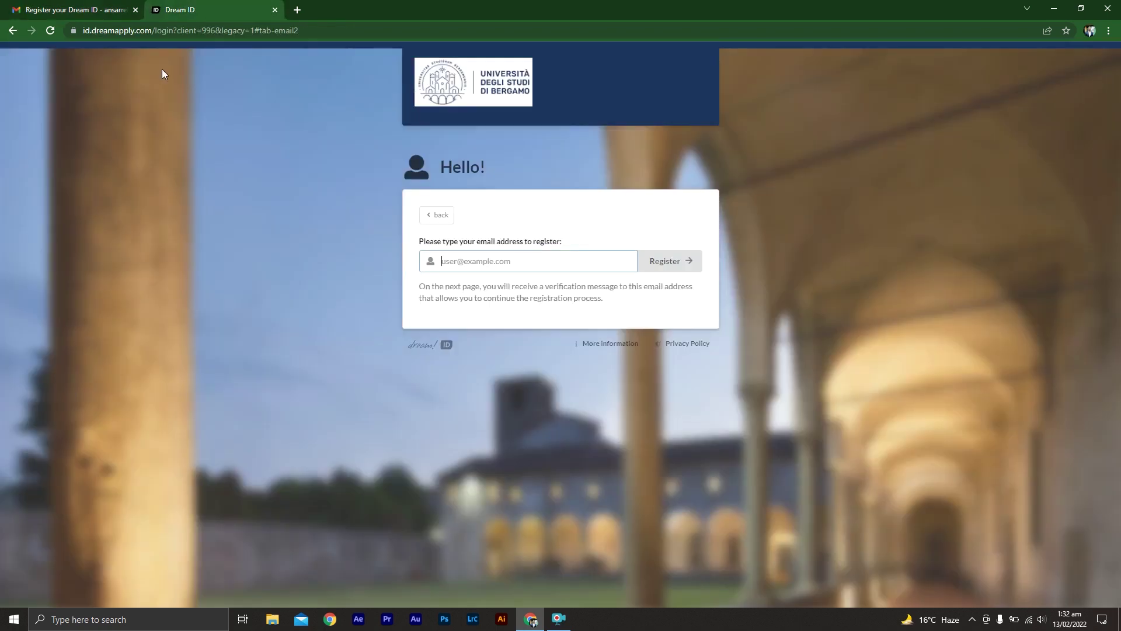
pyautogui.click(433, 216)
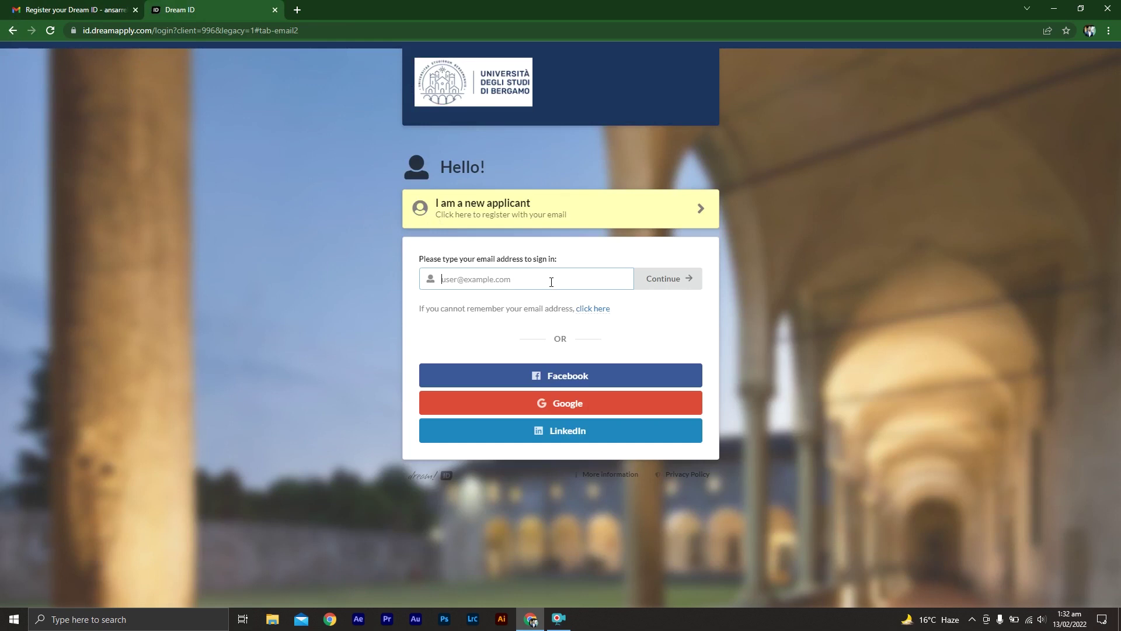
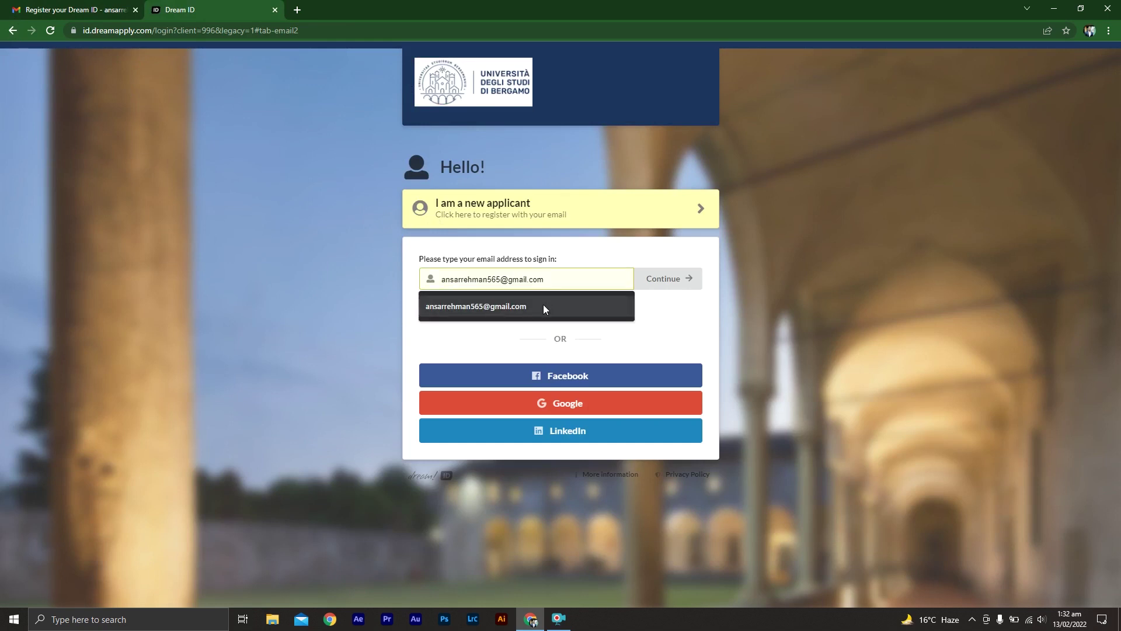
# - Sign in to Dream ID with the saved account e-mail and password
pyautogui.click(543, 305)
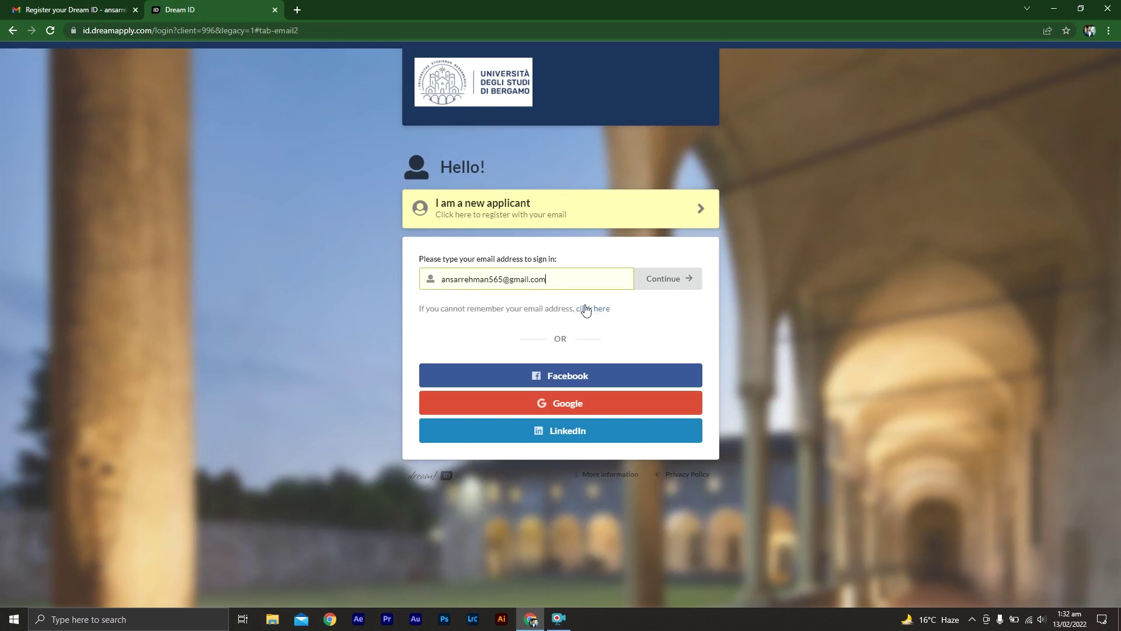
pyautogui.click(663, 283)
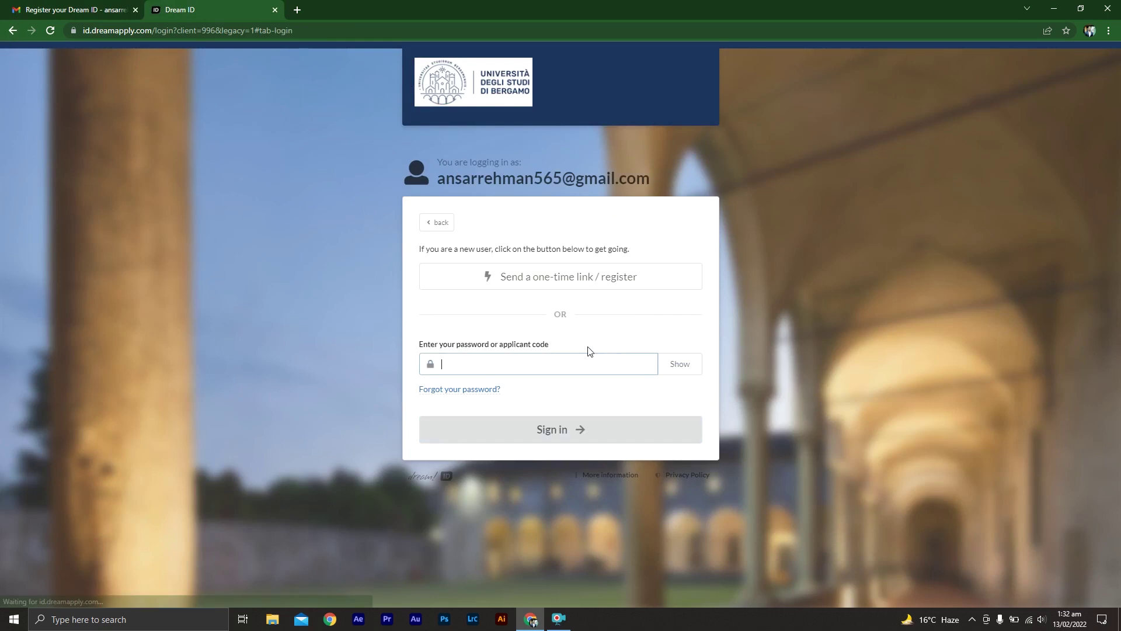
pyautogui.click(570, 360)
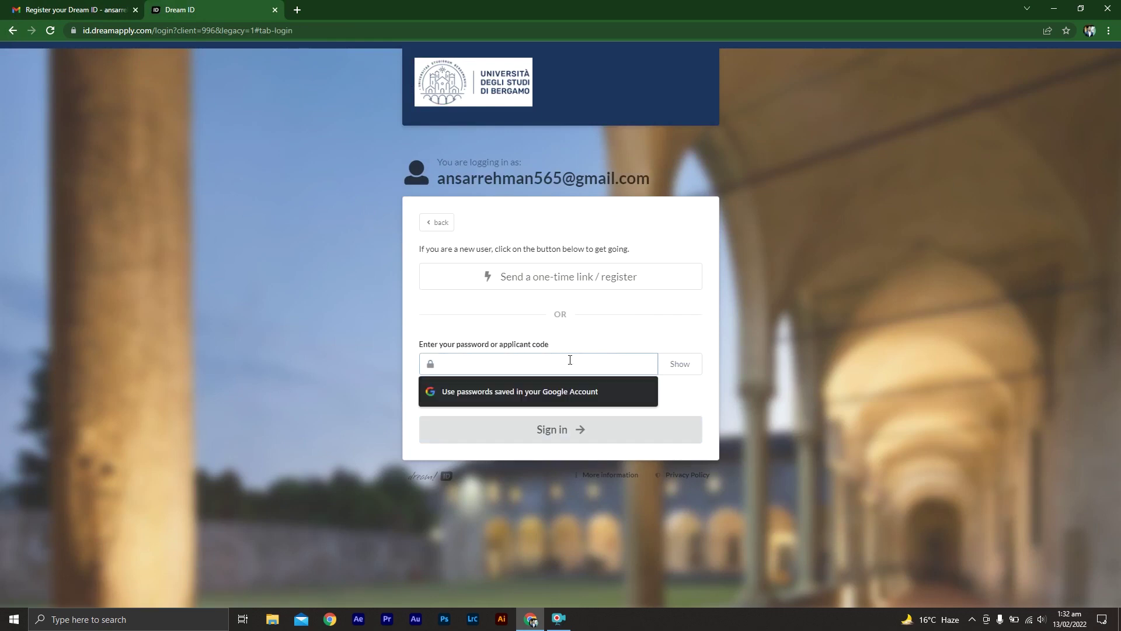
pyautogui.hotkey('ctrl', 'v')
pyautogui.press('Return')
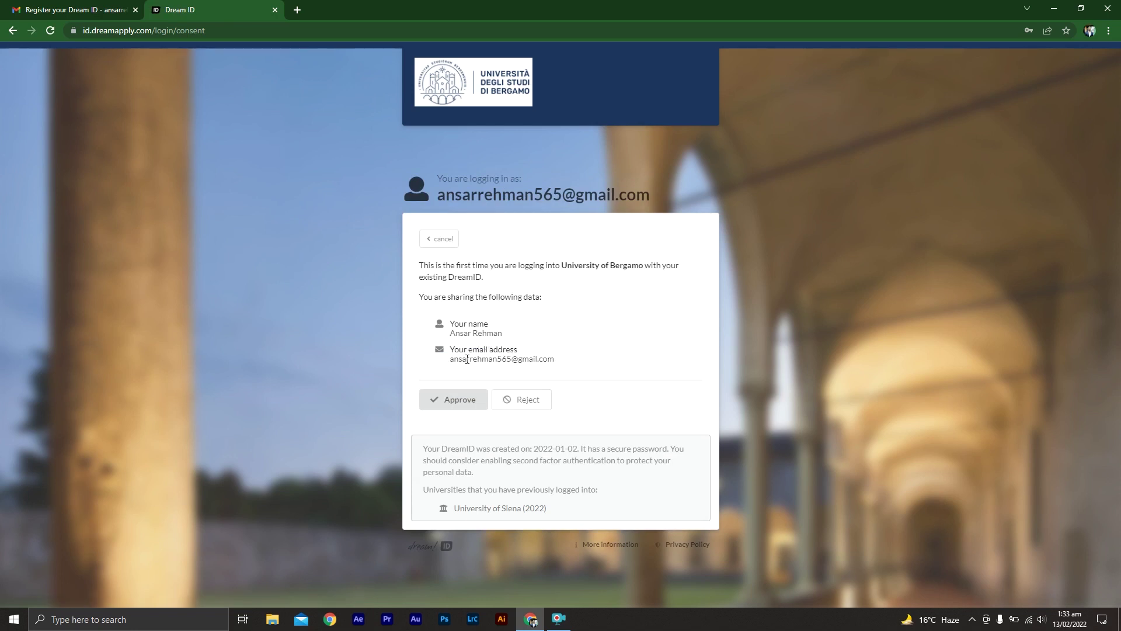
# - Approve sharing name and e-mail with the university, agree to the data-processing terms, and continue
pyautogui.click(456, 404)
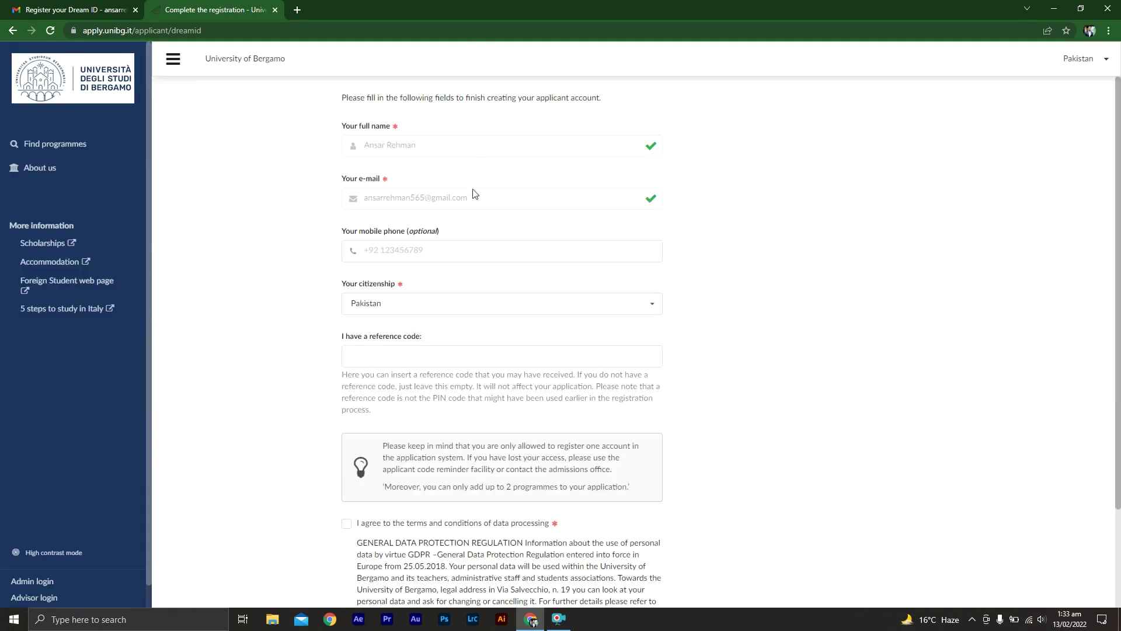
pyautogui.scroll(-2, 771, 484)
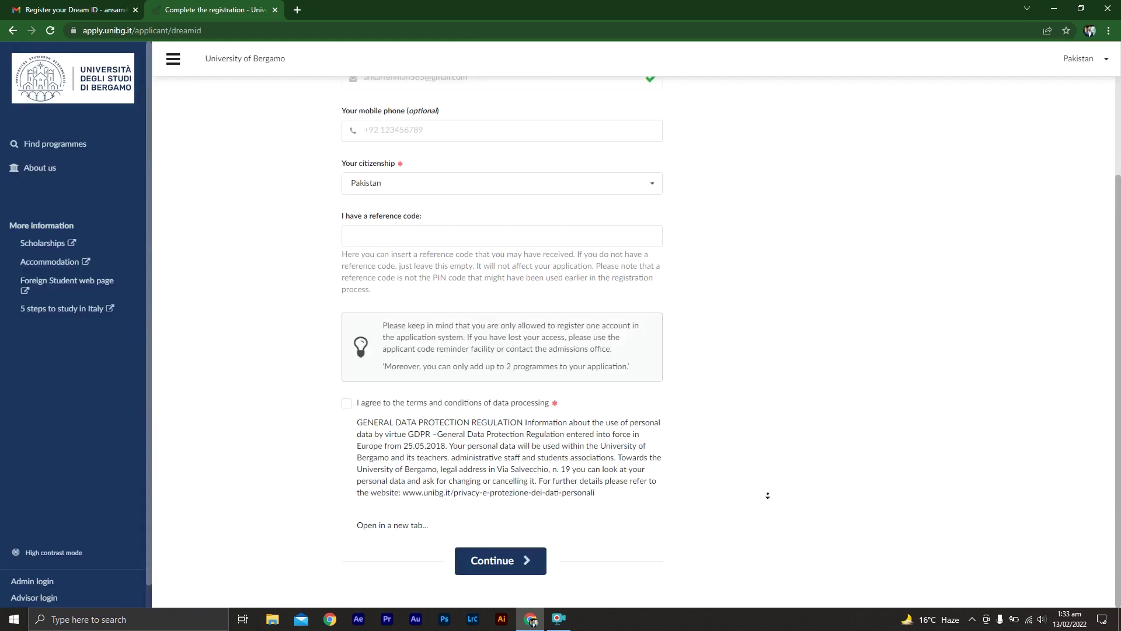
pyautogui.click(347, 403)
pyautogui.click(491, 562)
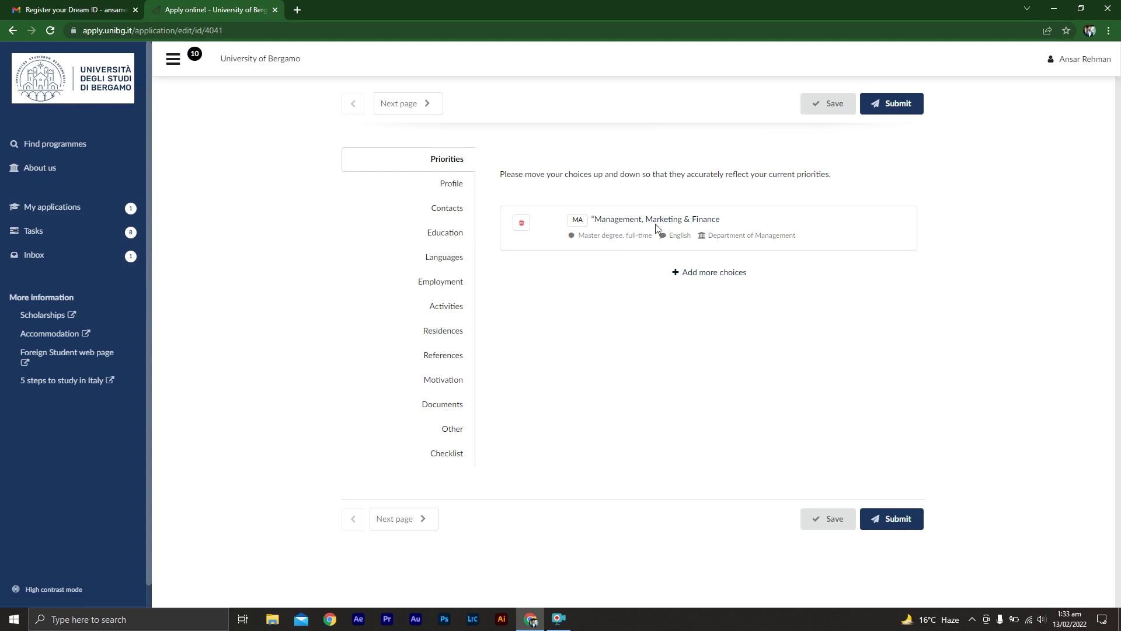
# - On the Profile page, upload the Desktop image GB STARS SAMPLE as the formal photo and save
pyautogui.click(425, 106)
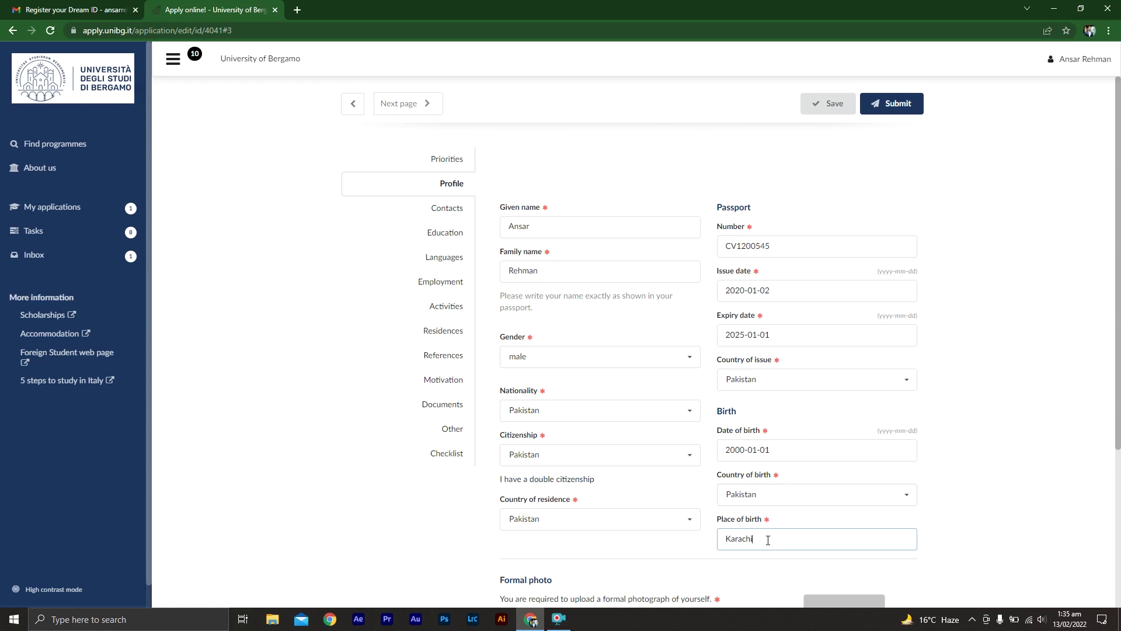
pyautogui.middleClick(1034, 456)
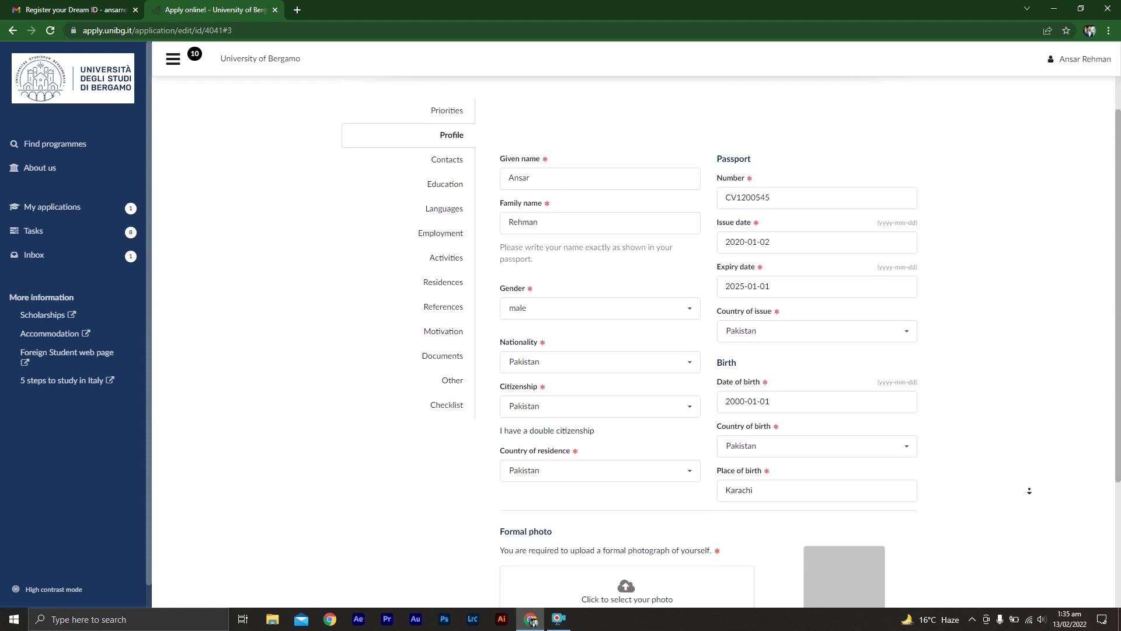
pyautogui.click(626, 369)
pyautogui.click(626, 424)
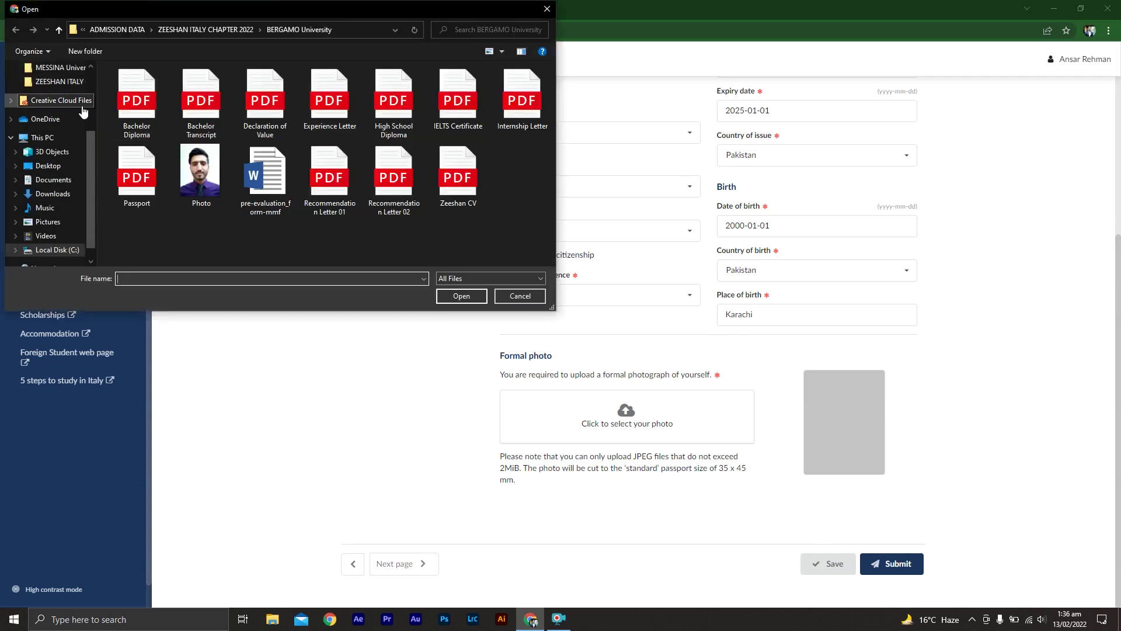
pyautogui.click(66, 166)
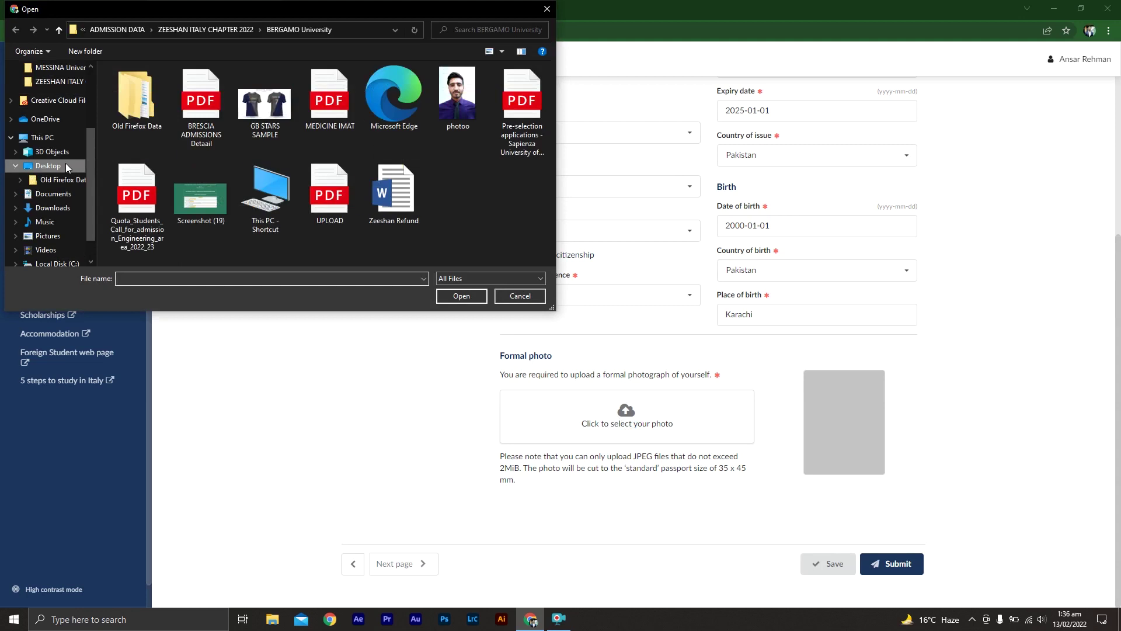
pyautogui.doubleClick(266, 105)
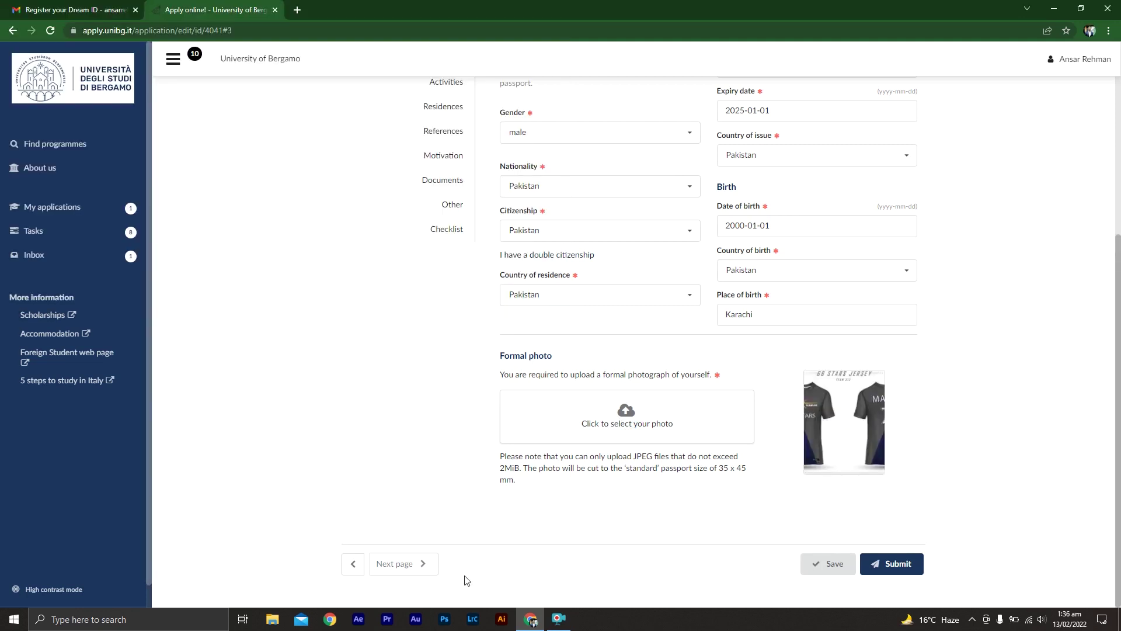
pyautogui.click(411, 565)
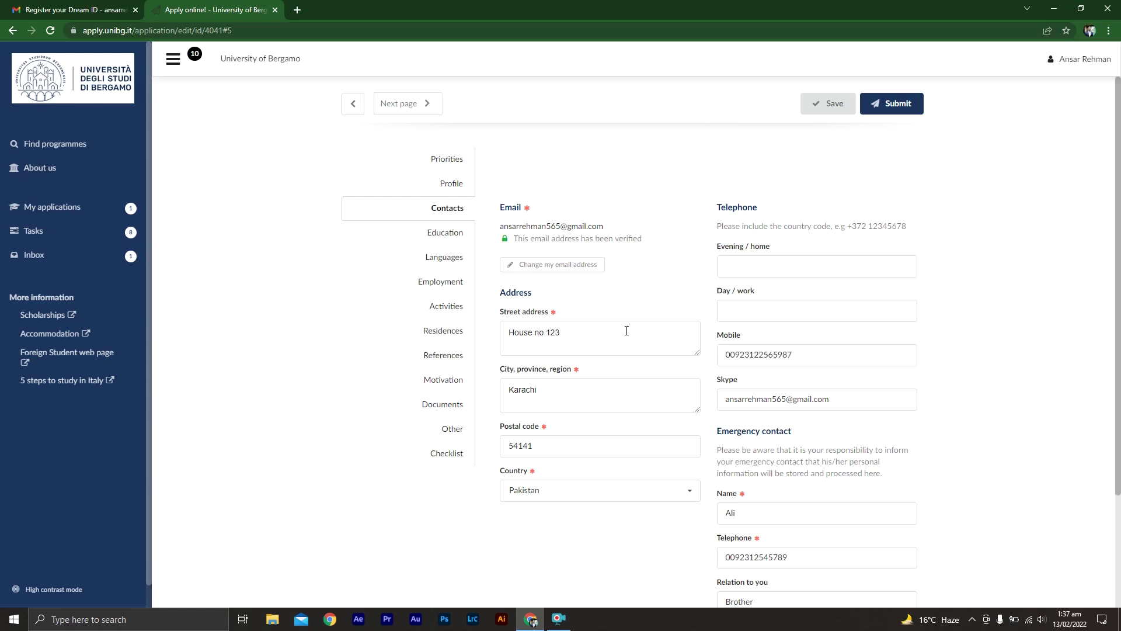
# - Append ', sindh' after Karachi in the City, province, region field
pyautogui.click(548, 395)
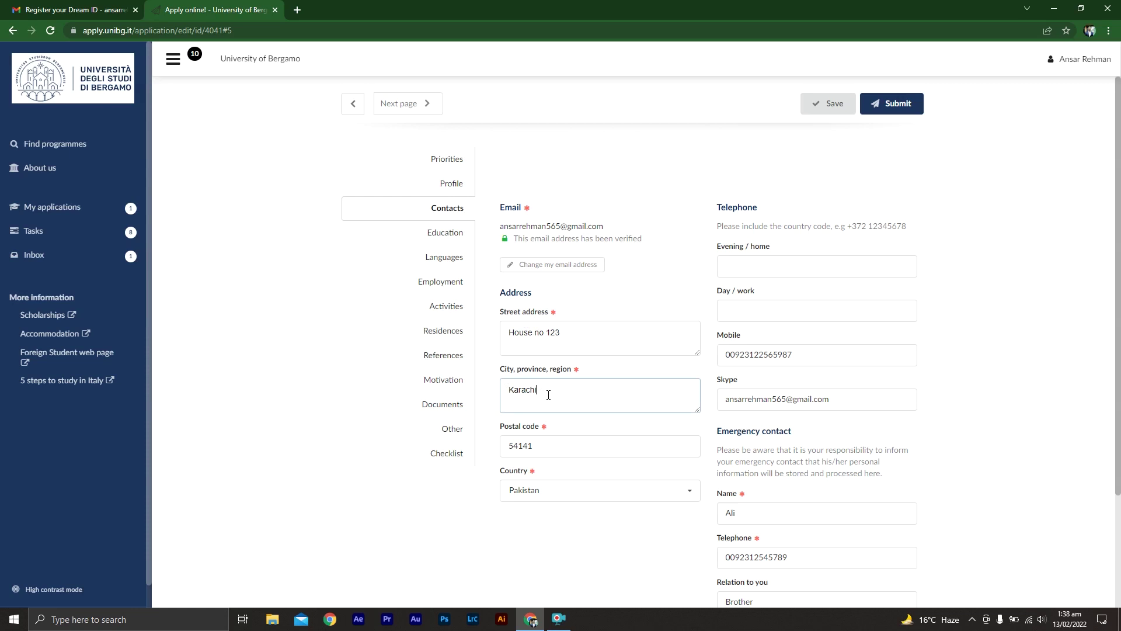
pyautogui.write(', sindh')
pyautogui.click(588, 434)
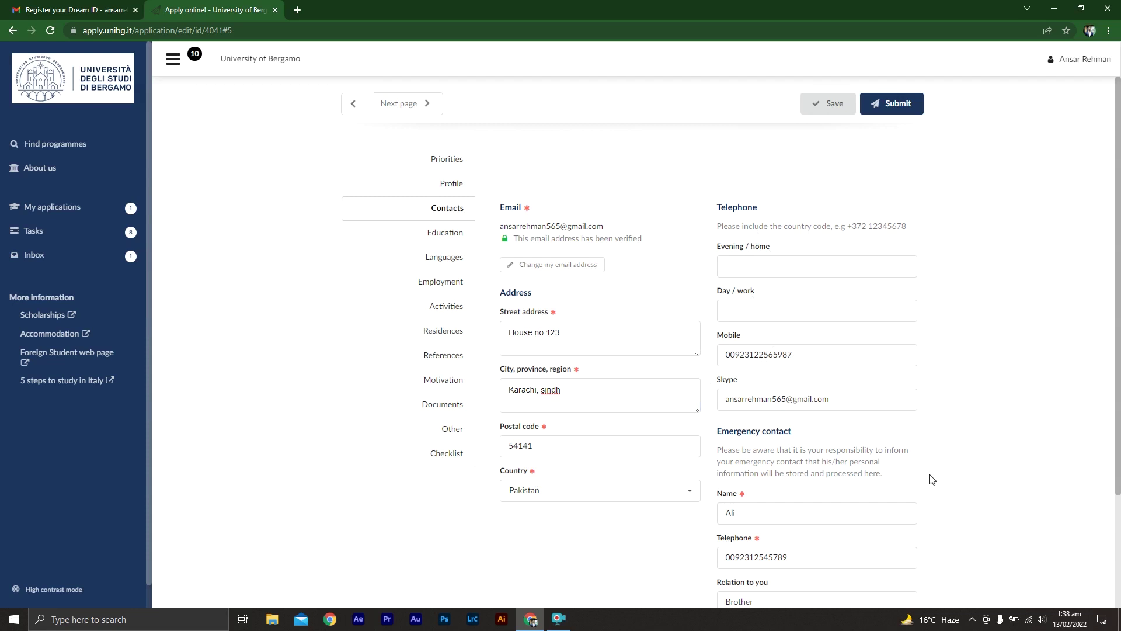
pyautogui.scroll(-3, 930, 486)
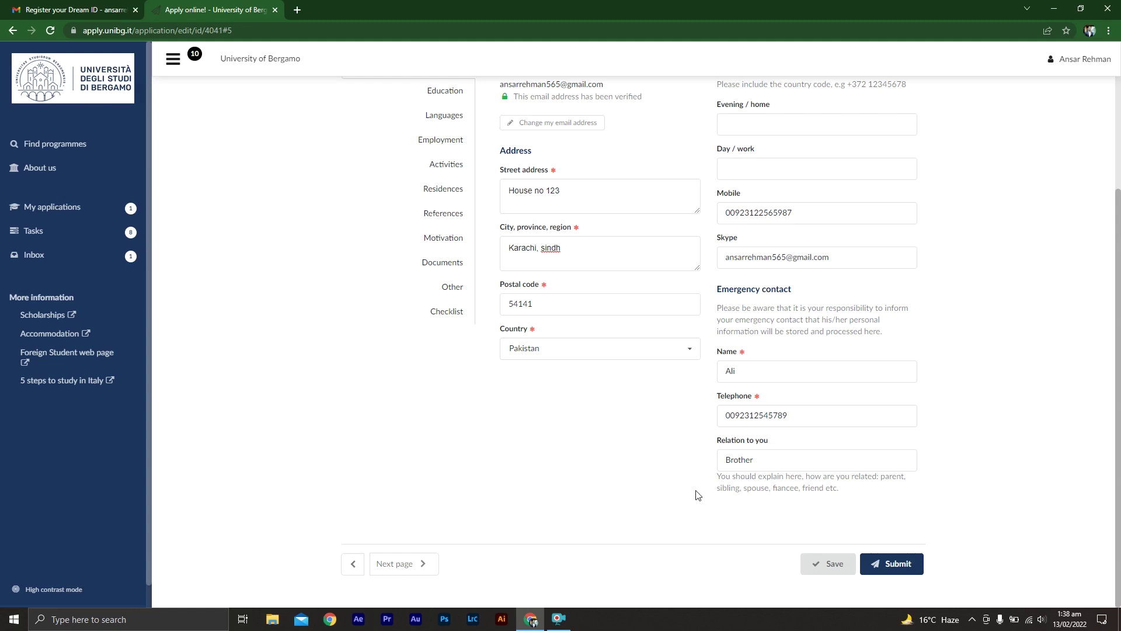
# - On the Education page, keep Bachelor degree as the level of education, then go to Languages
pyautogui.click(409, 564)
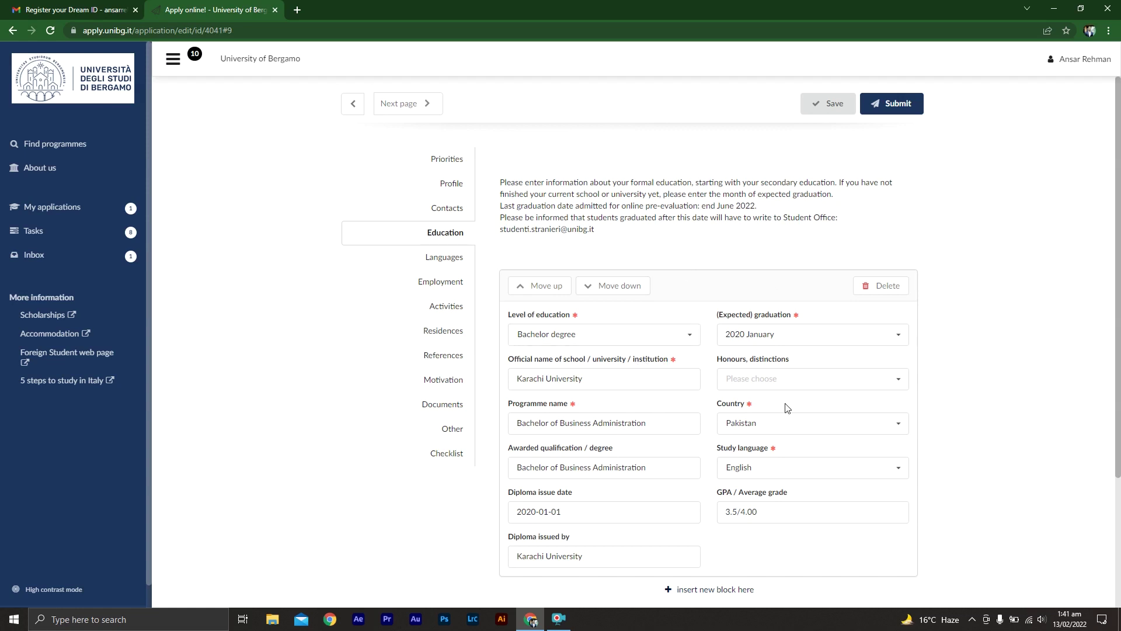
pyautogui.click(690, 336)
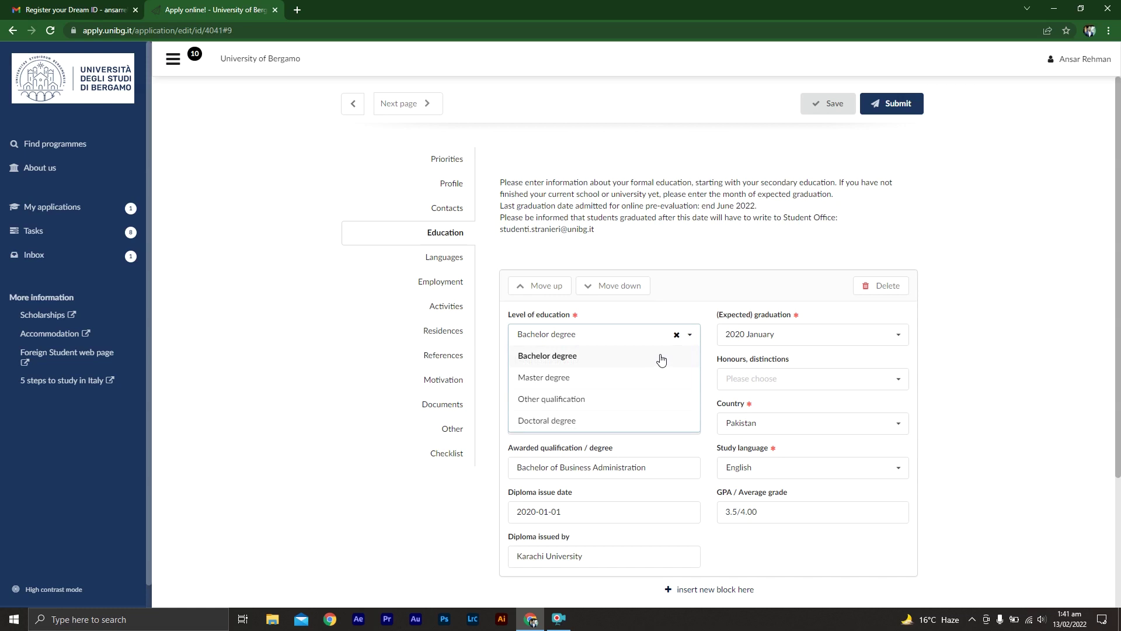
pyautogui.click(661, 357)
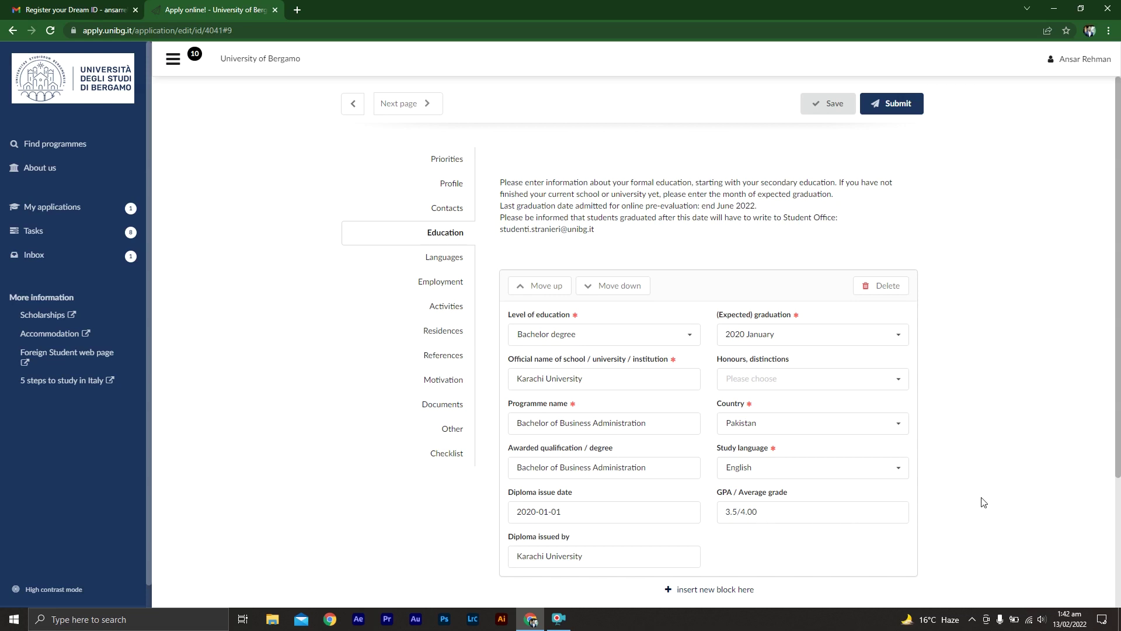
pyautogui.scroll(-3, 1032, 497)
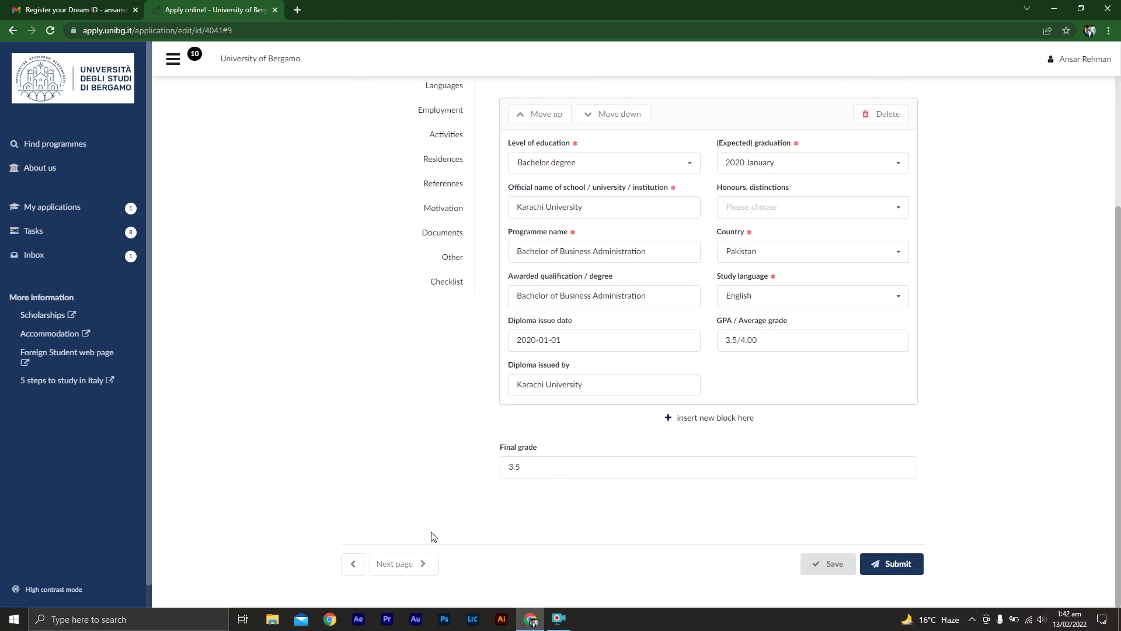
pyautogui.click(402, 566)
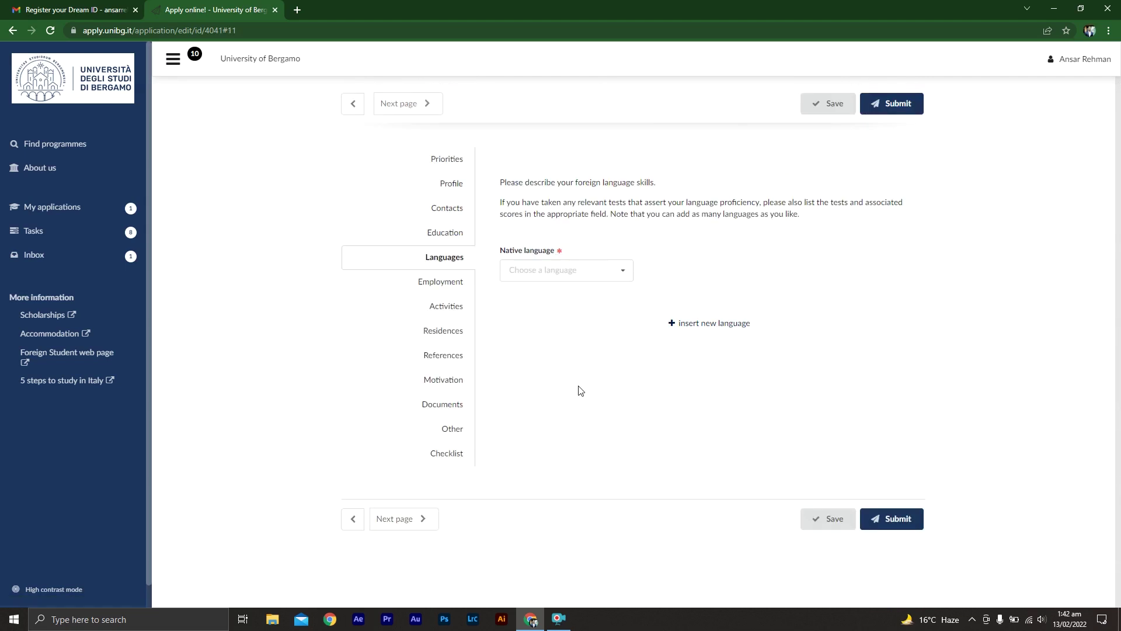
# - Set Urdu as the native language and add English as a foreign language
pyautogui.click(562, 267)
pyautogui.write('urdu')
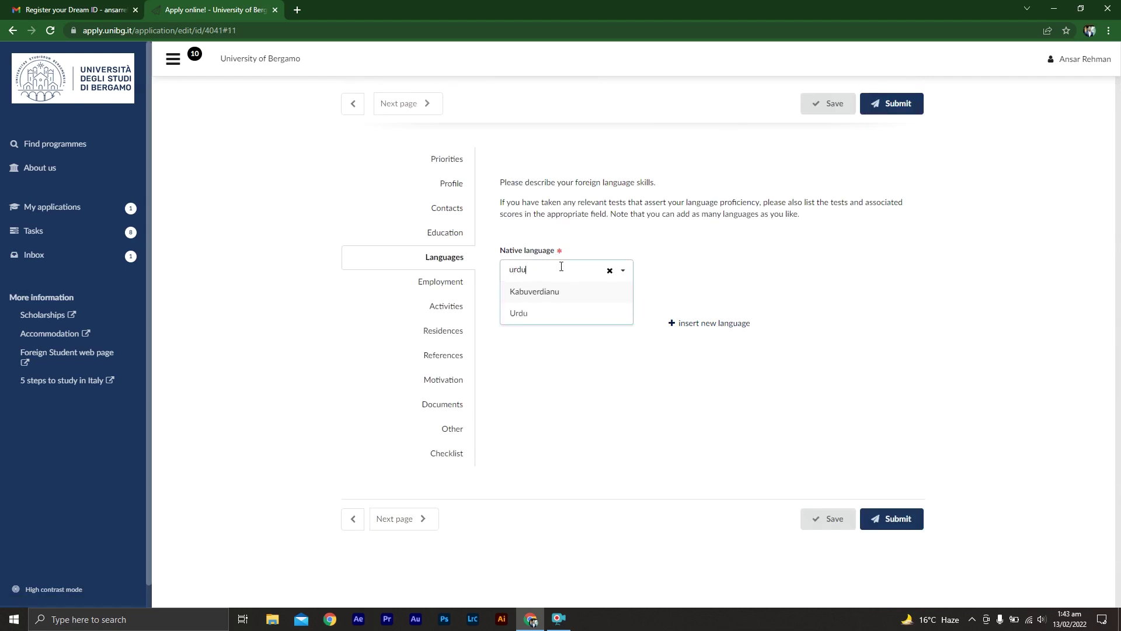
pyautogui.click(565, 314)
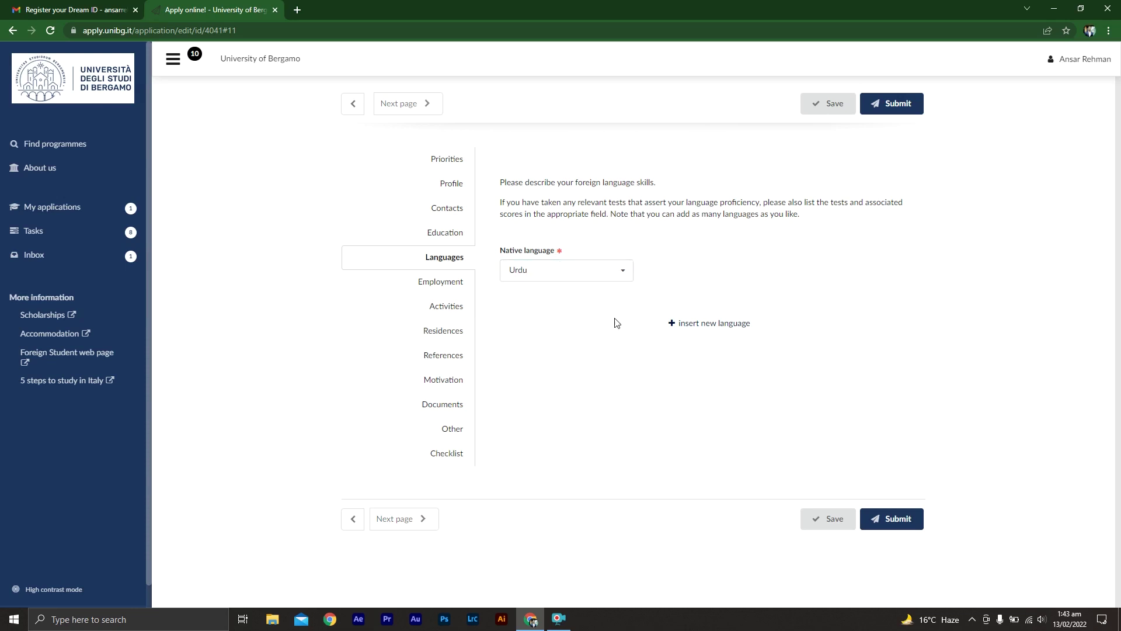
pyautogui.click(692, 327)
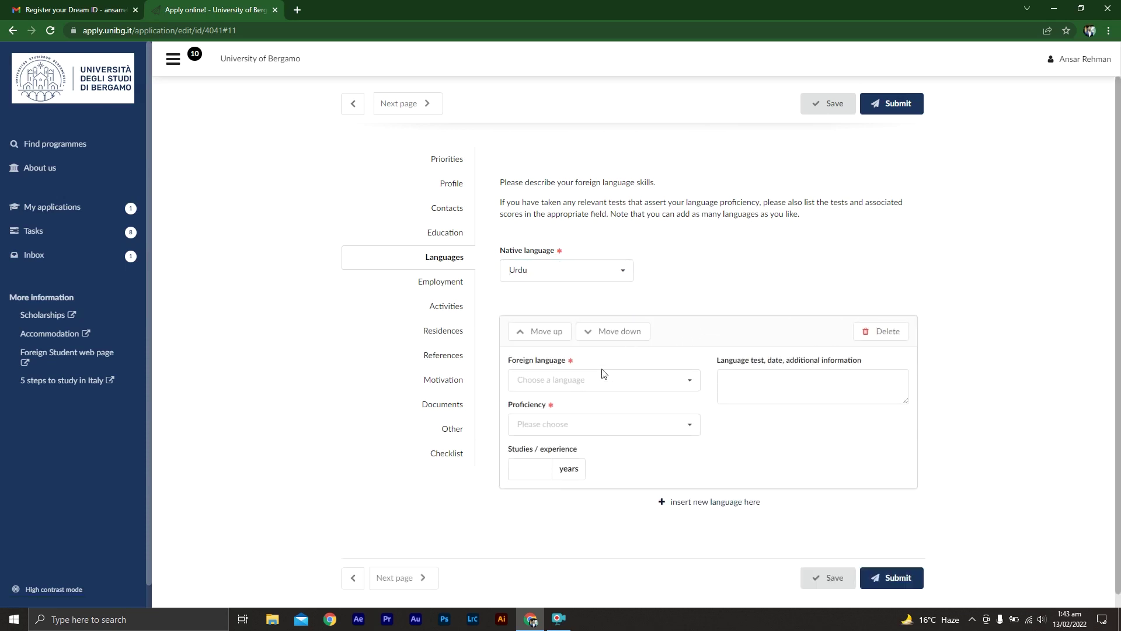
pyautogui.click(643, 386)
pyautogui.write('eng')
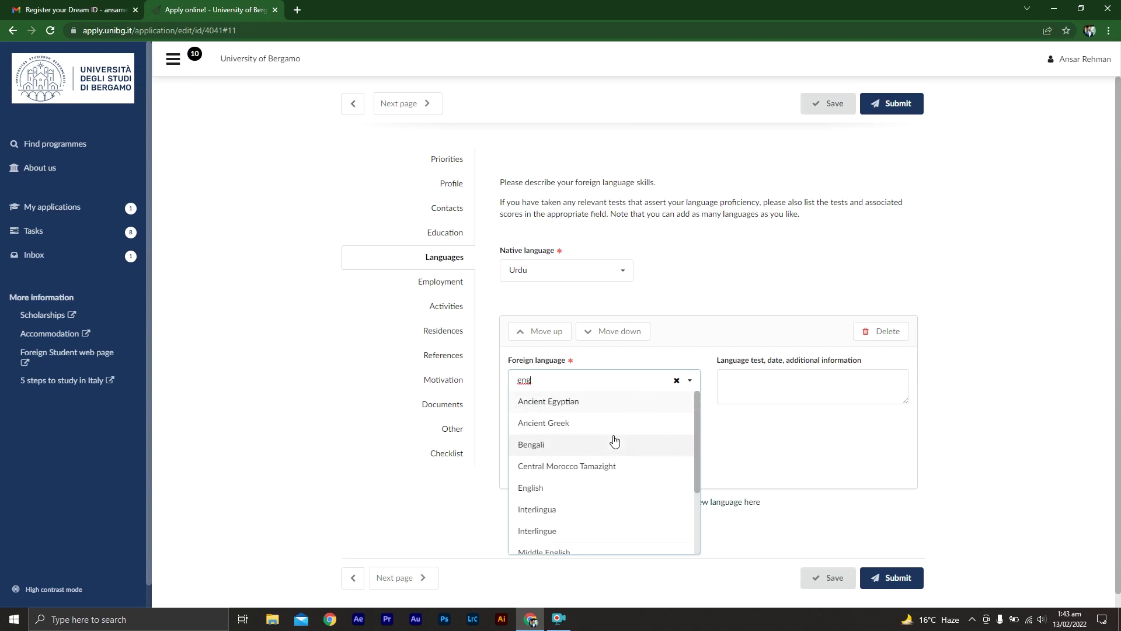
pyautogui.click(598, 493)
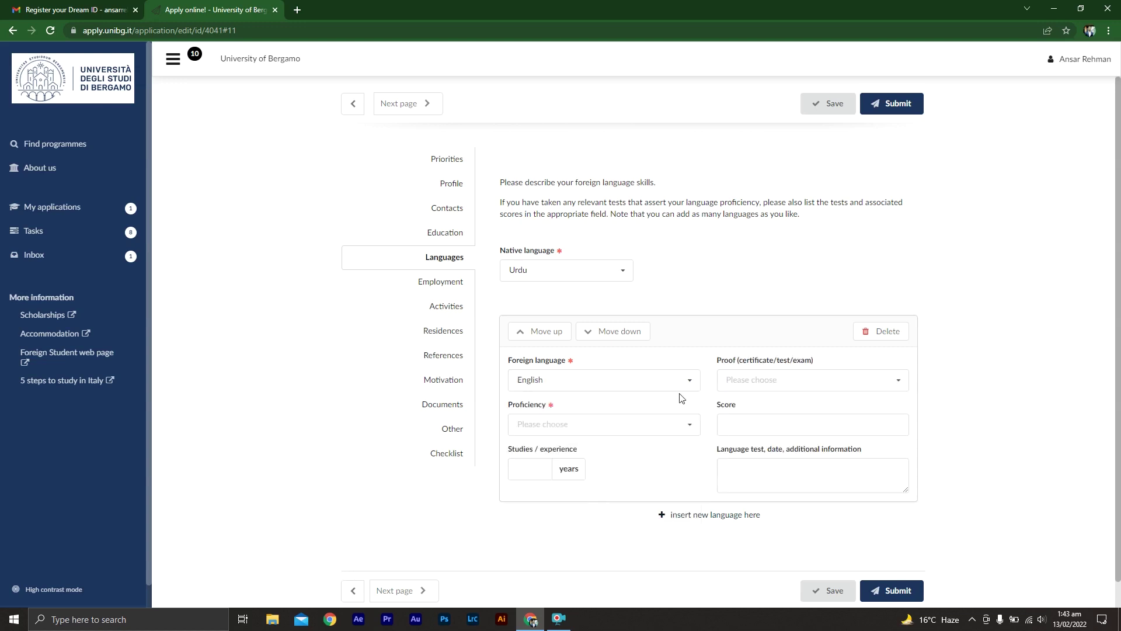
# - Set English proficiency to B2, enter the years of study, and choose Other as proof
pyautogui.click(623, 431)
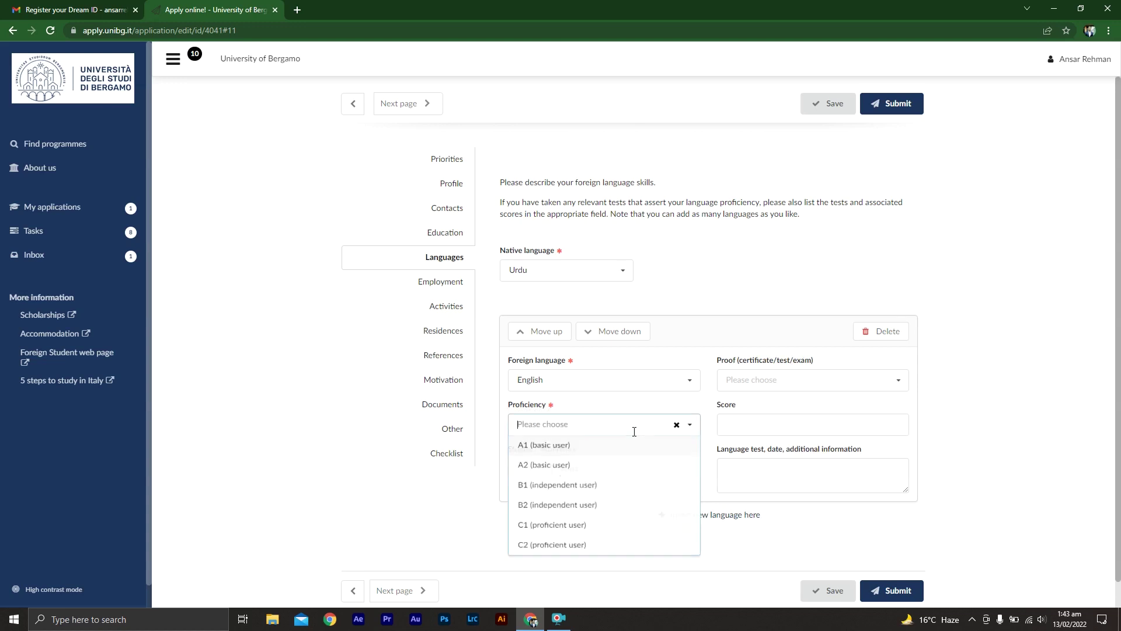
pyautogui.click(619, 532)
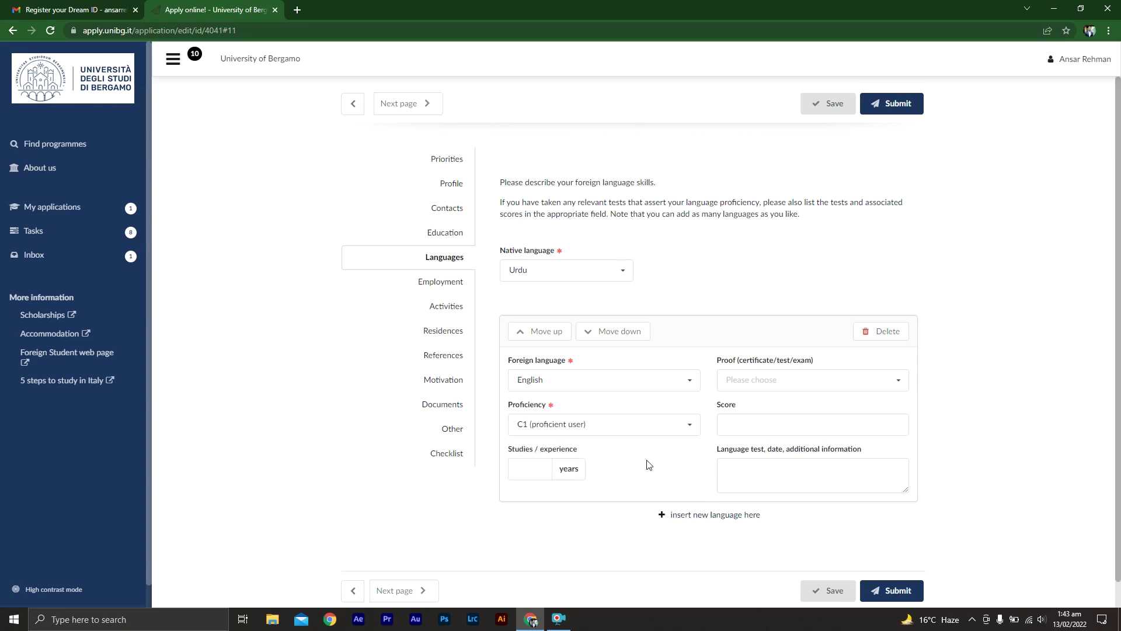
pyautogui.click(672, 423)
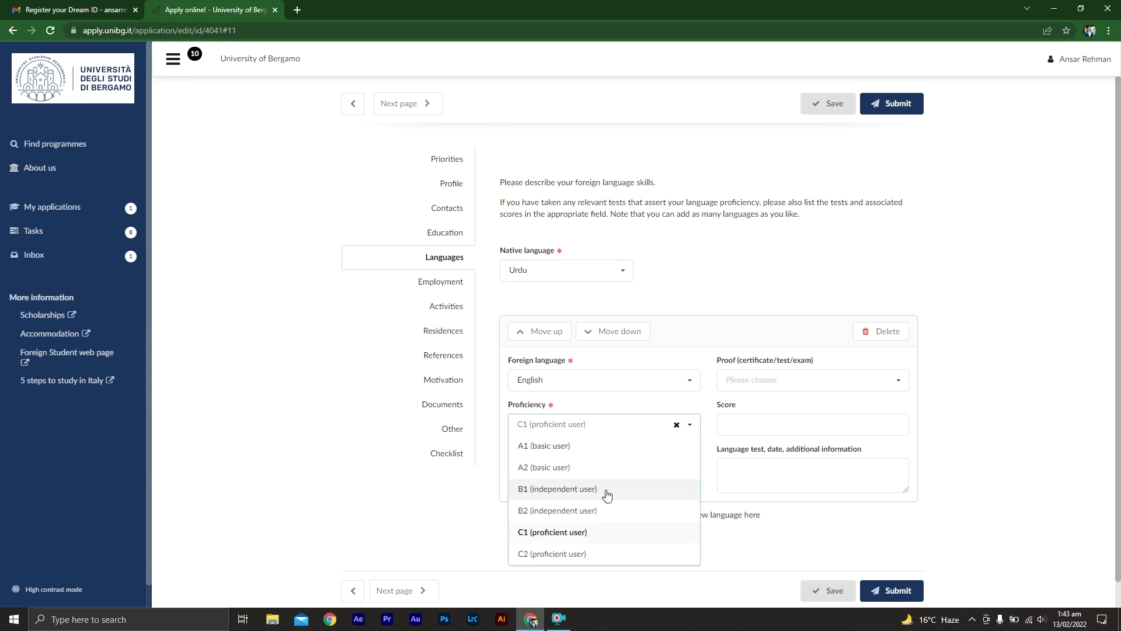
pyautogui.click(570, 515)
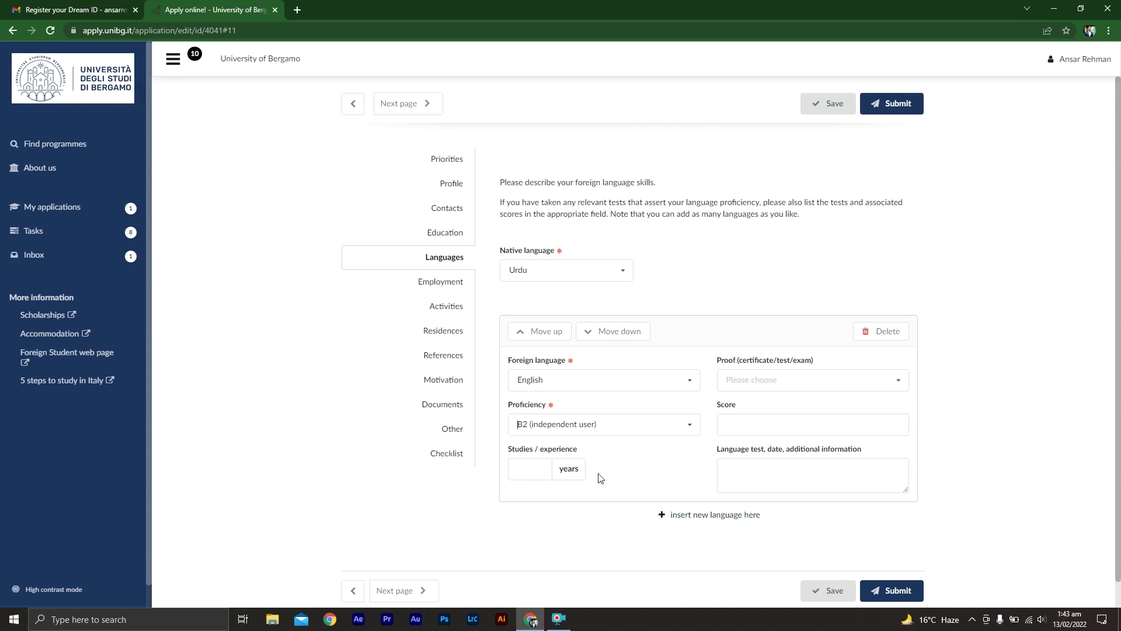
pyautogui.click(536, 471)
pyautogui.click(705, 468)
pyautogui.click(878, 379)
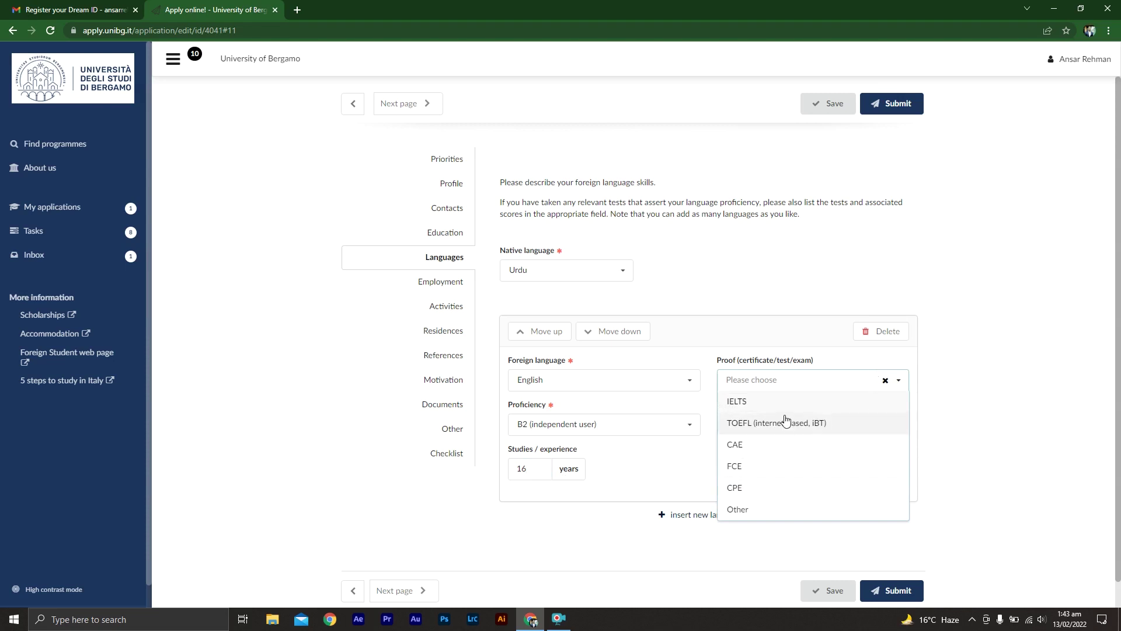
pyautogui.click(766, 511)
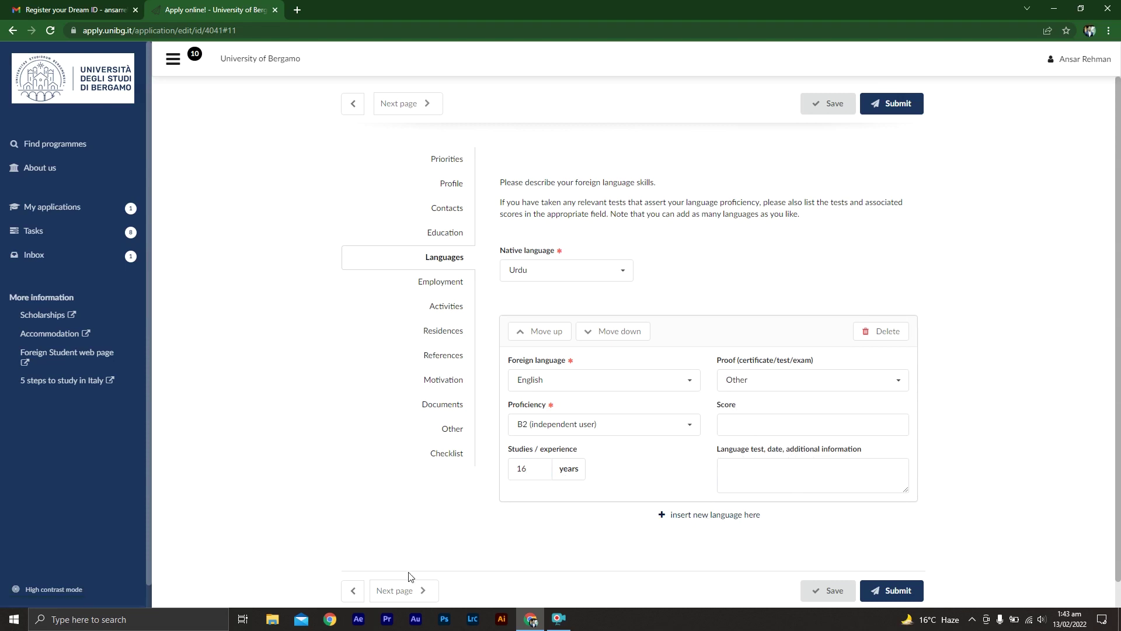
pyautogui.click(410, 597)
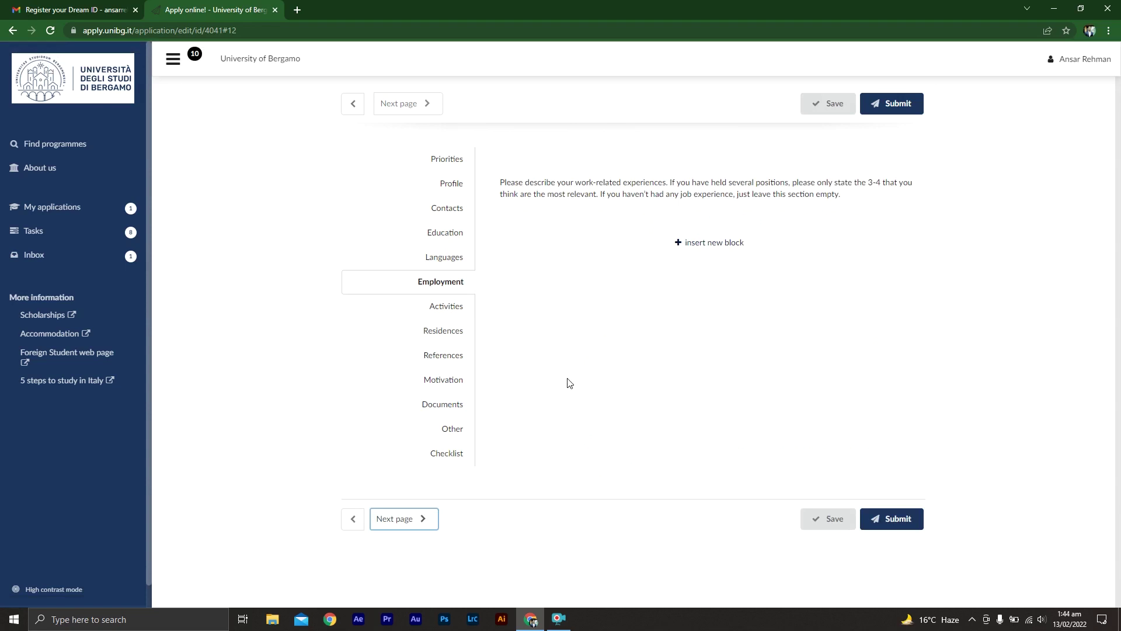
# - Add an employment entry with its end date set to Currently employed, then proceed to Activities
pyautogui.click(713, 245)
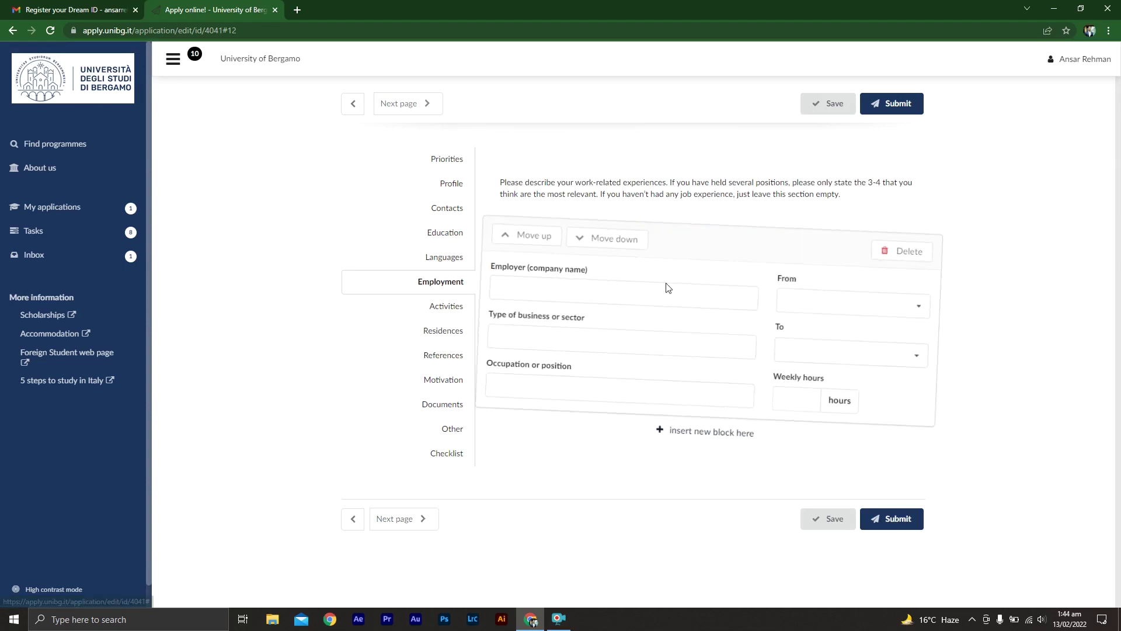
pyautogui.click(559, 297)
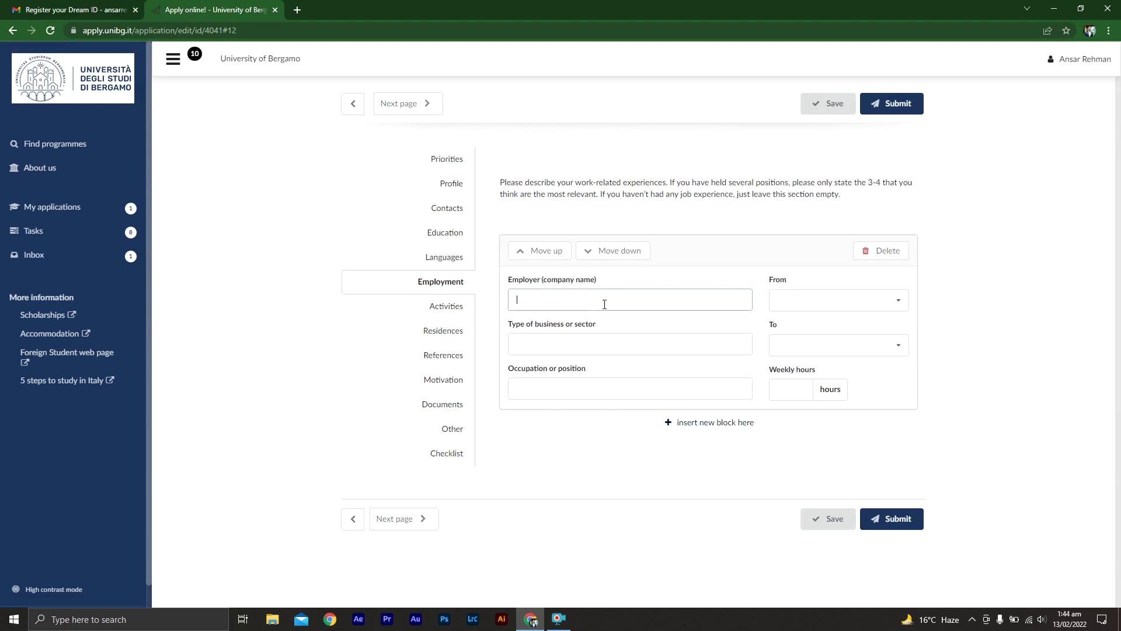
pyautogui.click(565, 347)
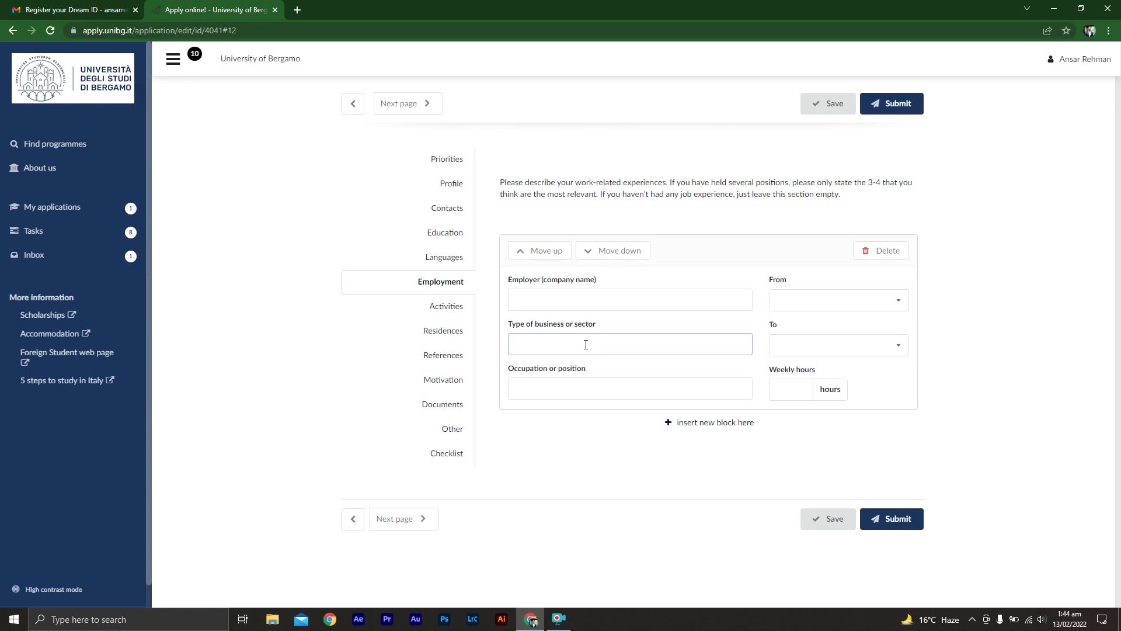
pyautogui.click(559, 387)
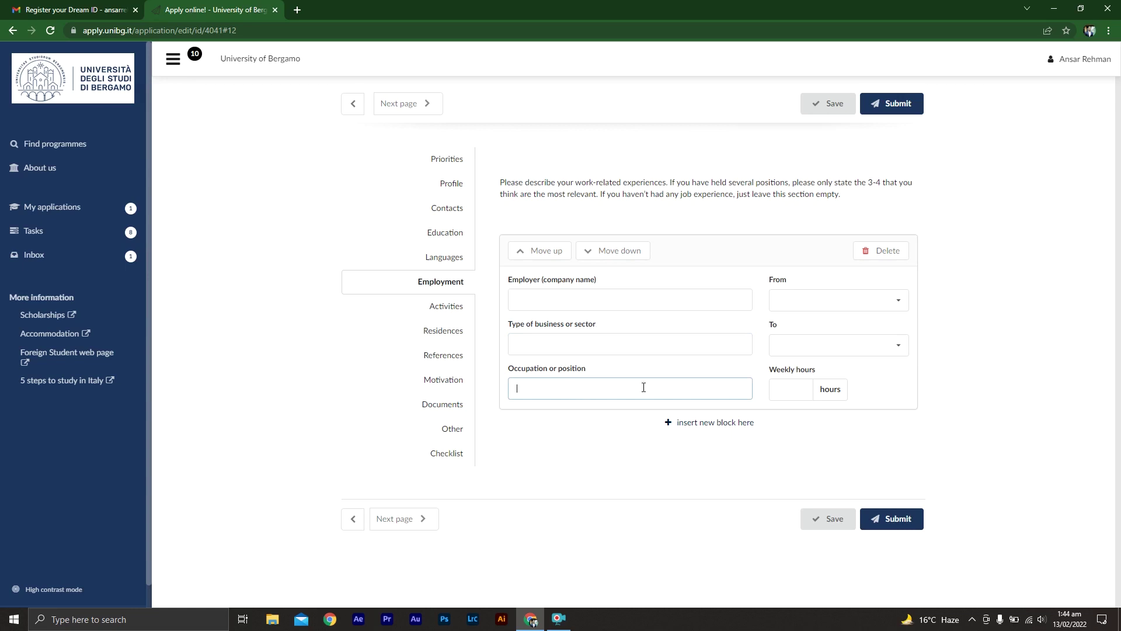
pyautogui.click(864, 298)
pyautogui.click(864, 298)
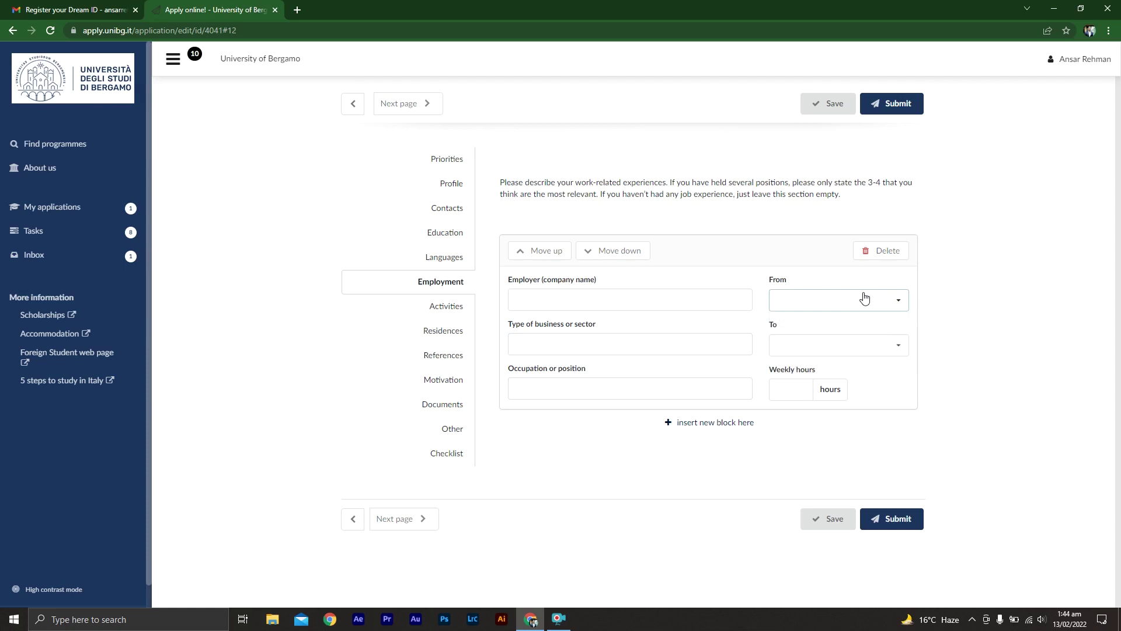
pyautogui.click(852, 349)
pyautogui.click(852, 367)
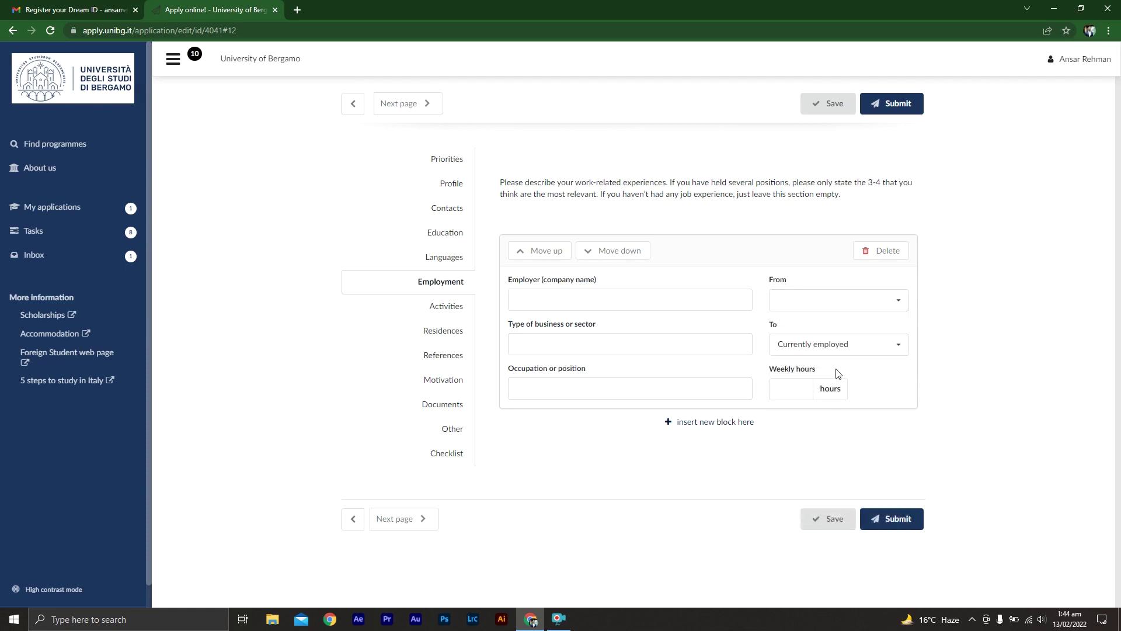
pyautogui.click(424, 525)
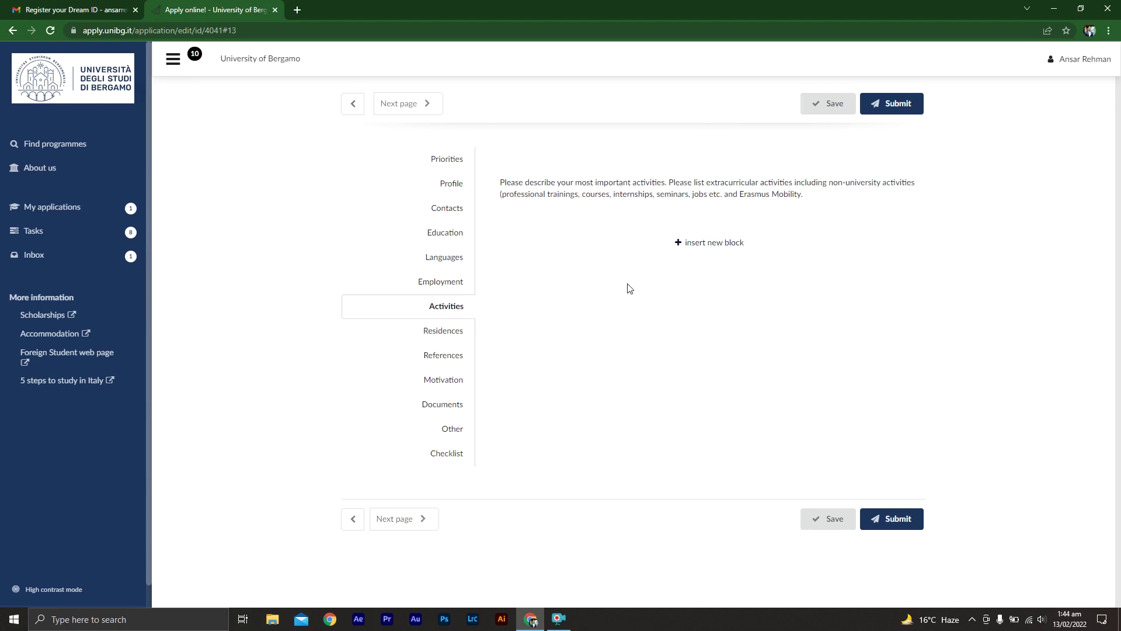
# - Insert a blank activity block, leave the organisation name empty, and advance to Residences
pyautogui.click(708, 243)
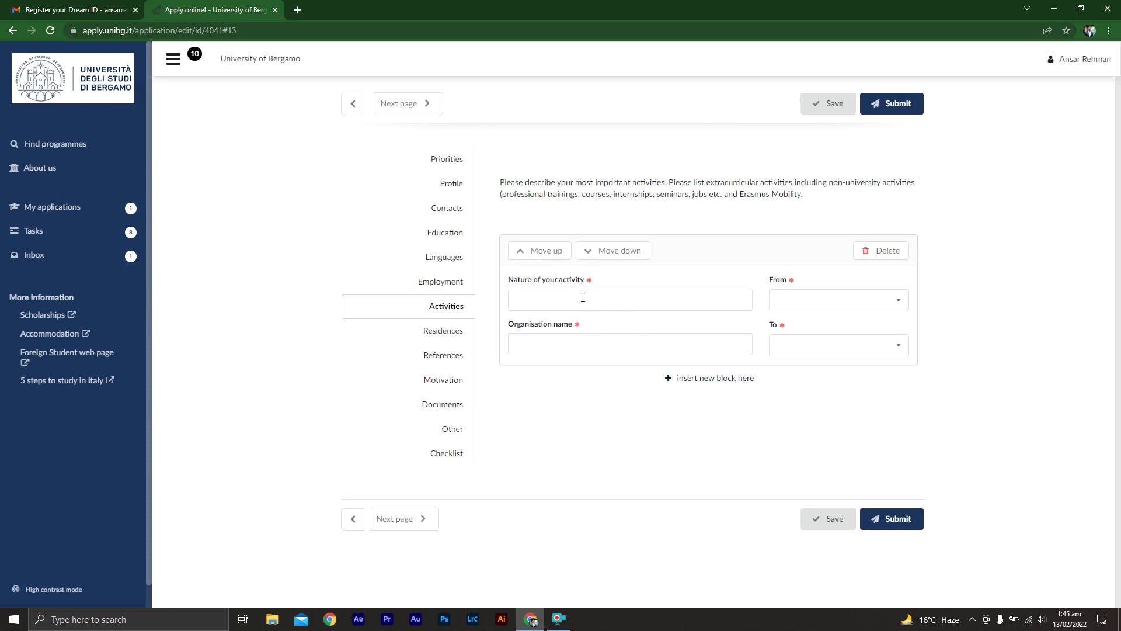
pyautogui.click(596, 340)
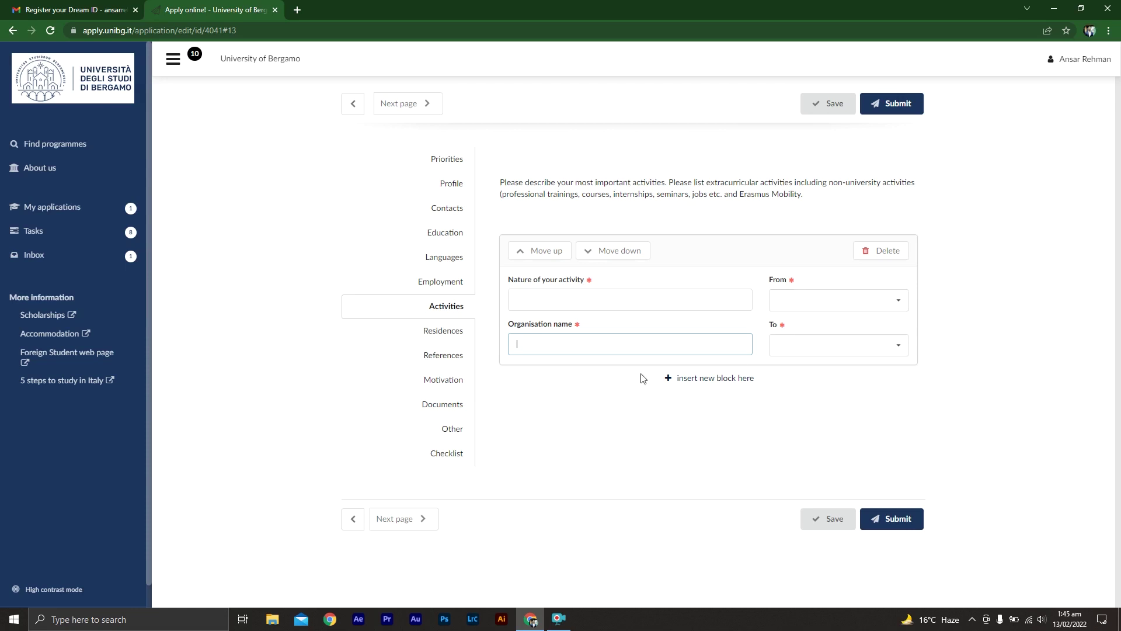
pyautogui.click(397, 519)
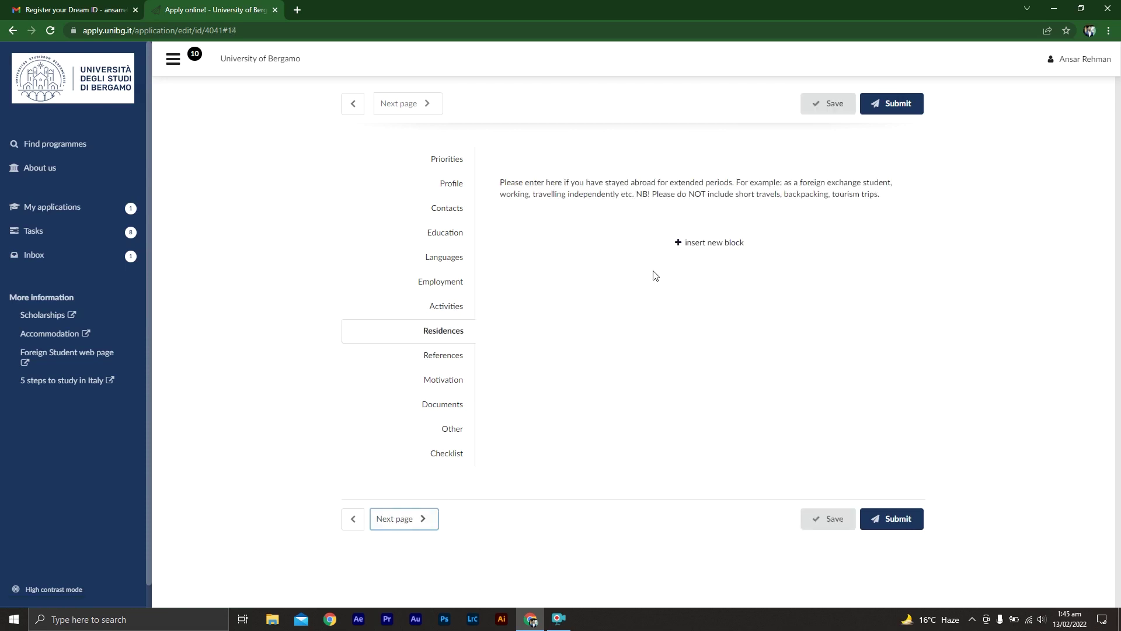
# - Insert an empty stay-abroad block with no country or purpose chosen, then advance to References
pyautogui.click(708, 252)
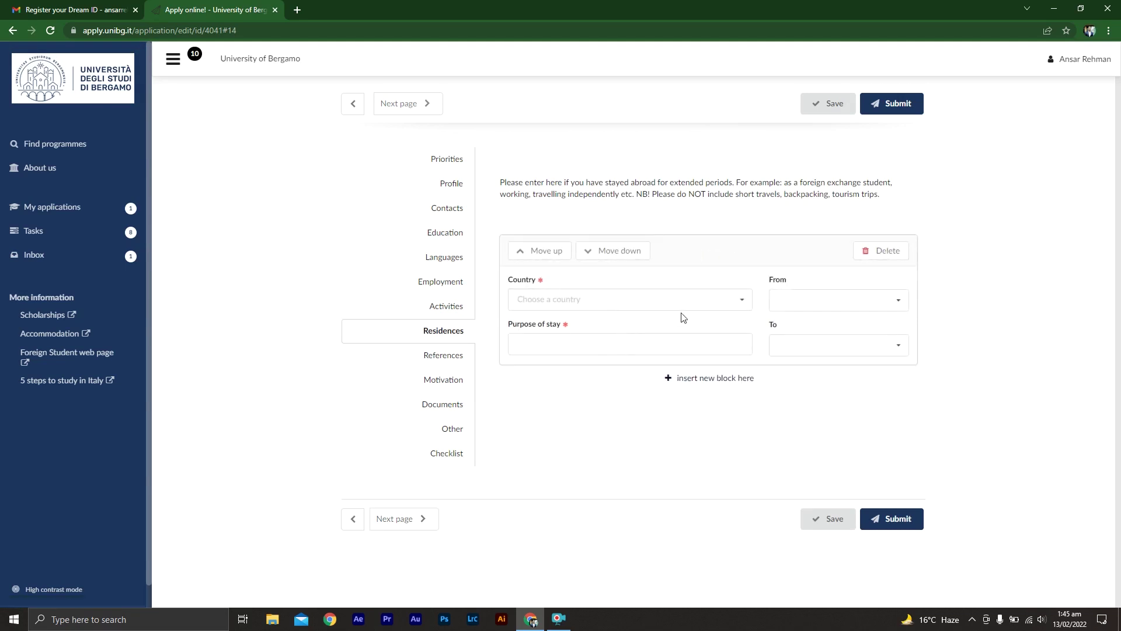
pyautogui.click(653, 301)
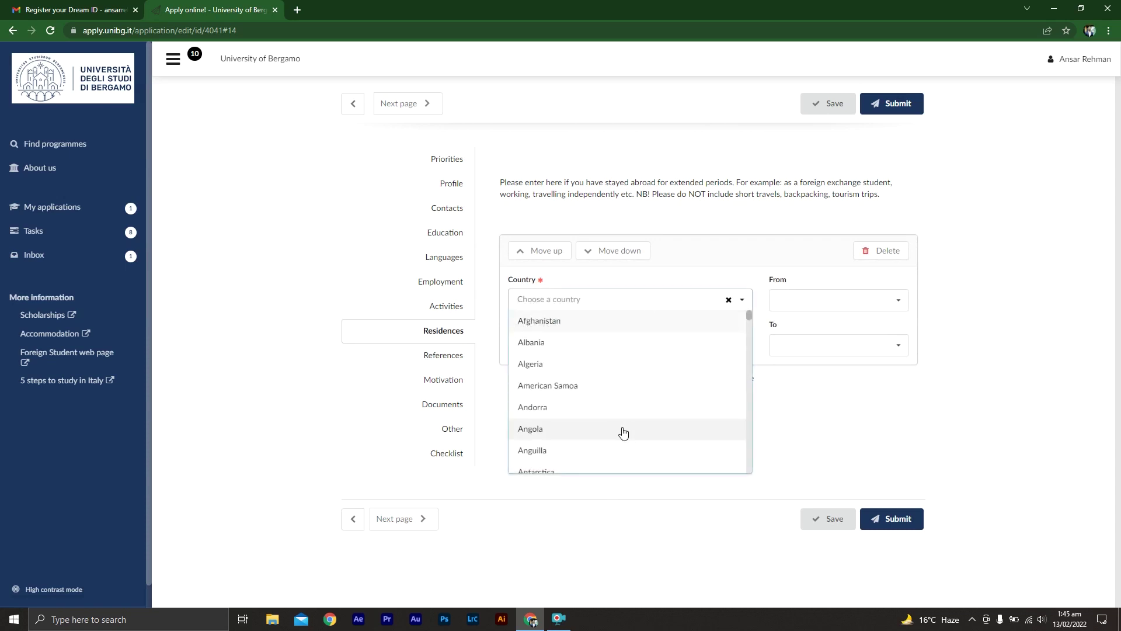
pyautogui.click(610, 481)
pyautogui.click(607, 341)
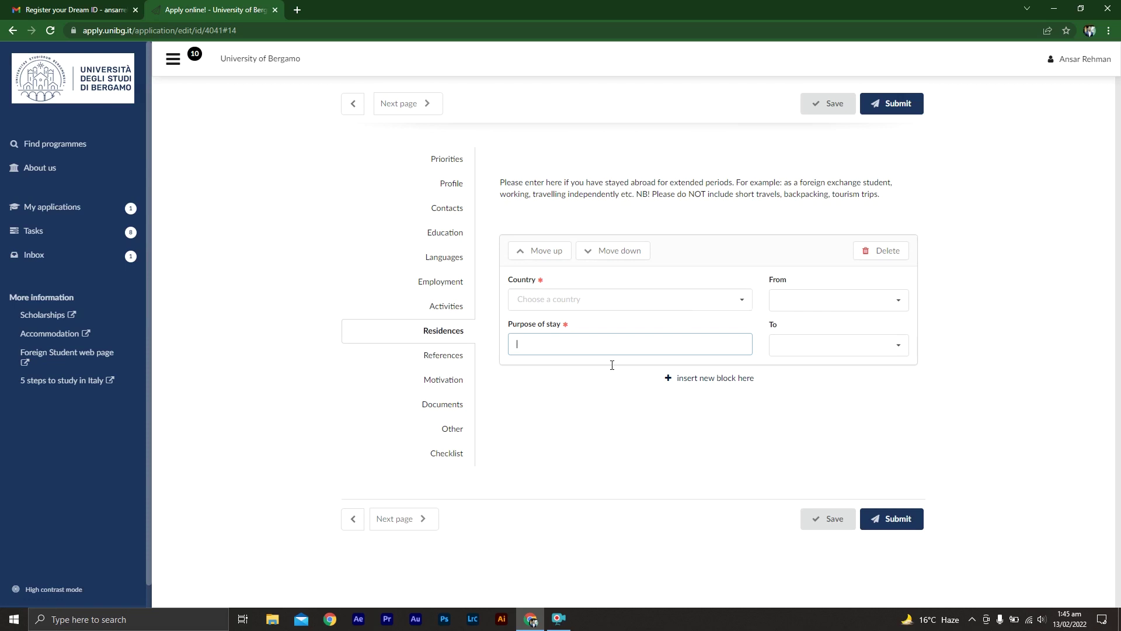
pyautogui.click(404, 521)
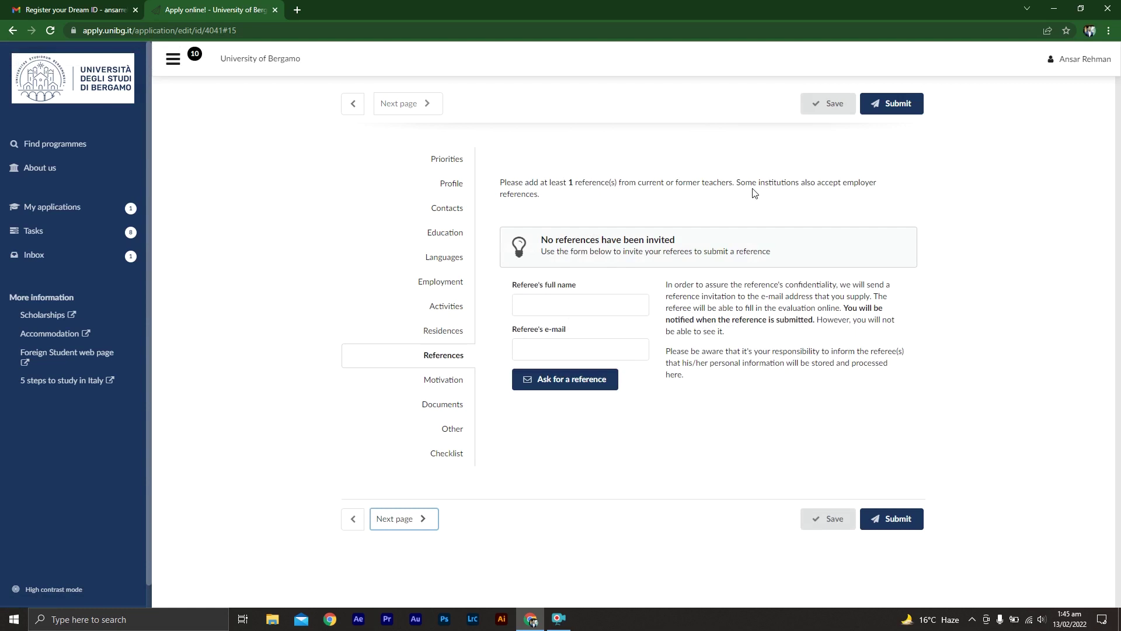
# - Enter the referee's name, fill their e-mail from a saved suggestion, and ask for a reference
pyautogui.click(623, 282)
pyautogui.click(601, 302)
pyautogui.write('abcd')
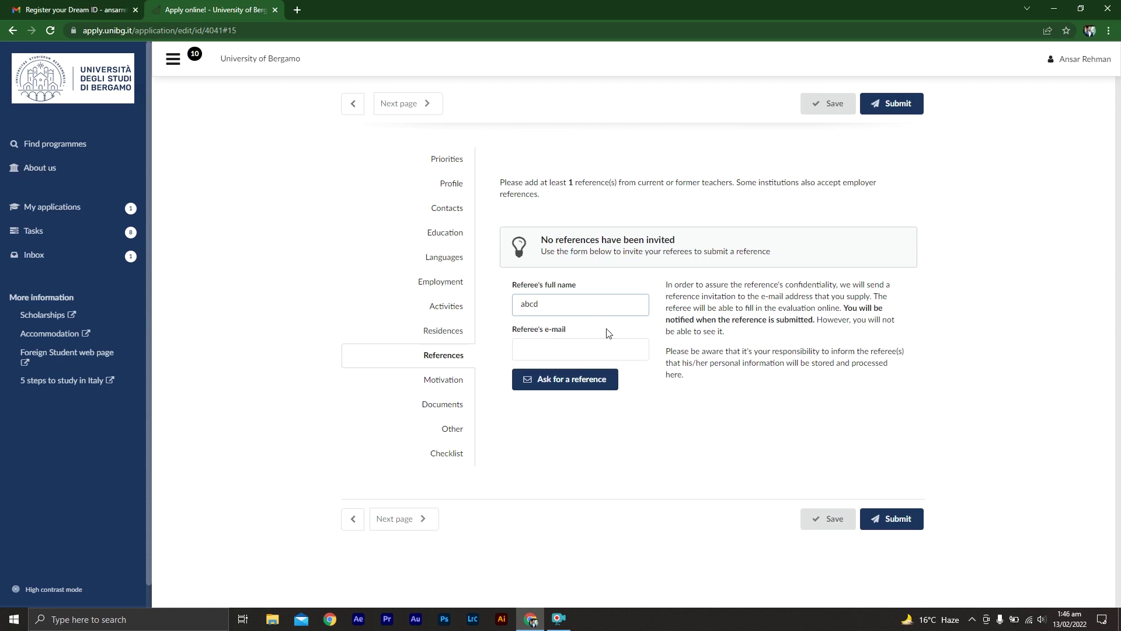
pyautogui.click(608, 343)
pyautogui.click(608, 374)
pyautogui.click(581, 382)
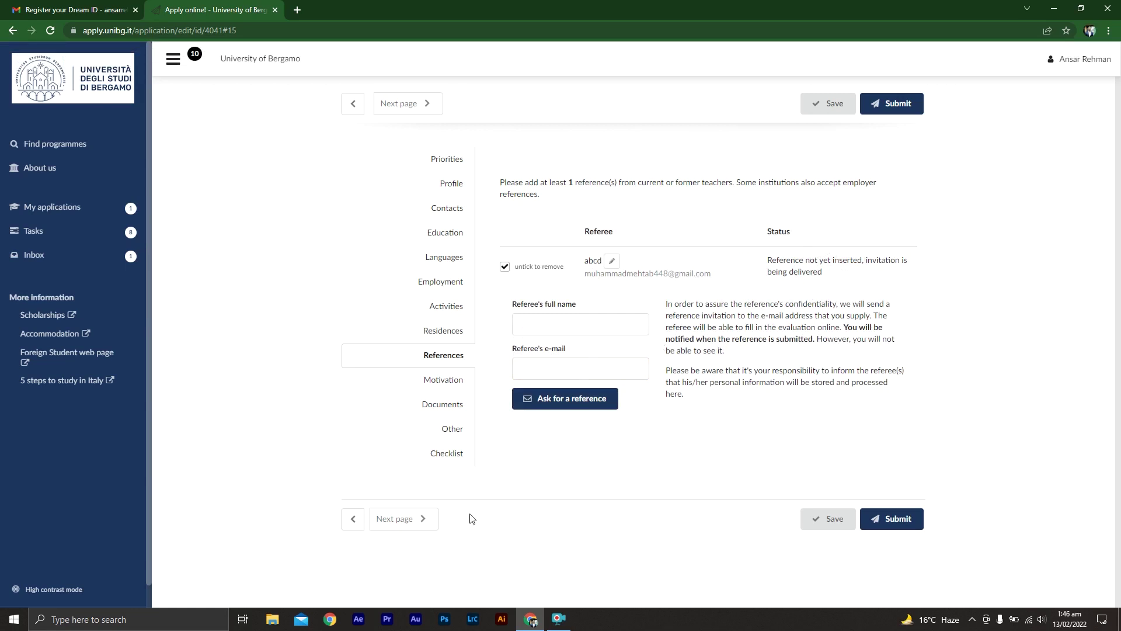
# - Skip the optional motivation letter and go on to the Documents page
pyautogui.click(395, 529)
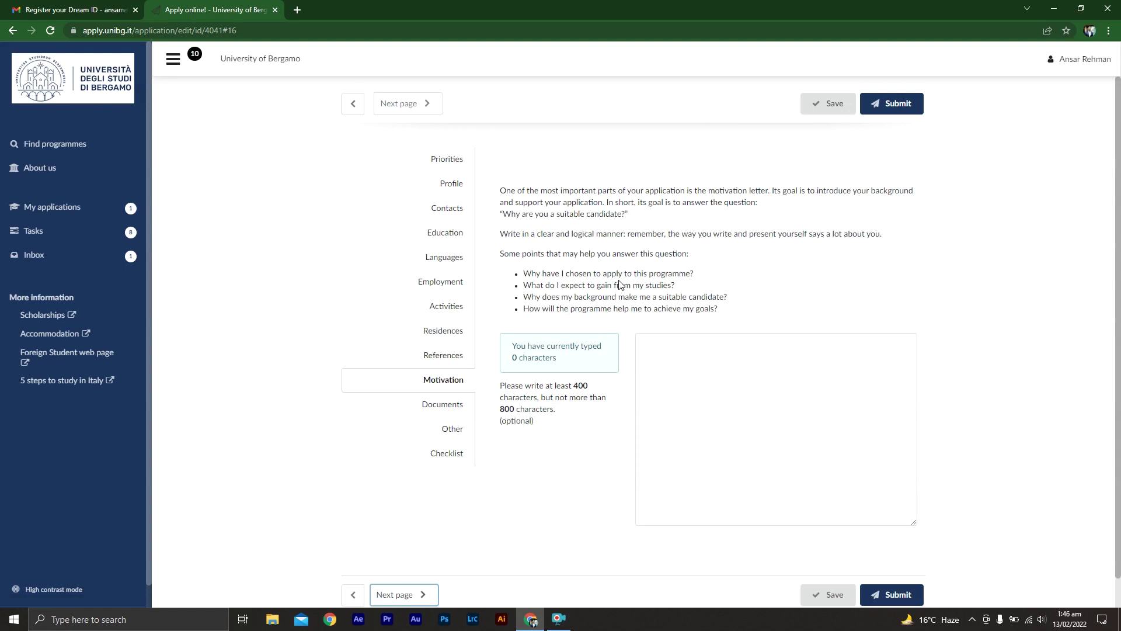
pyautogui.click(693, 364)
pyautogui.click(428, 104)
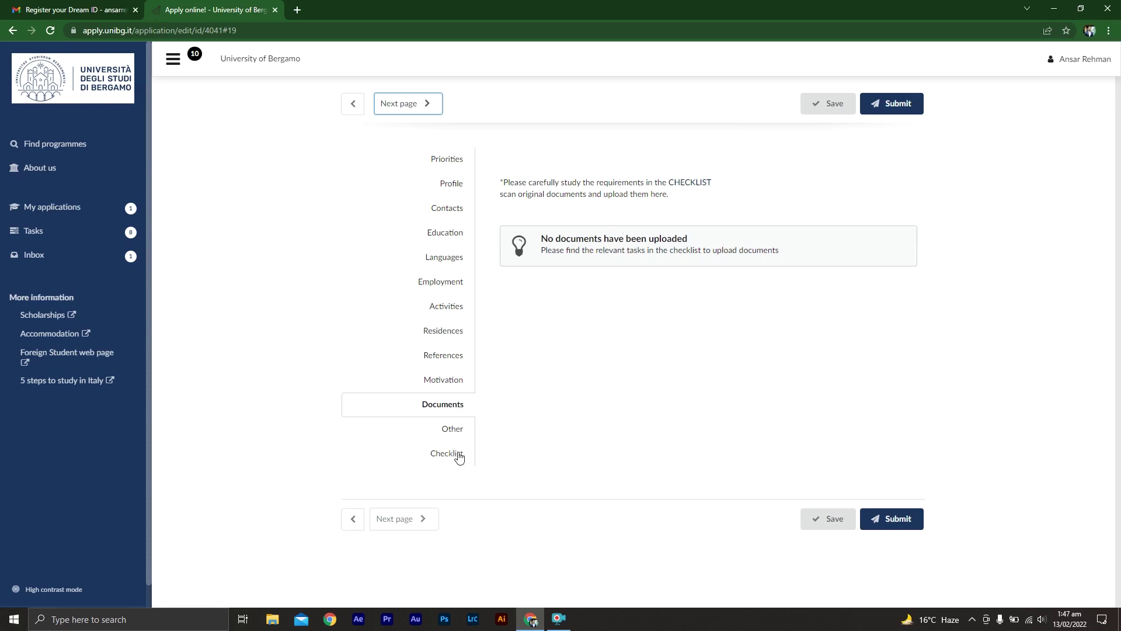
# - Answer 'no' for medical info and additional requests, and choose University website as the information source
pyautogui.click(419, 106)
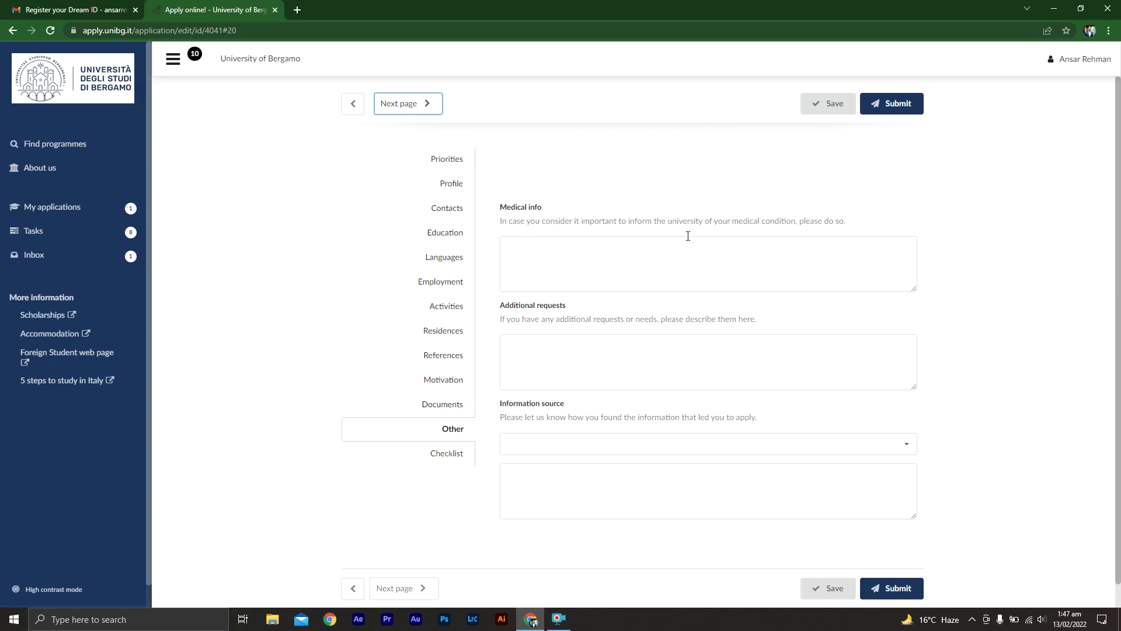
pyautogui.click(688, 256)
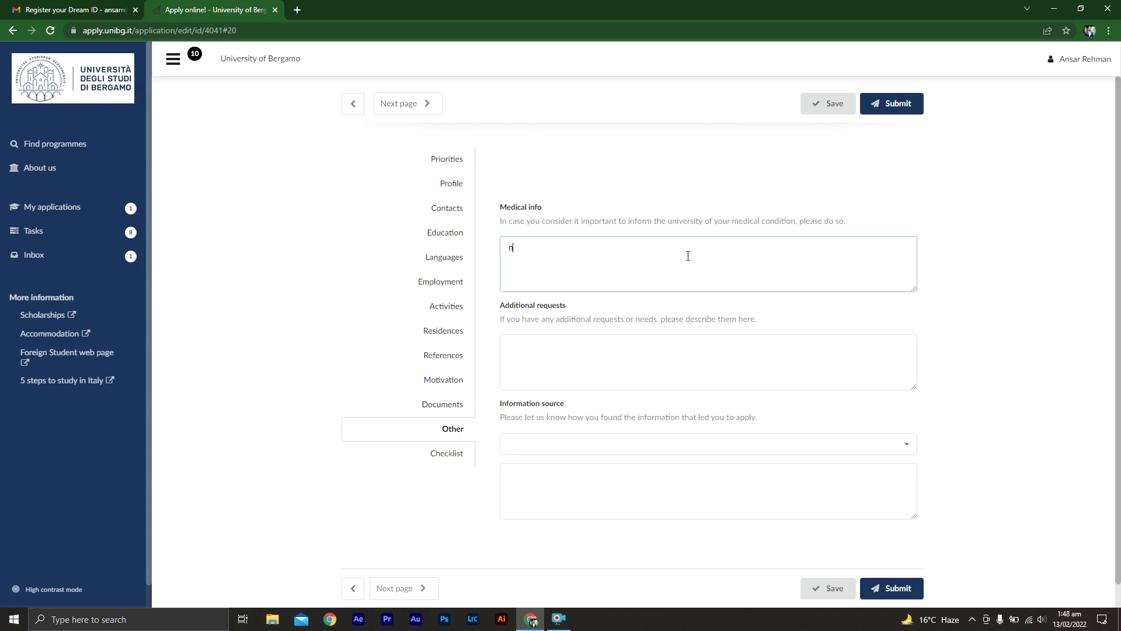
pyautogui.click(670, 358)
pyautogui.write('no')
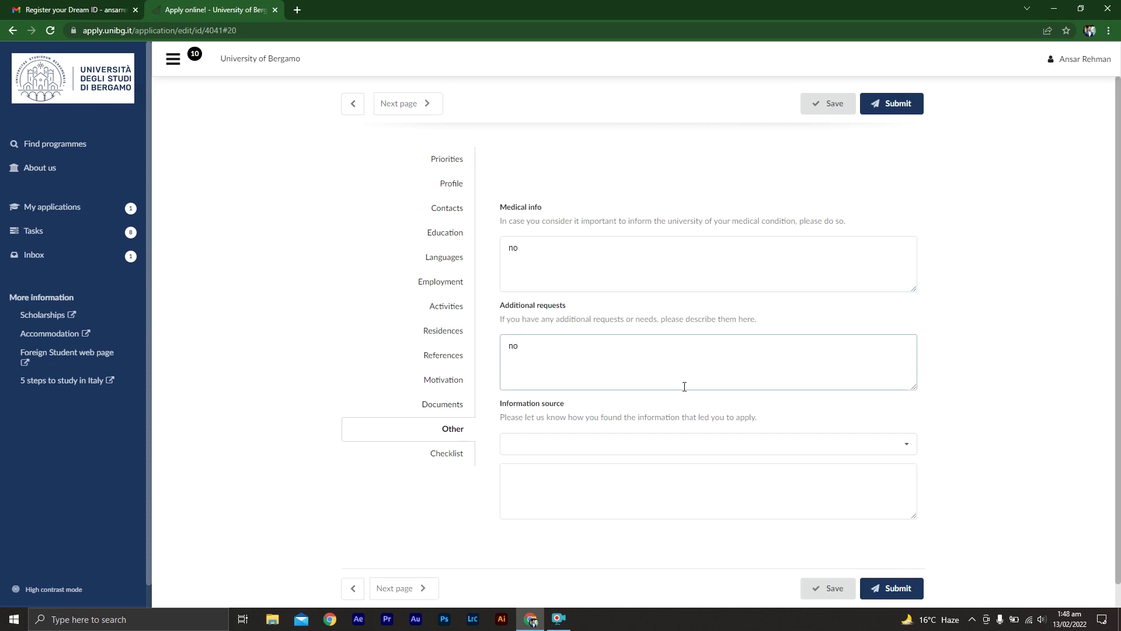
pyautogui.click(768, 451)
pyautogui.click(732, 474)
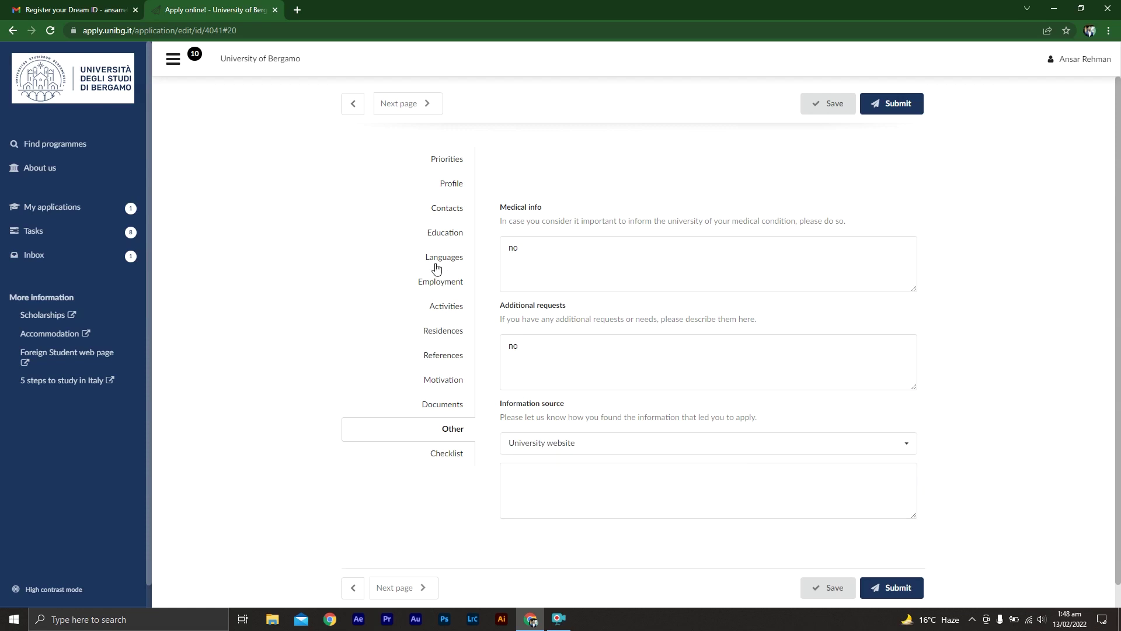
pyautogui.click(404, 104)
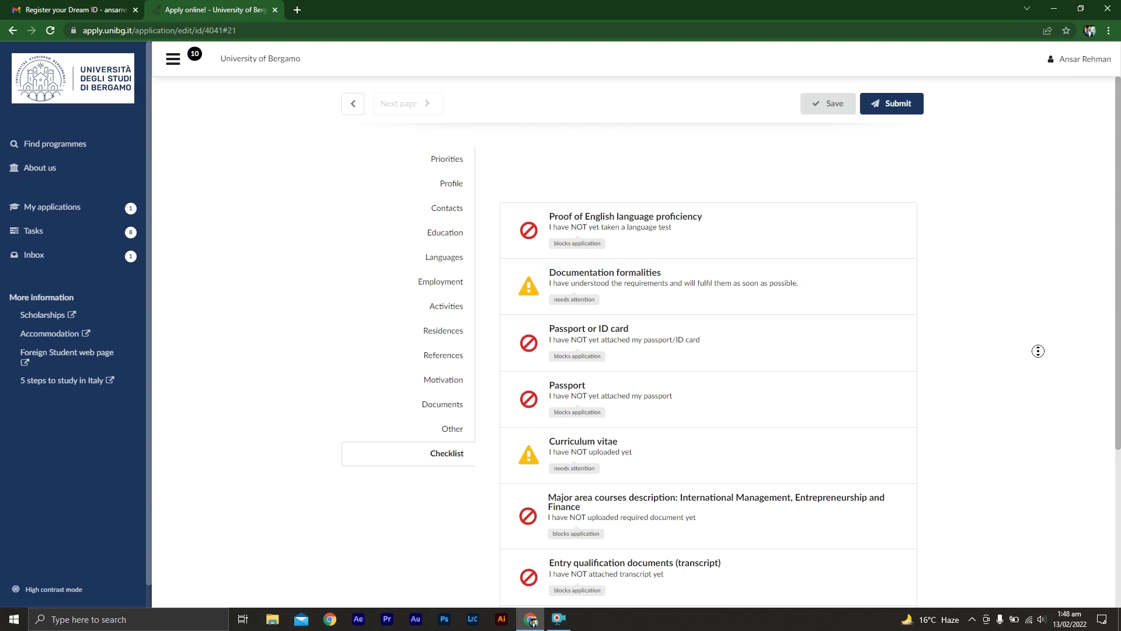
# - Attach the GB STARS SAMPLE file to the Proof of English language proficiency item
pyautogui.scroll(-4, 1037, 356)
pyautogui.scroll(4, 1028, 344)
pyautogui.click(636, 219)
pyautogui.click(569, 459)
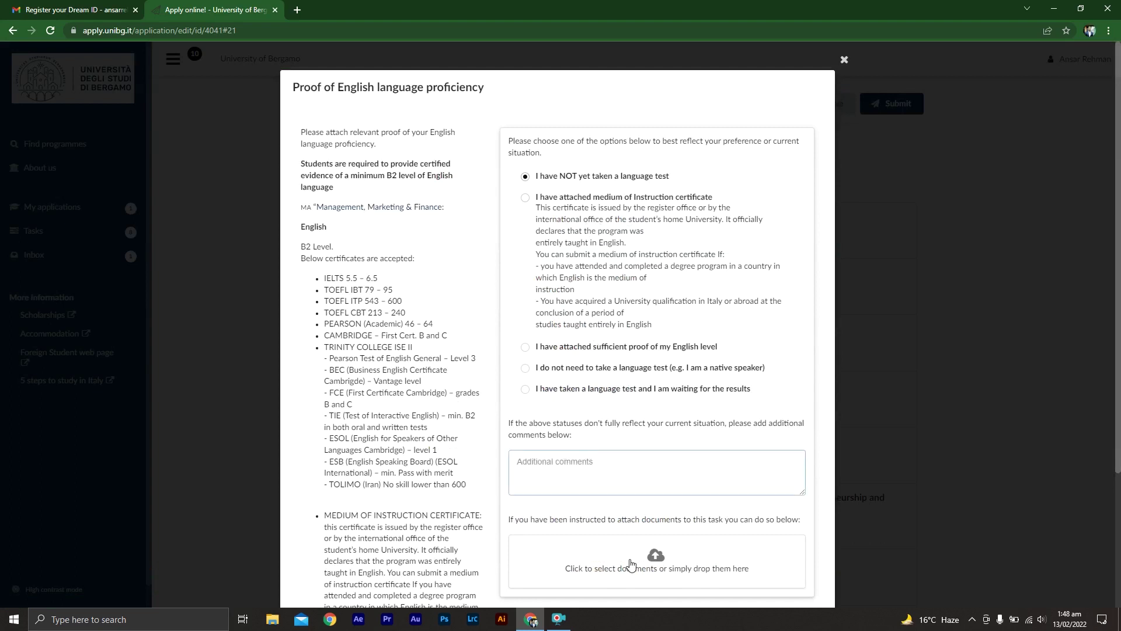
pyautogui.click(665, 556)
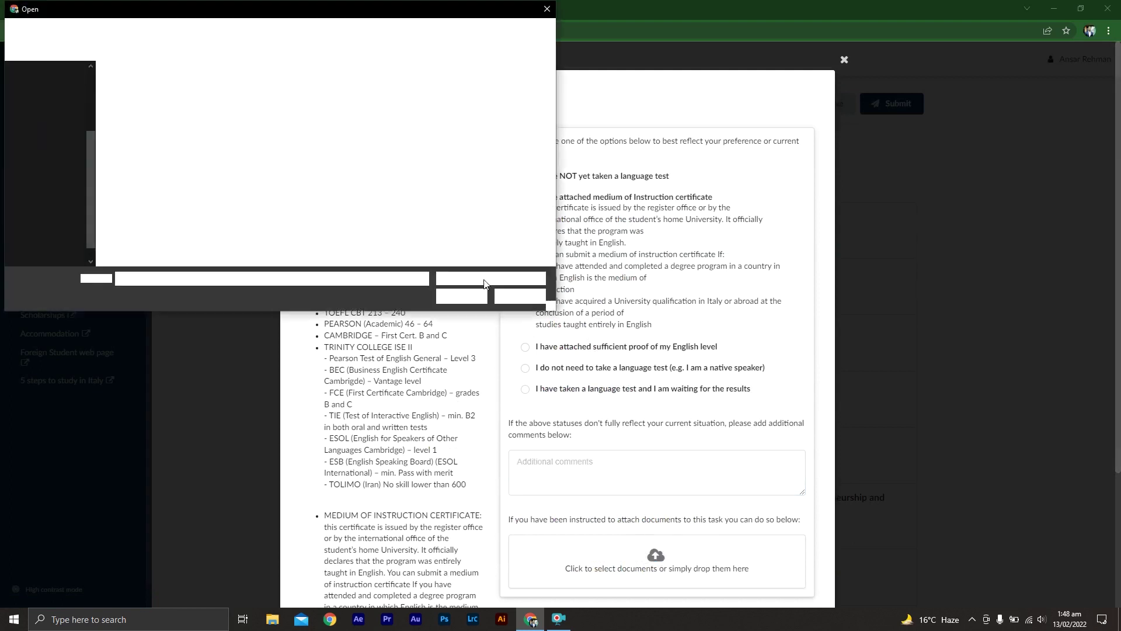
pyautogui.doubleClick(268, 110)
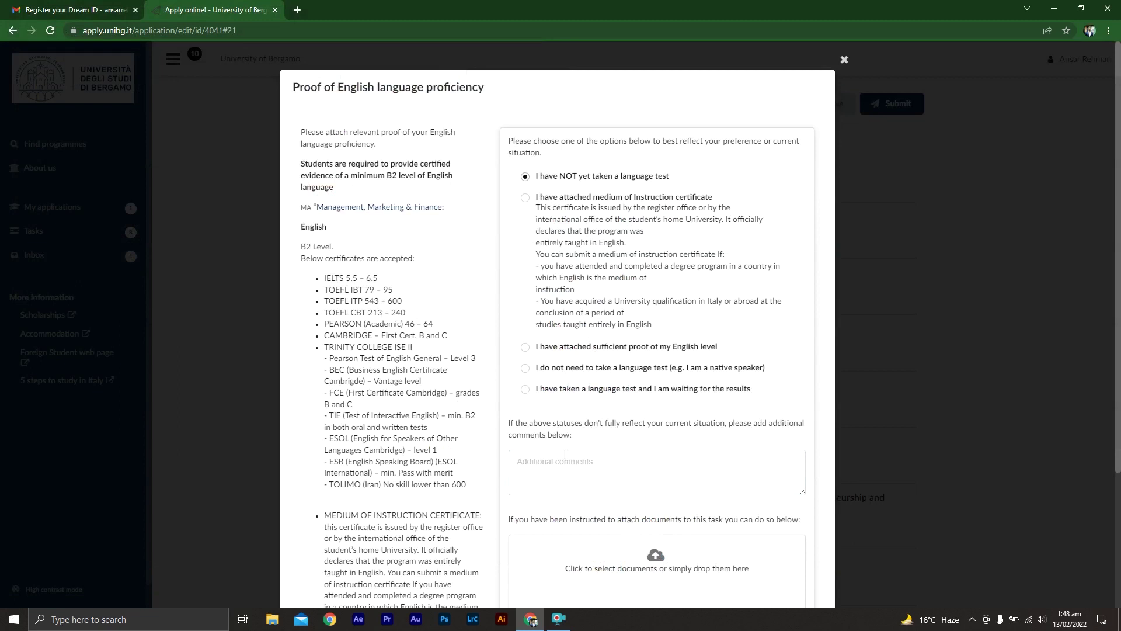
pyautogui.scroll(-3, 477, 448)
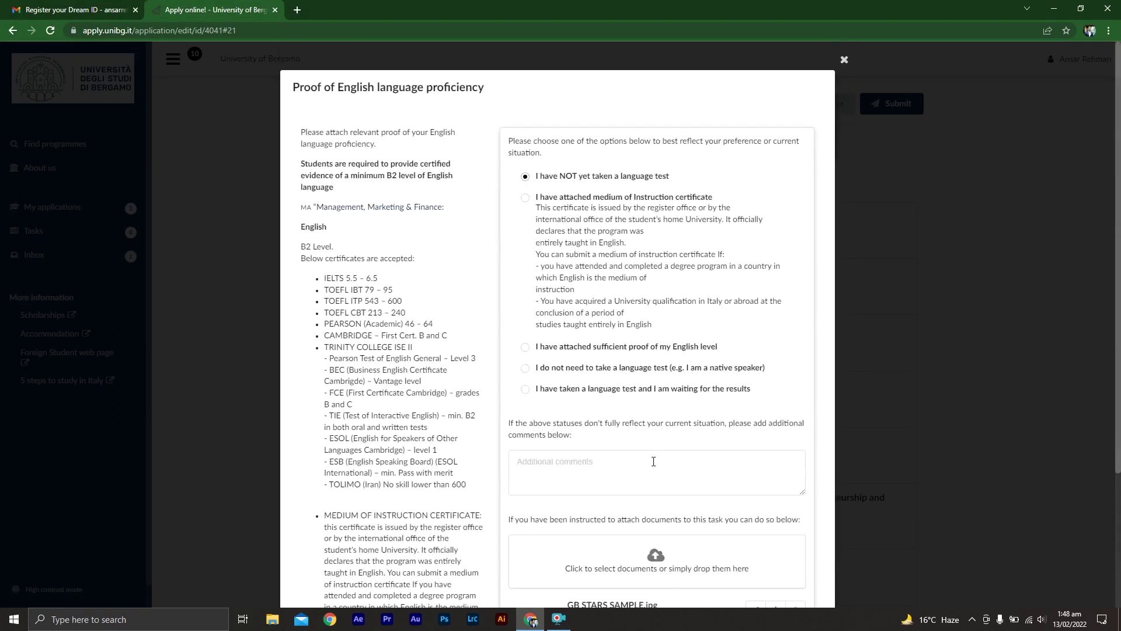
pyautogui.scroll(-3, 491, 484)
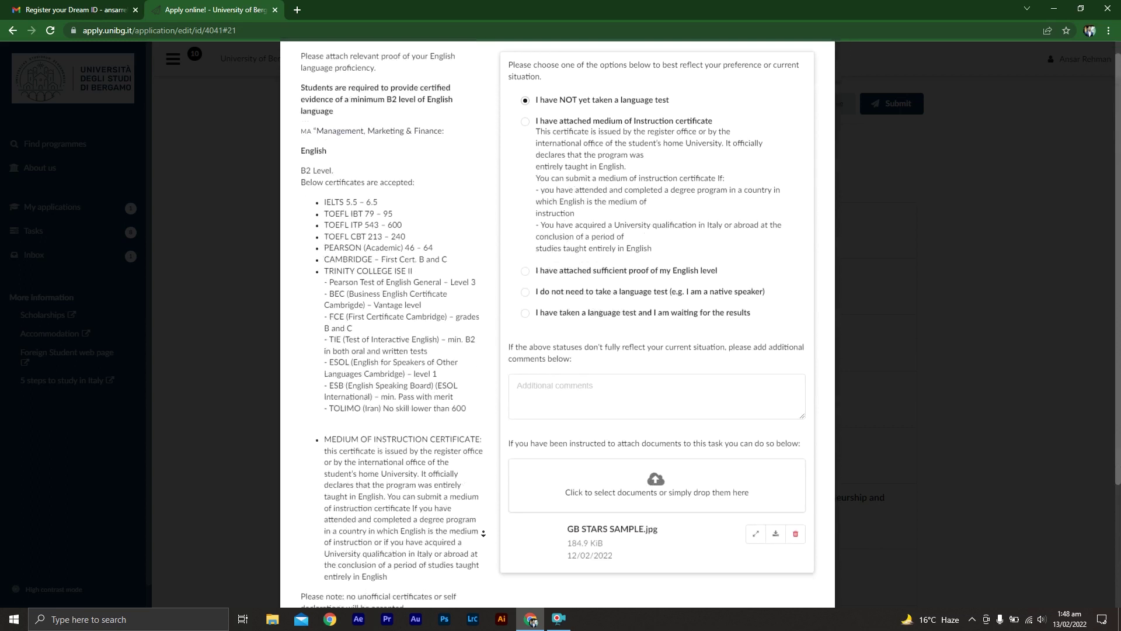
pyautogui.middleClick(491, 310)
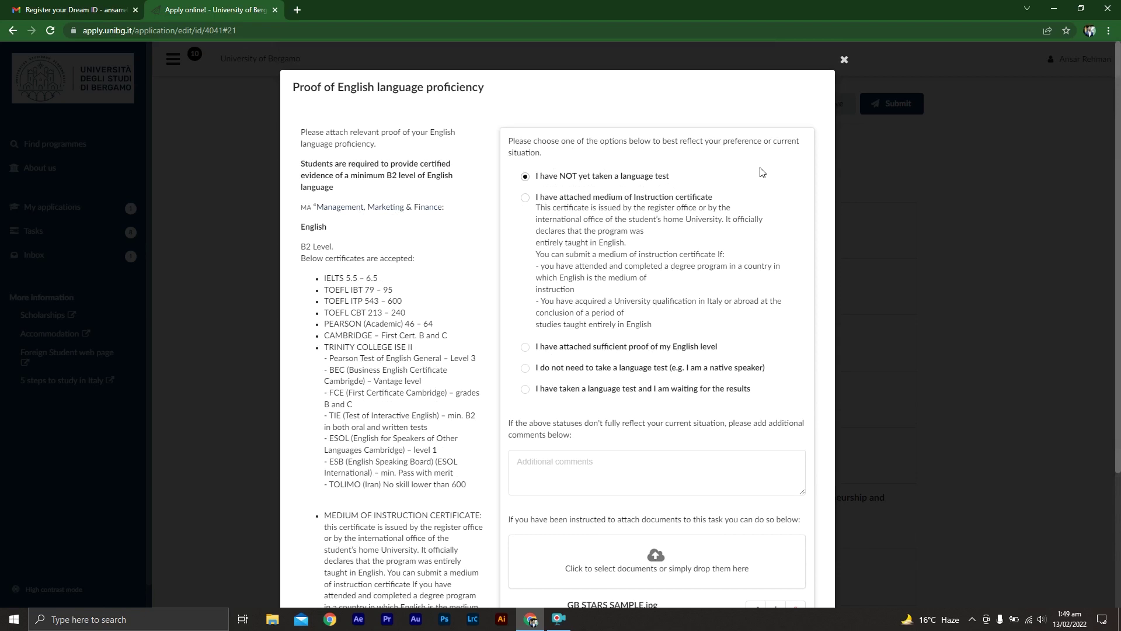
pyautogui.click(843, 60)
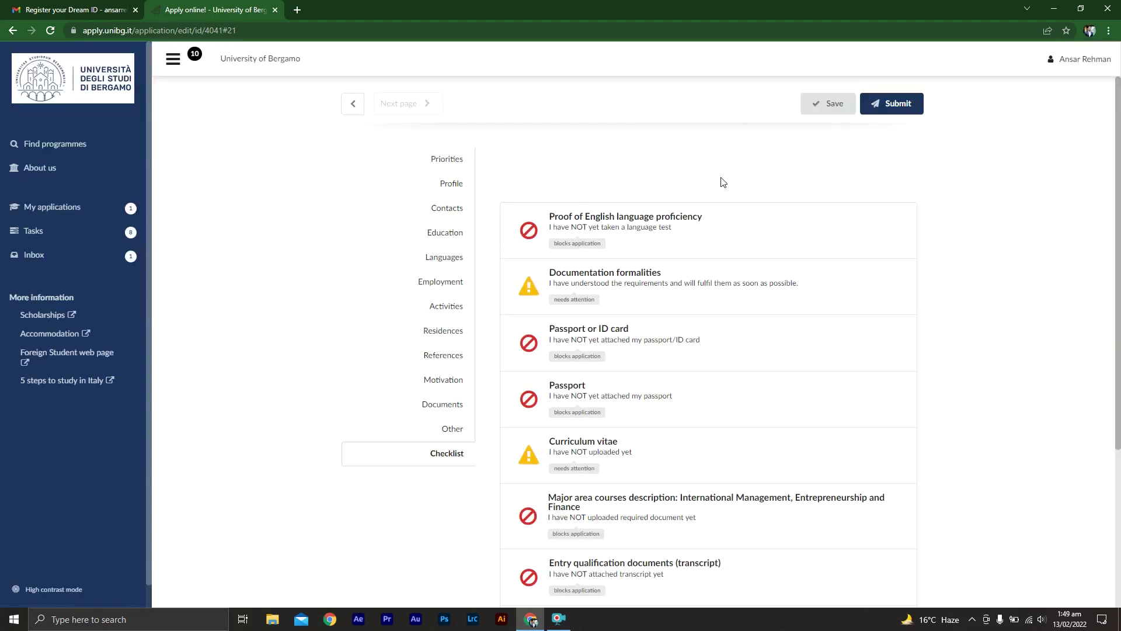
# - Mark the English proficiency item as having an attached medium of Instruction certificate
pyautogui.click(591, 256)
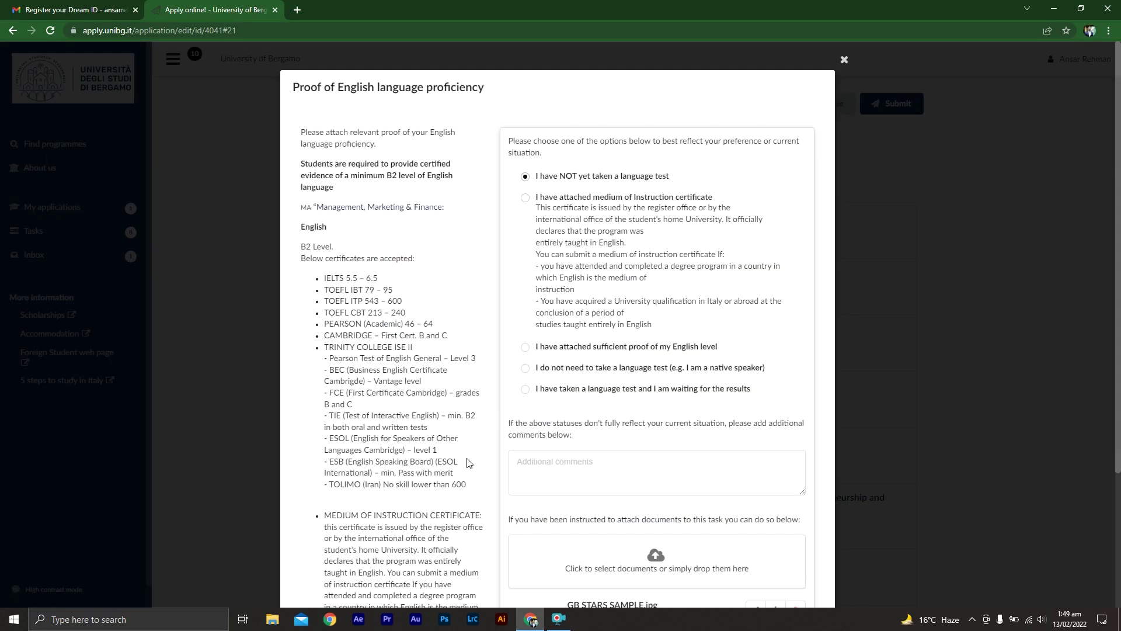
pyautogui.scroll(-3, 467, 463)
pyautogui.scroll(3, 481, 465)
pyautogui.click(525, 198)
pyautogui.click(844, 61)
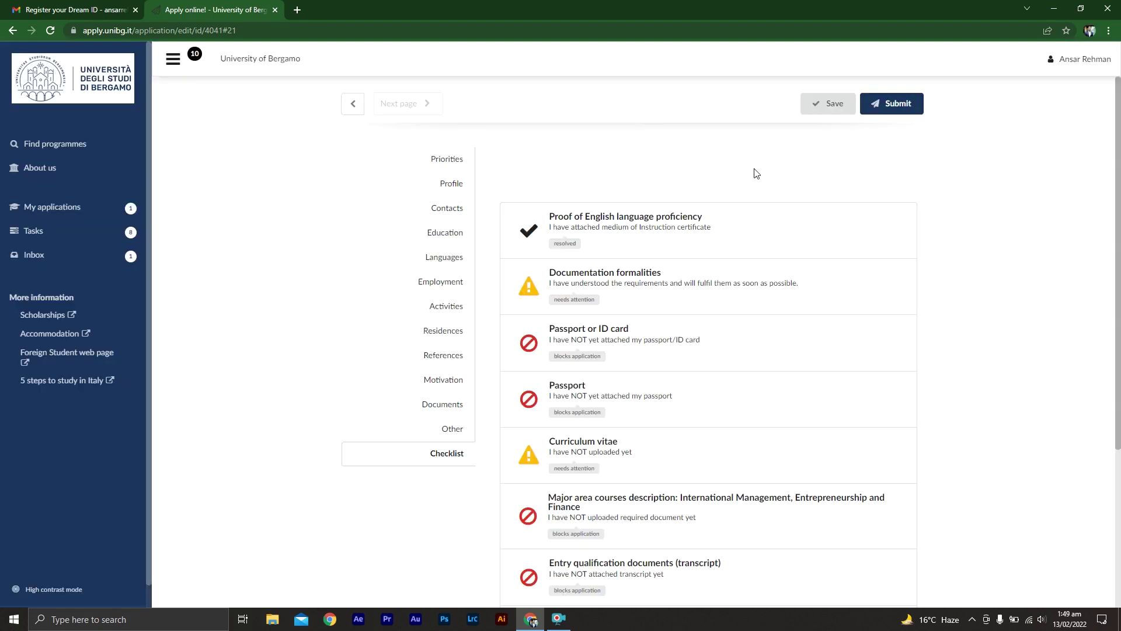
# - Check Documentation formalities, then attach GB STARS SAMPLE to Passport or ID card and mark it attached
pyautogui.click(628, 285)
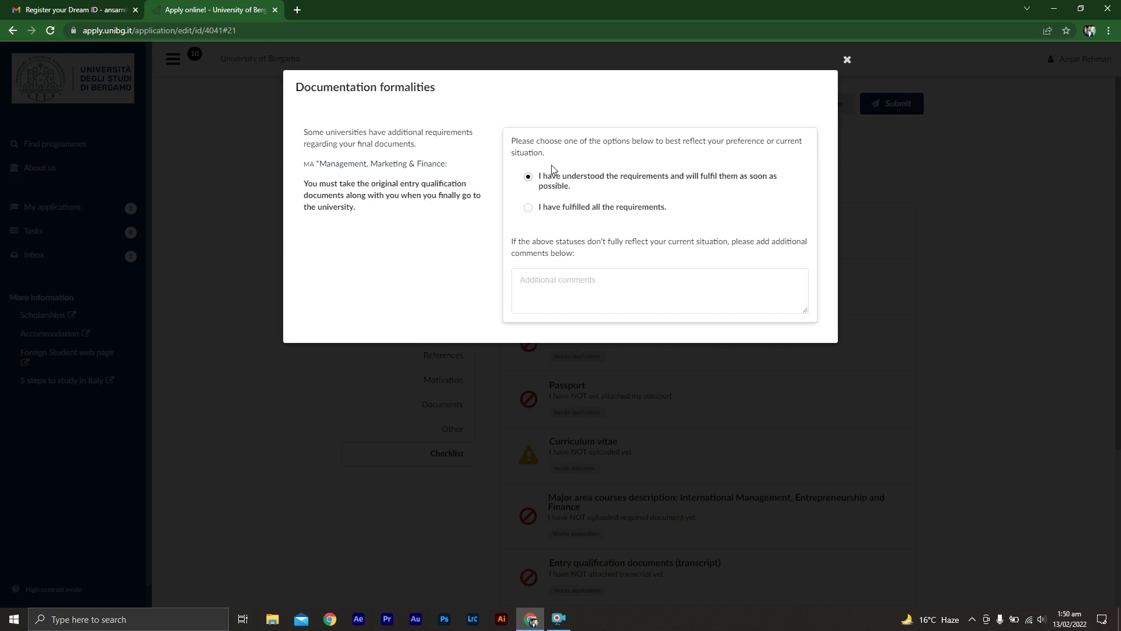
pyautogui.click(848, 60)
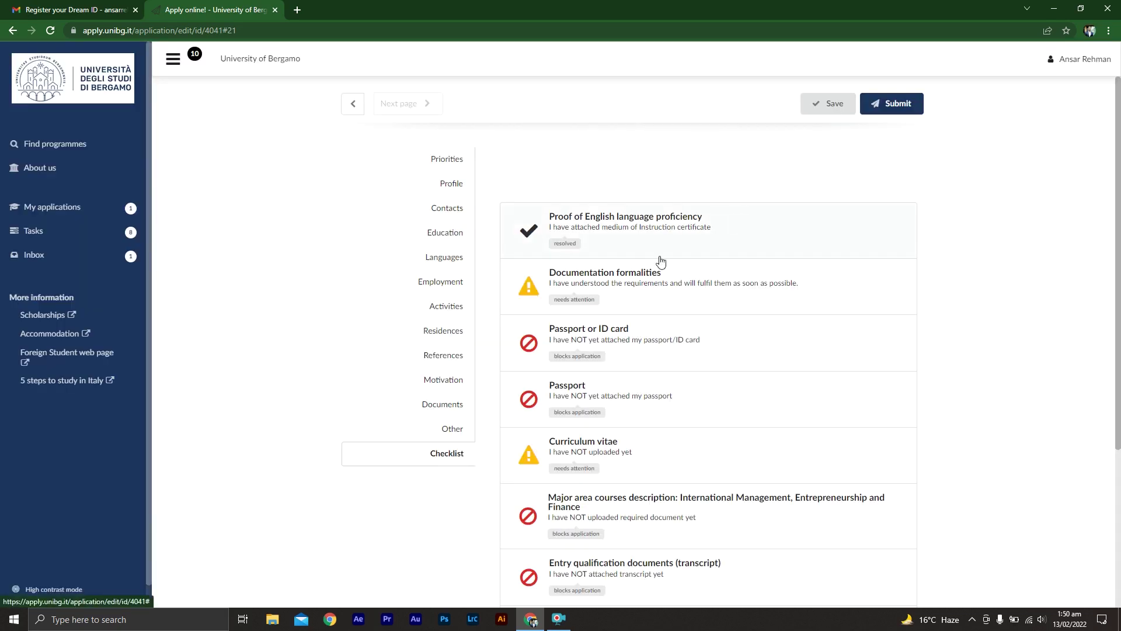
pyautogui.click(592, 343)
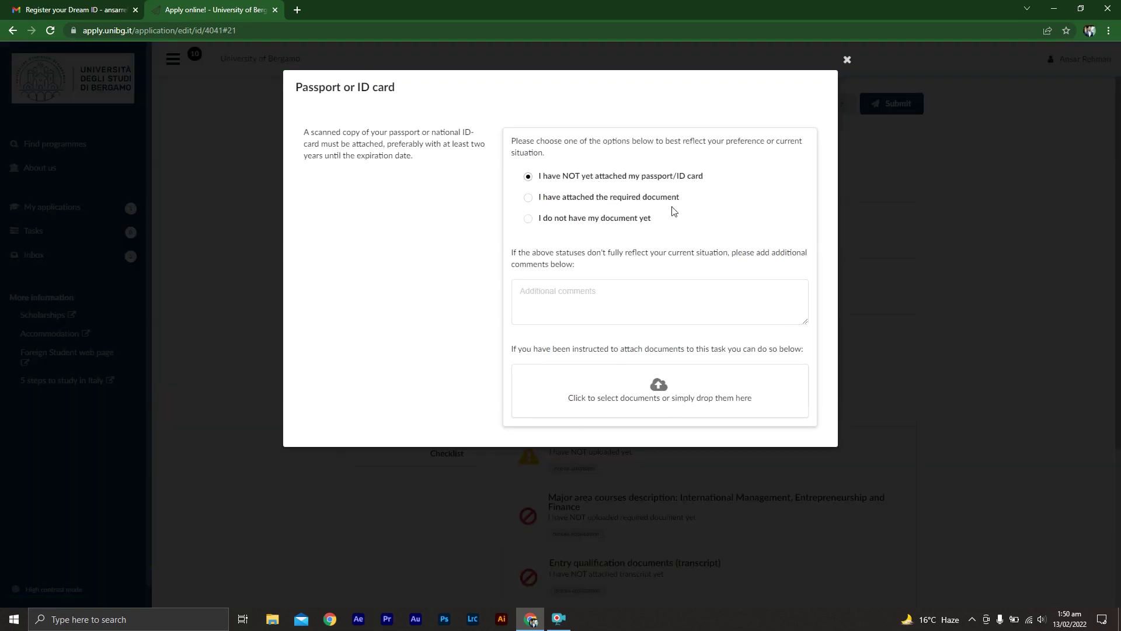
pyautogui.click(631, 387)
pyautogui.doubleClick(265, 103)
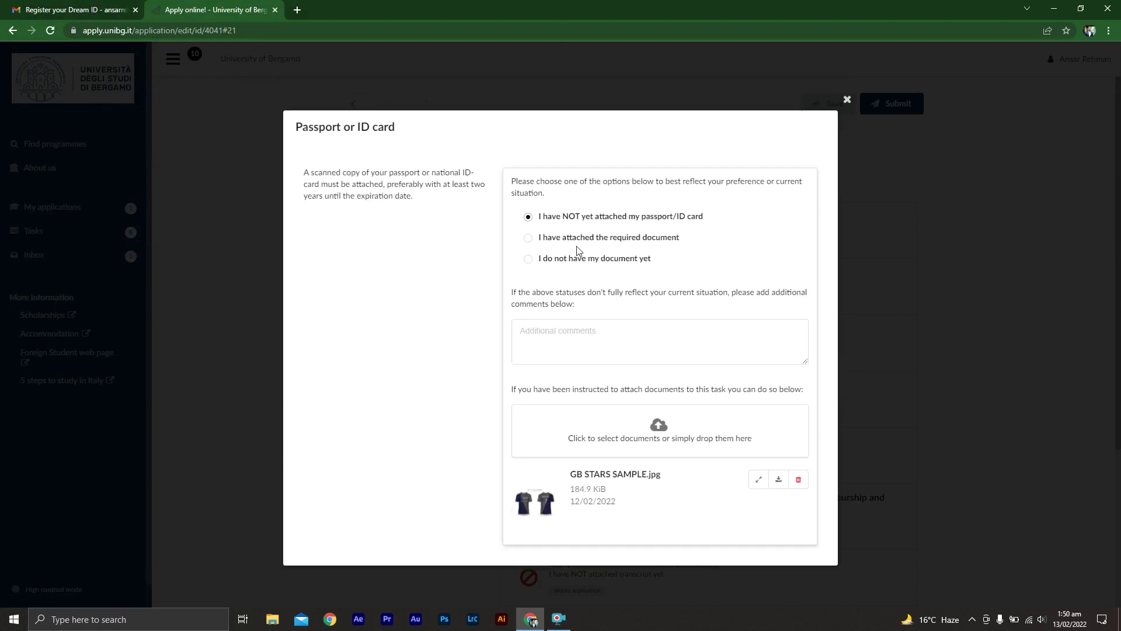
pyautogui.click(532, 239)
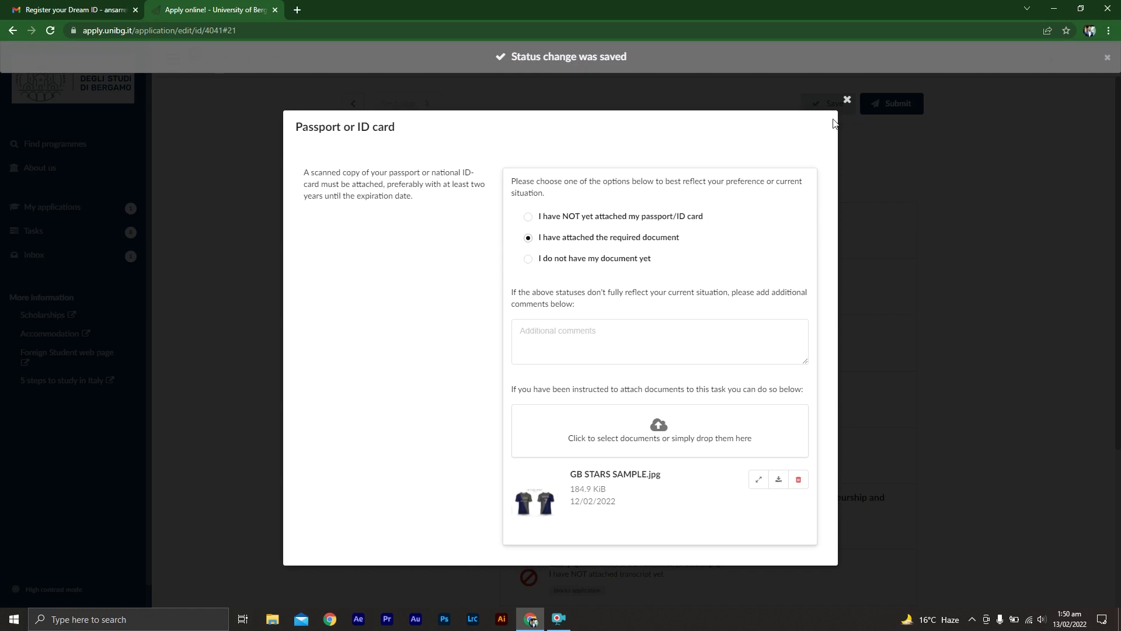
pyautogui.click(847, 99)
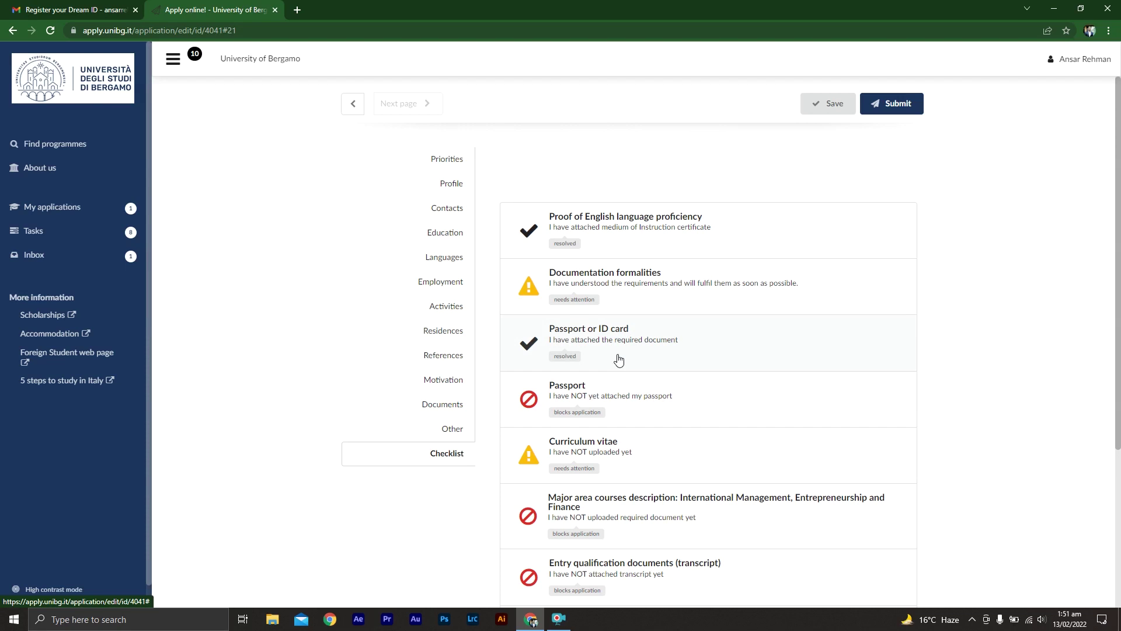
# - Attach GB STARS SAMPLE as the passport scan and mark the Passport item attached
pyautogui.click(604, 404)
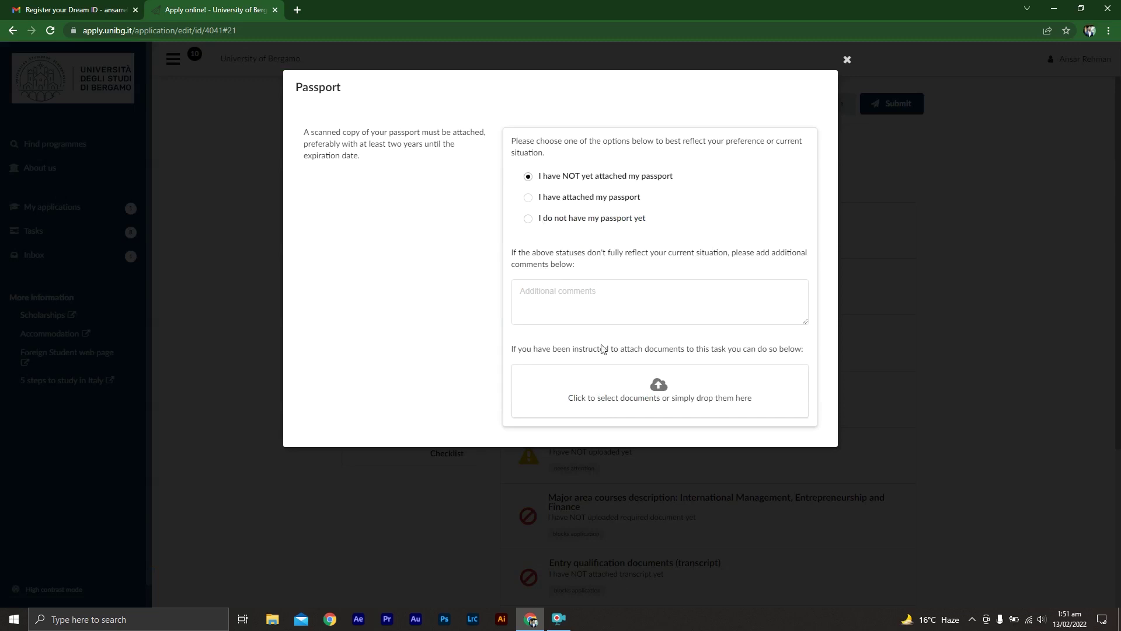
pyautogui.click(643, 396)
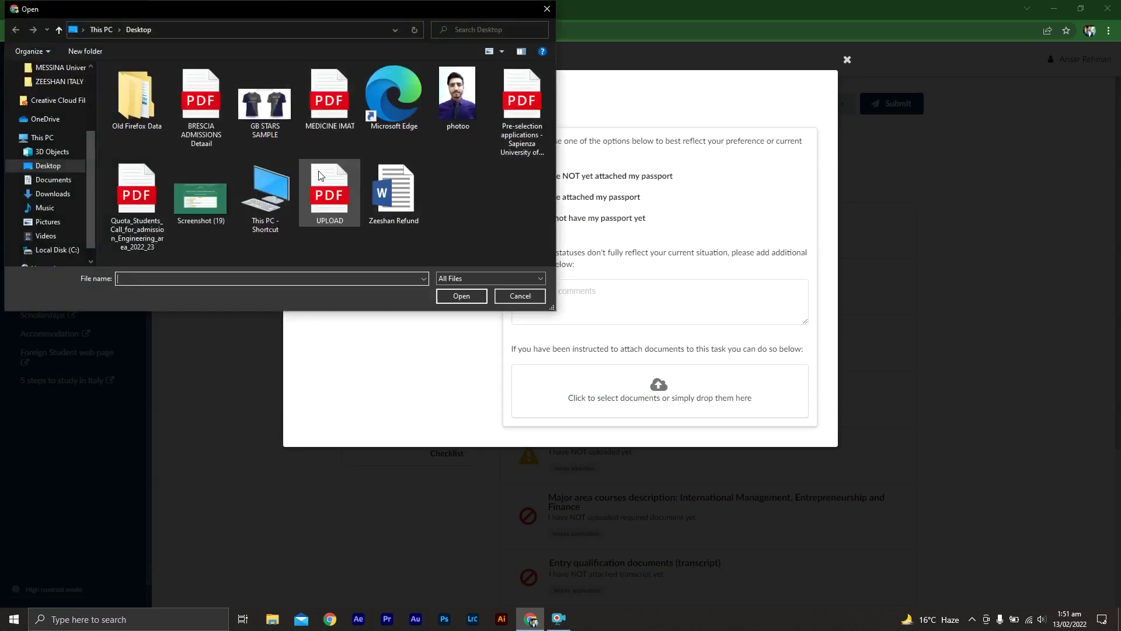
pyautogui.doubleClick(265, 105)
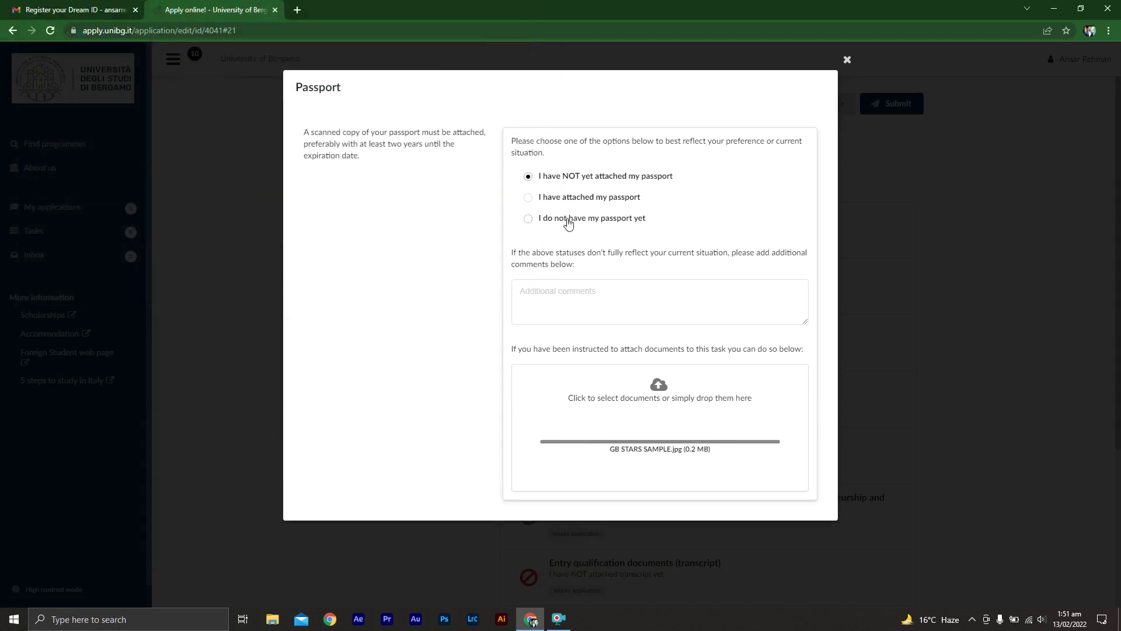
pyautogui.click(538, 204)
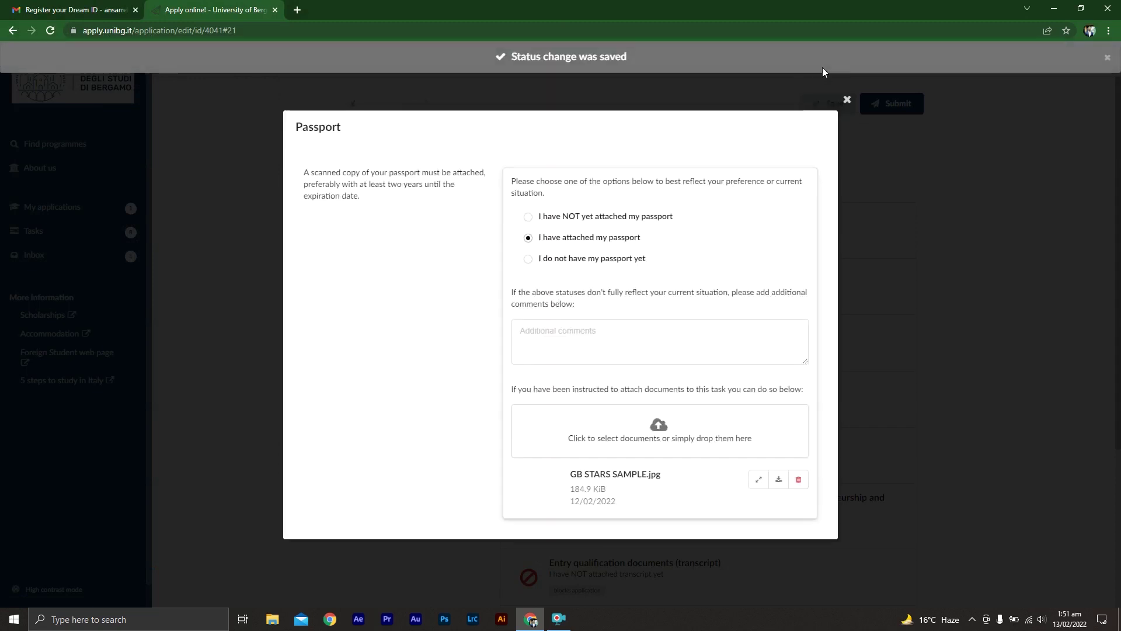
pyautogui.click(848, 100)
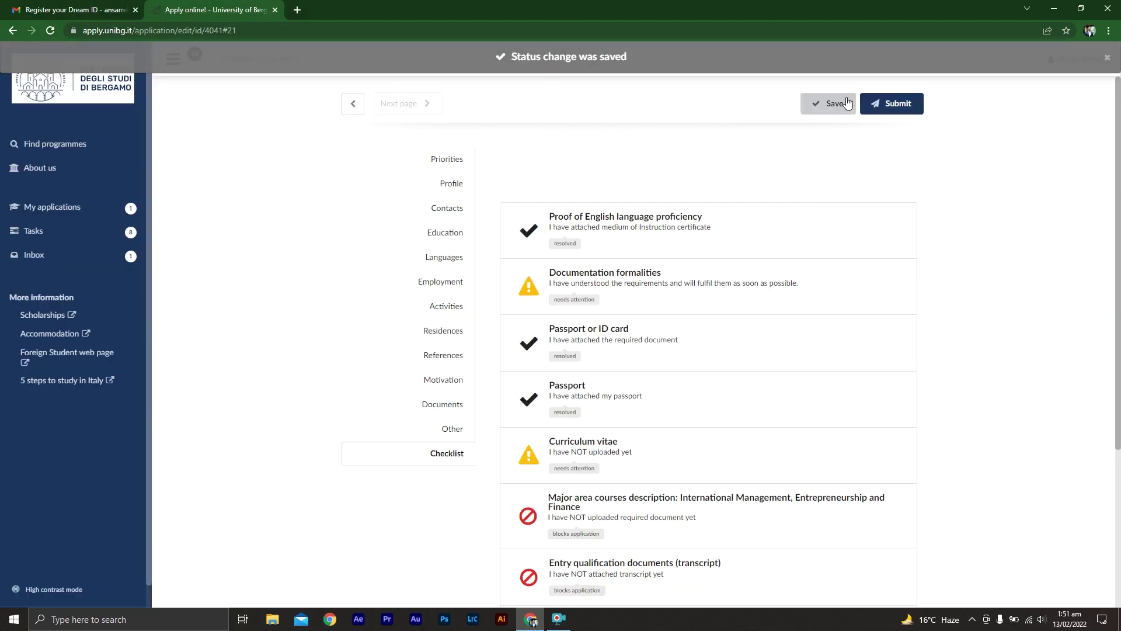
# - Attach GB STARS SAMPLE as the CV and mark Curriculum vitae uploaded
pyautogui.click(658, 454)
pyautogui.click(673, 380)
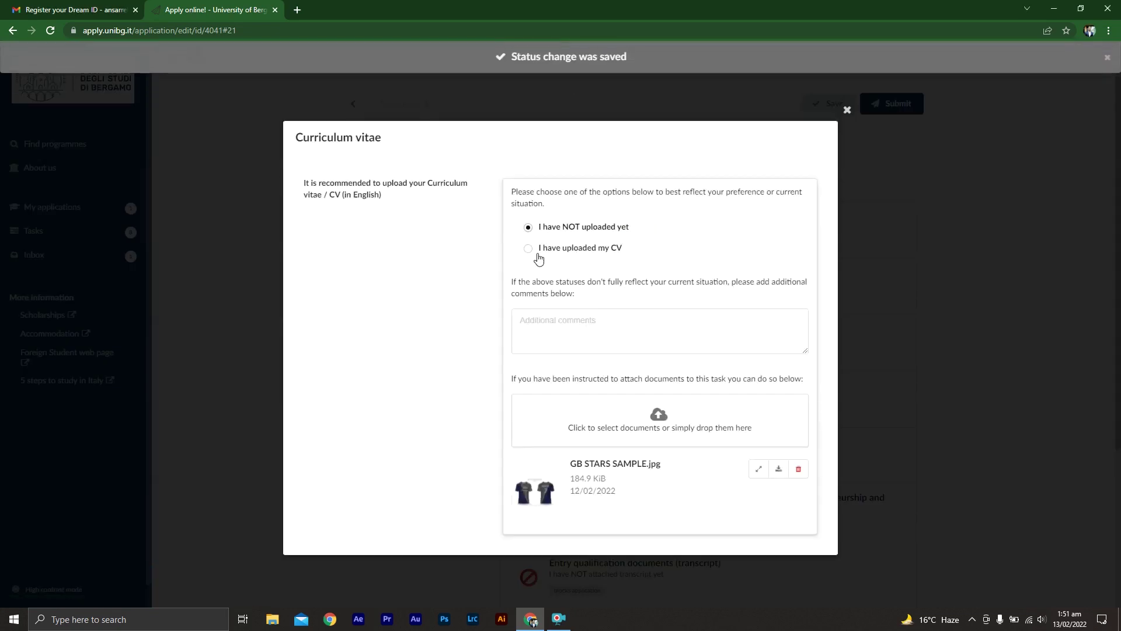
pyautogui.click(529, 251)
pyautogui.click(846, 110)
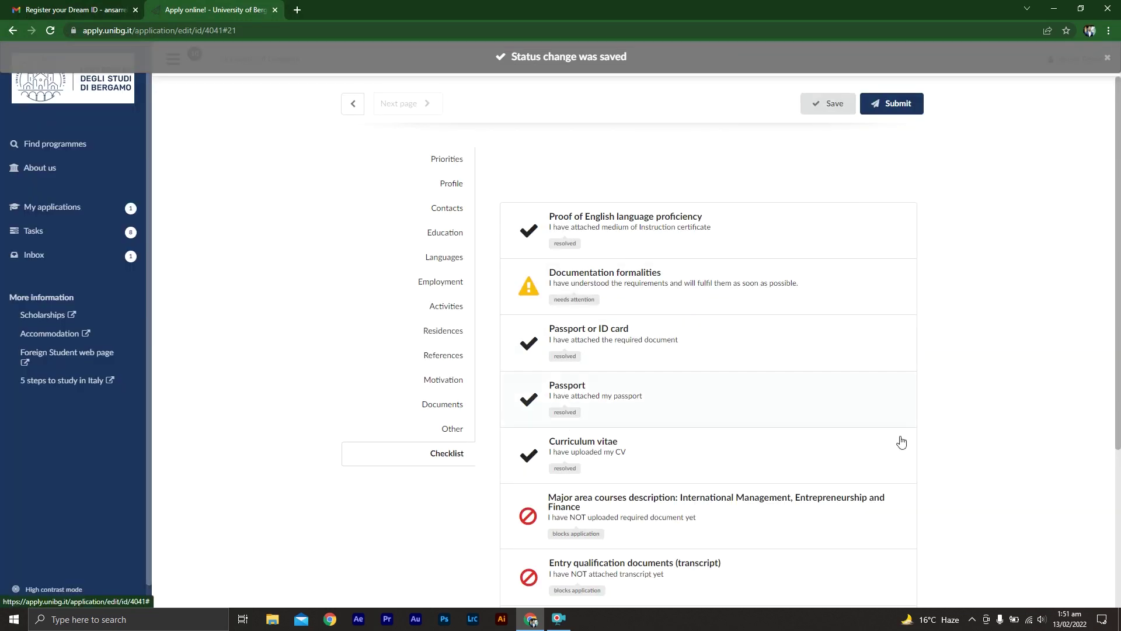
# - Open Major area courses description and follow its pre-evaluation FORM download link
pyautogui.scroll(-4, 954, 501)
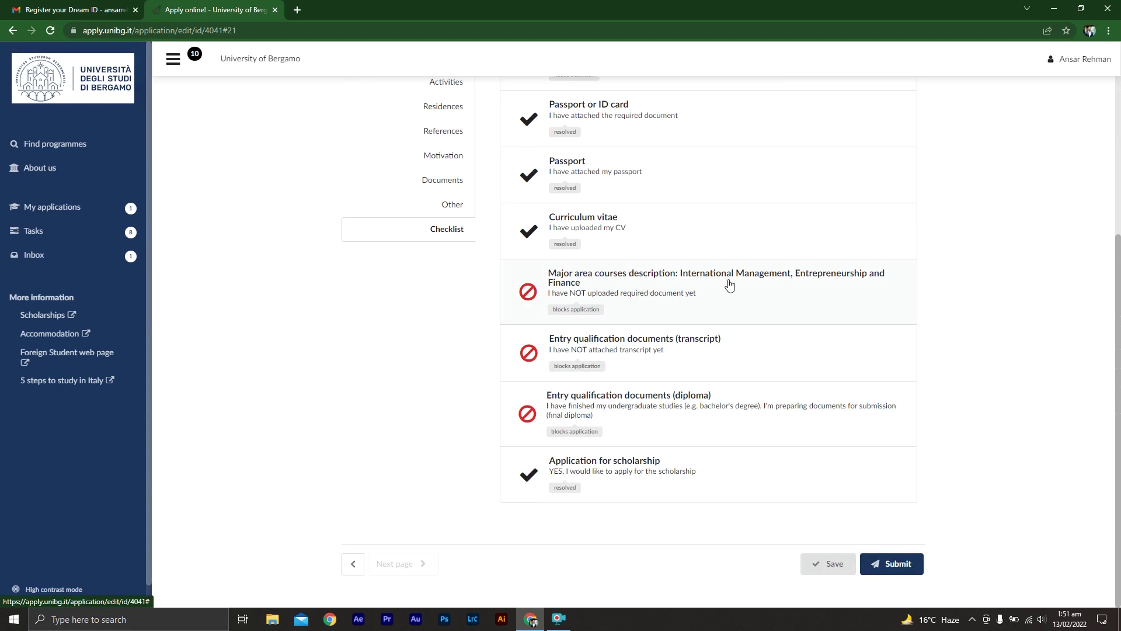
pyautogui.click(684, 289)
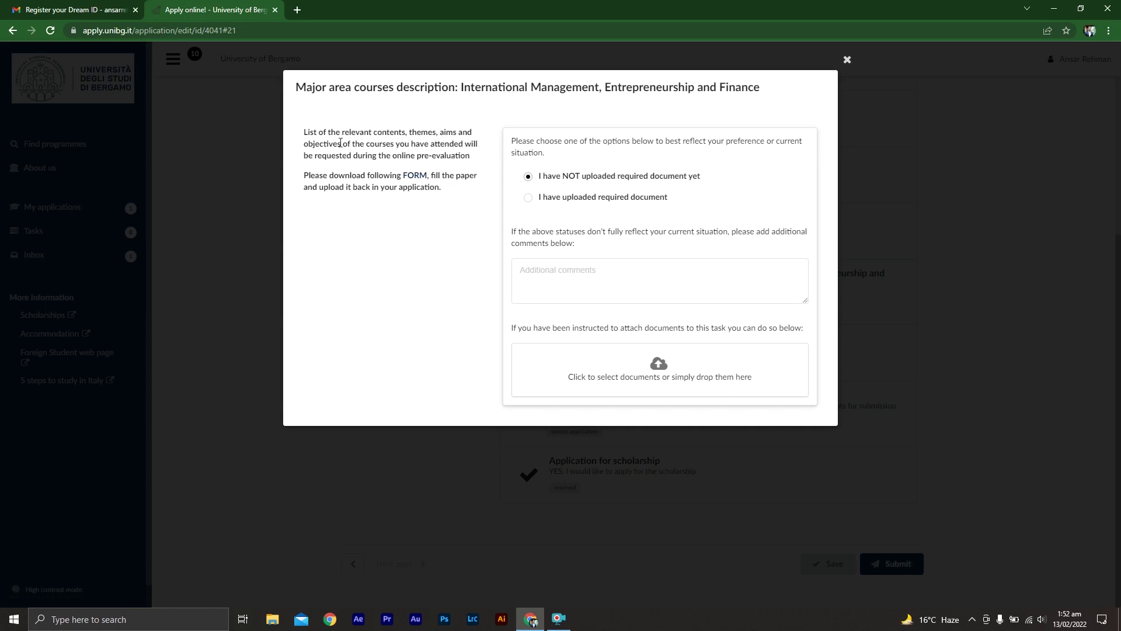
pyautogui.click(414, 180)
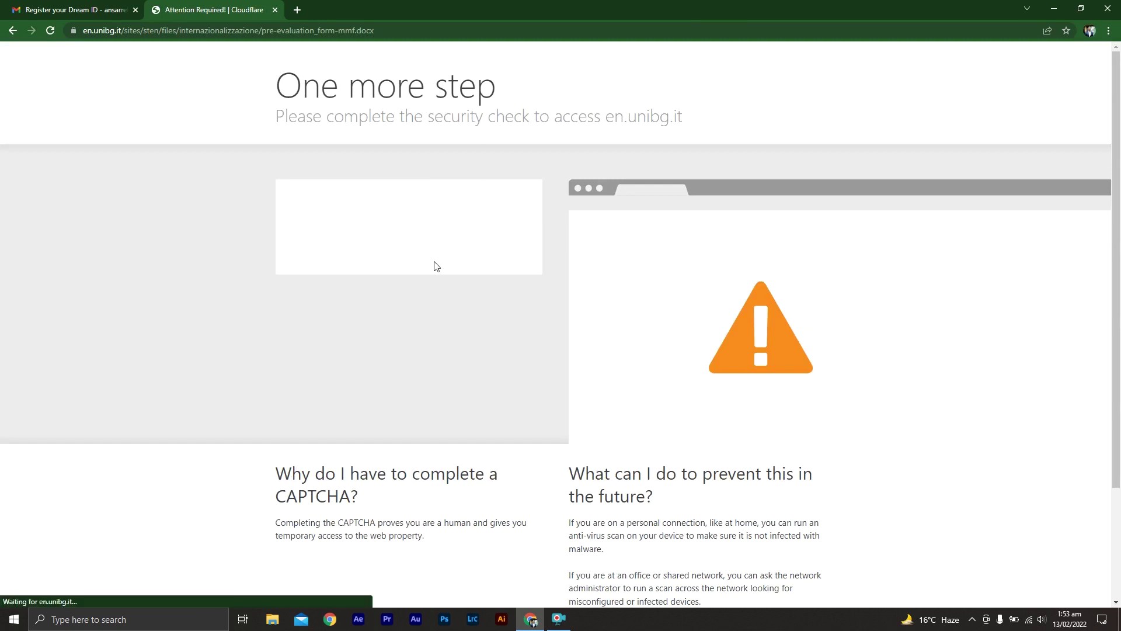
# - Pass the hCaptcha by selecting the yellow, white city and red double-decker bus images
pyautogui.click(343, 233)
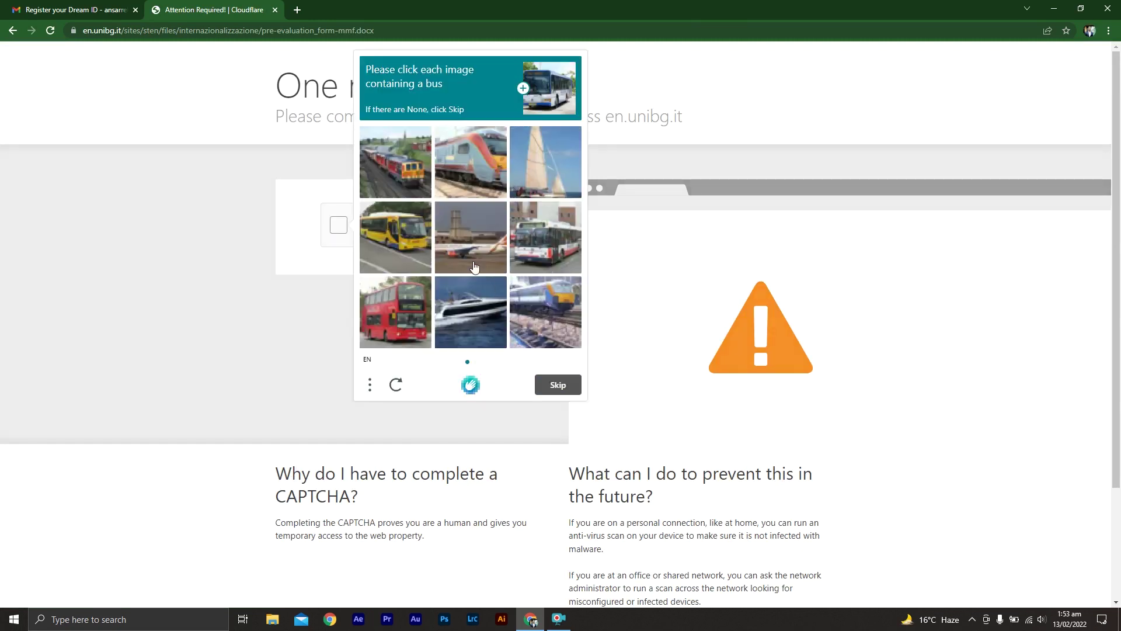
pyautogui.click(397, 234)
pyautogui.click(533, 239)
pyautogui.click(407, 334)
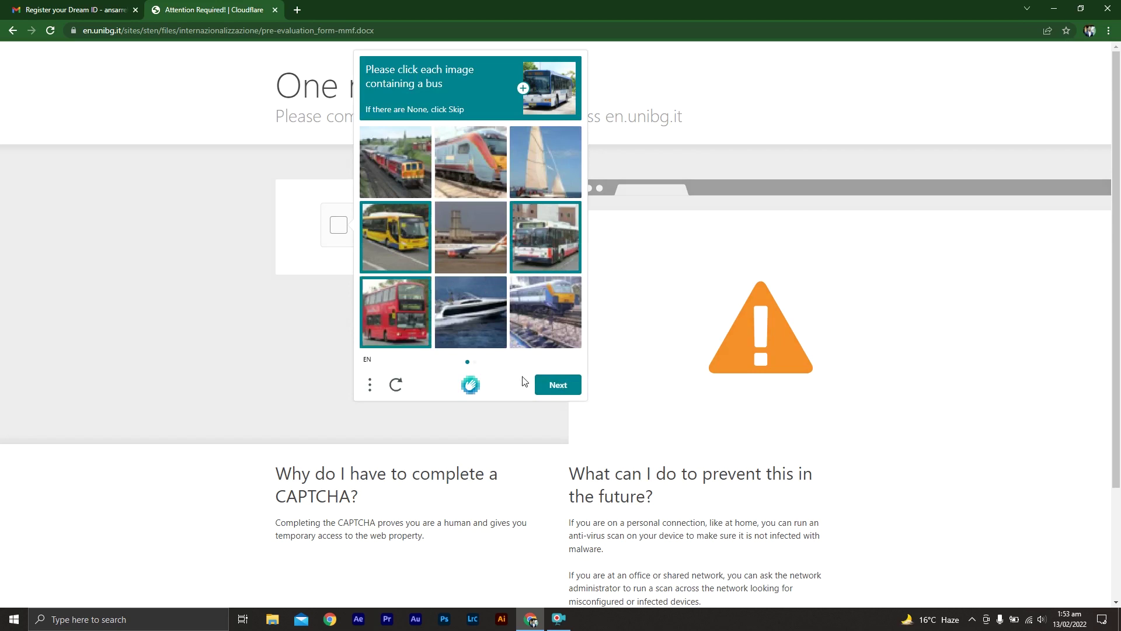
pyautogui.click(551, 387)
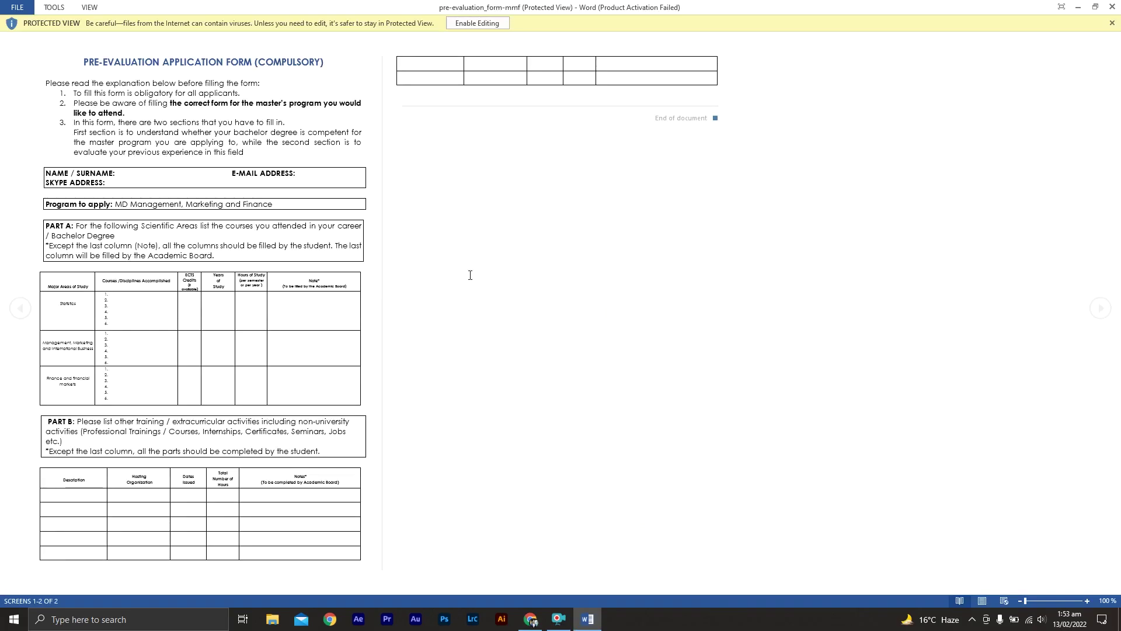
# - Enable editing on pre-evaluation_form-mmf and place the cursor in the NAME / SURNAME and SKYPE ADDRESS fields
pyautogui.click(477, 23)
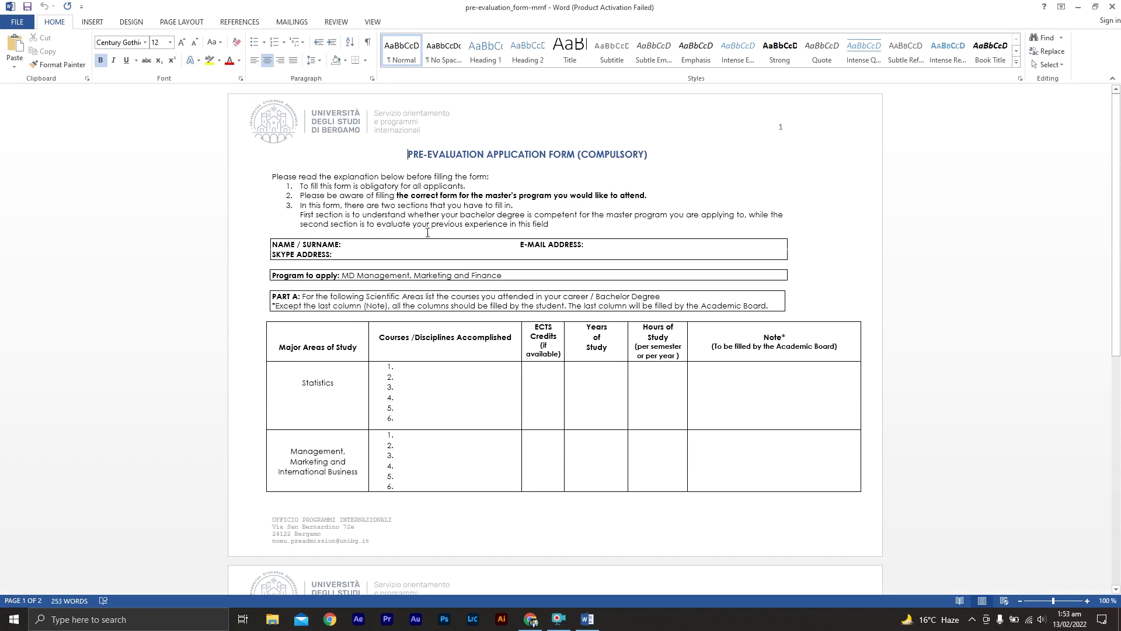
pyautogui.click(411, 245)
pyautogui.click(418, 255)
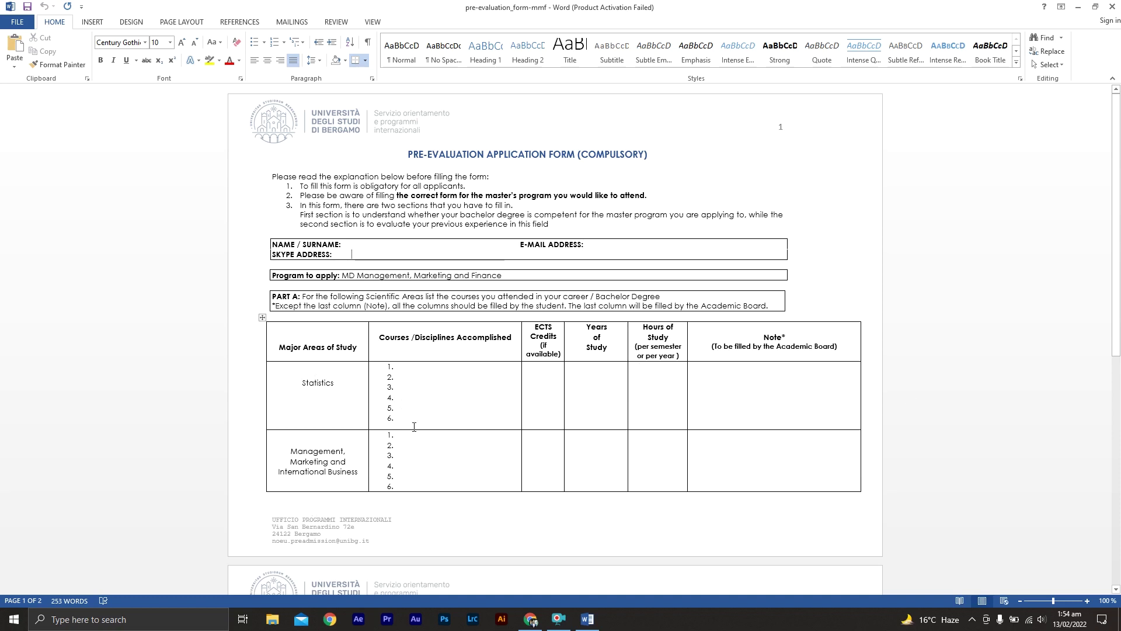
pyautogui.middleClick(207, 389)
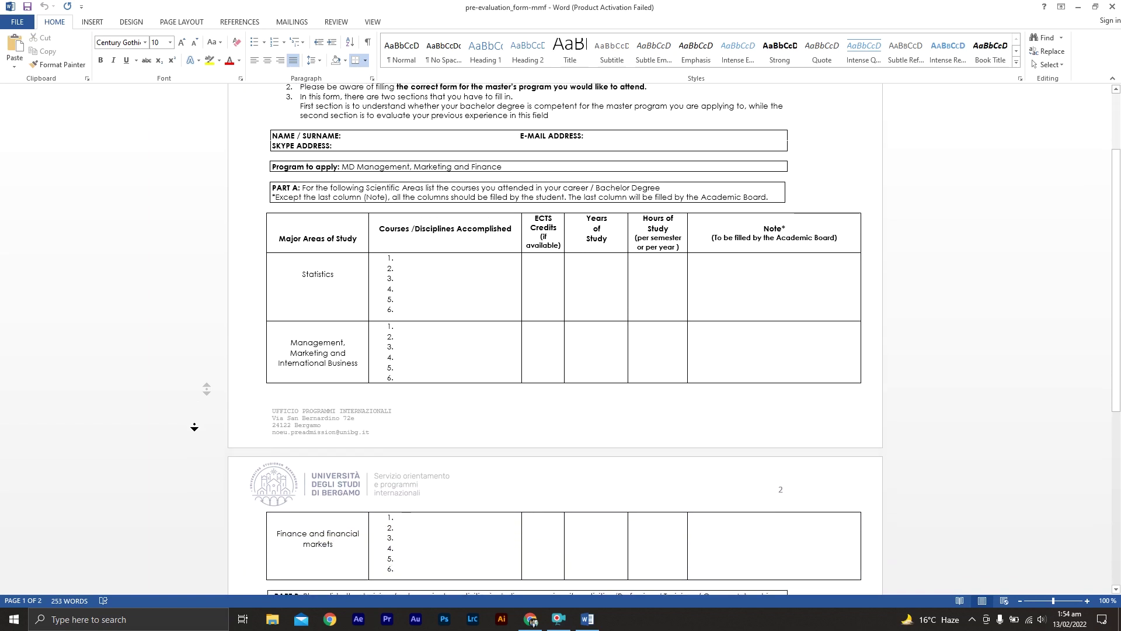
# - Scroll to the Part B table and click into its Hosting Organization, Dates Issued and Total Number of Hours cells
pyautogui.click(361, 238)
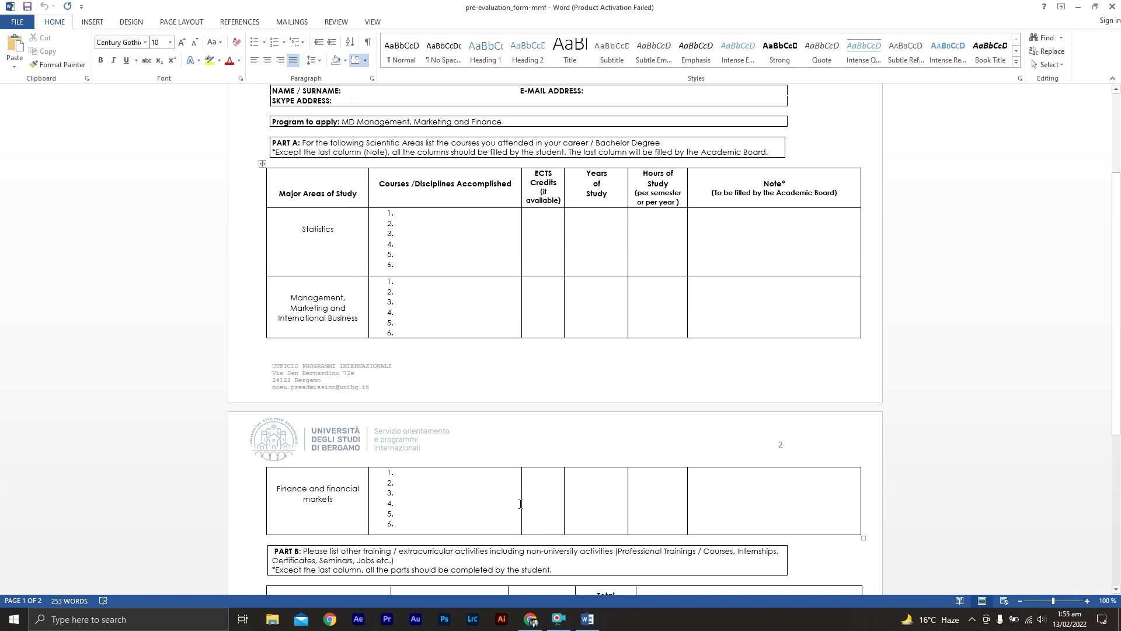
pyautogui.middleClick(182, 497)
pyautogui.scroll(-5, 180, 546)
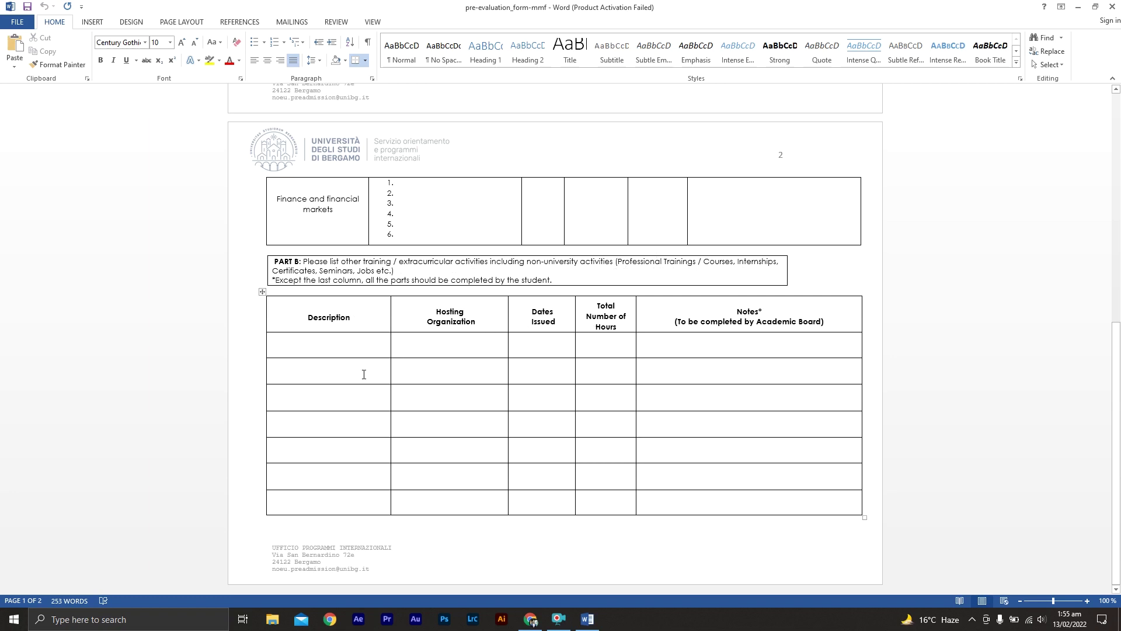
pyautogui.click(466, 347)
pyautogui.click(544, 347)
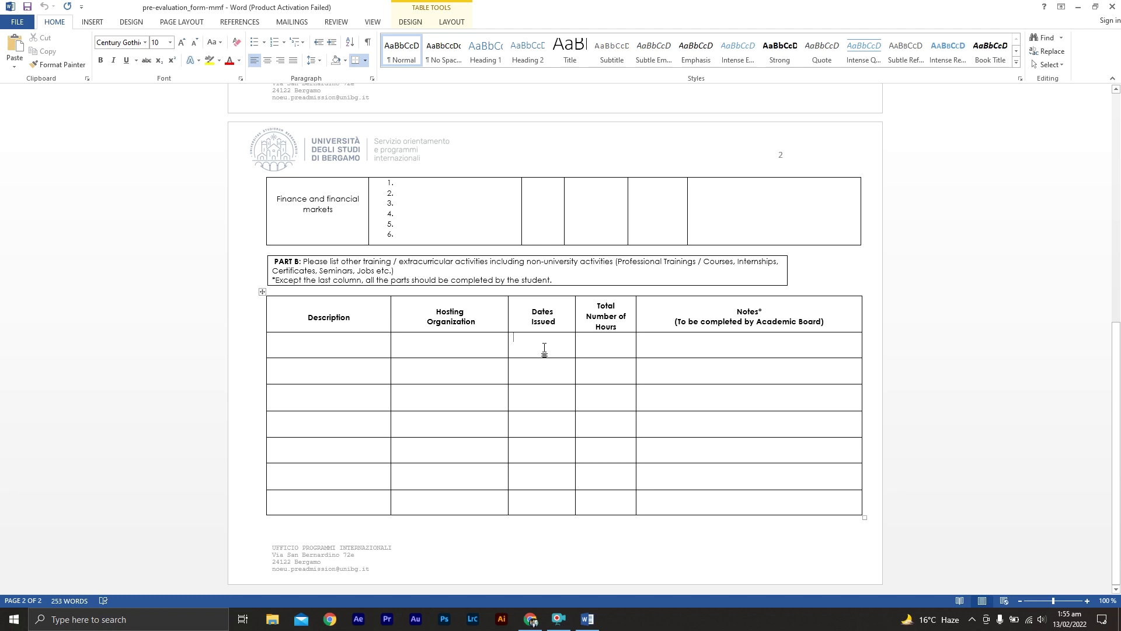
pyautogui.click(604, 351)
# - Close Word, return to the DreamApply checklist and open the Major area courses description task
pyautogui.click(1112, 6)
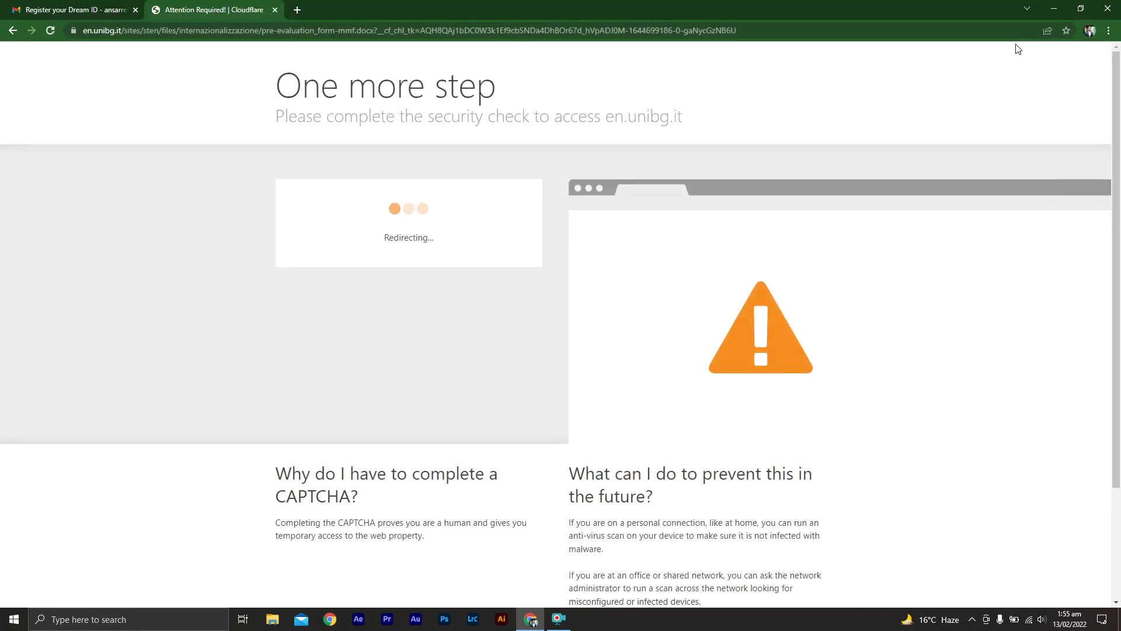
pyautogui.click(14, 31)
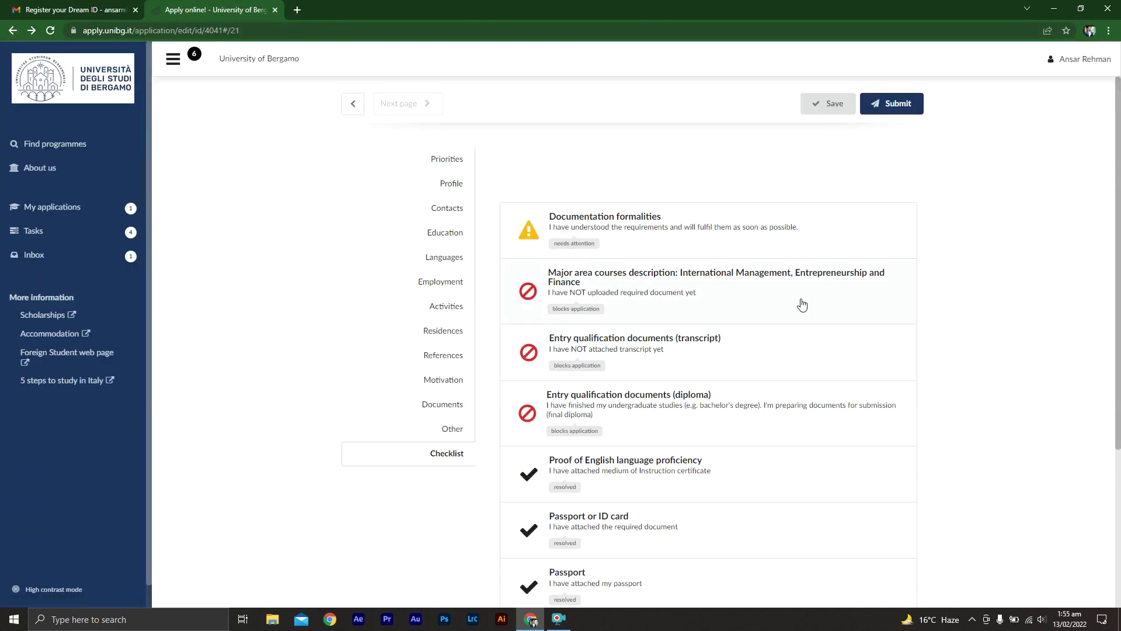
pyautogui.click(721, 285)
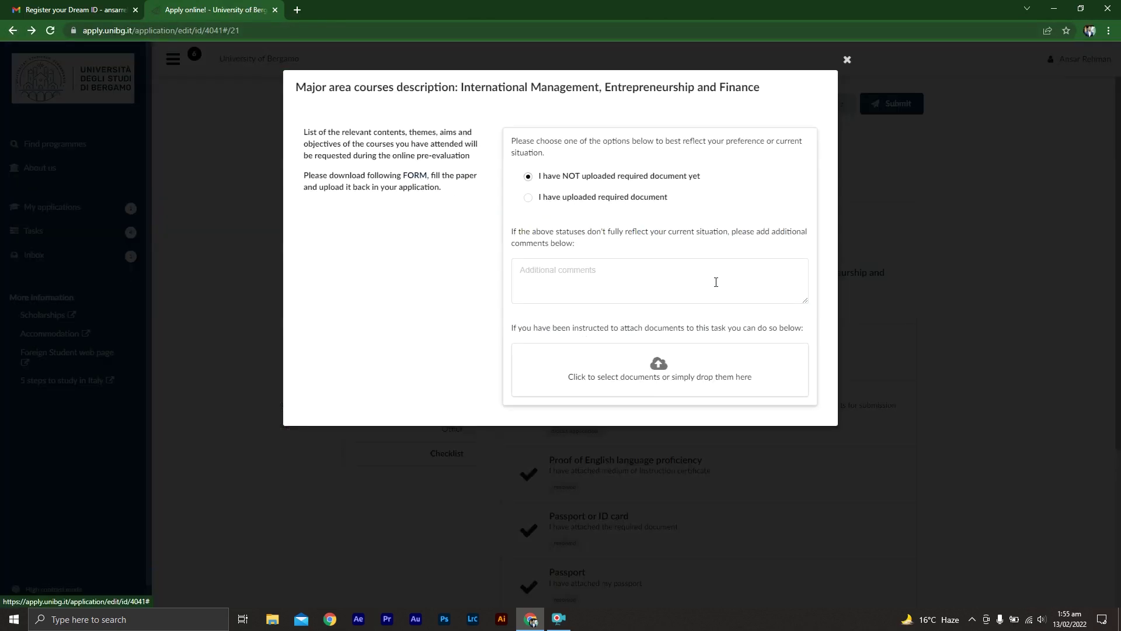
# - Upload pre-evaluation_form-mmf from Downloads and mark it as 'I have uploaded required document'
pyautogui.click(647, 372)
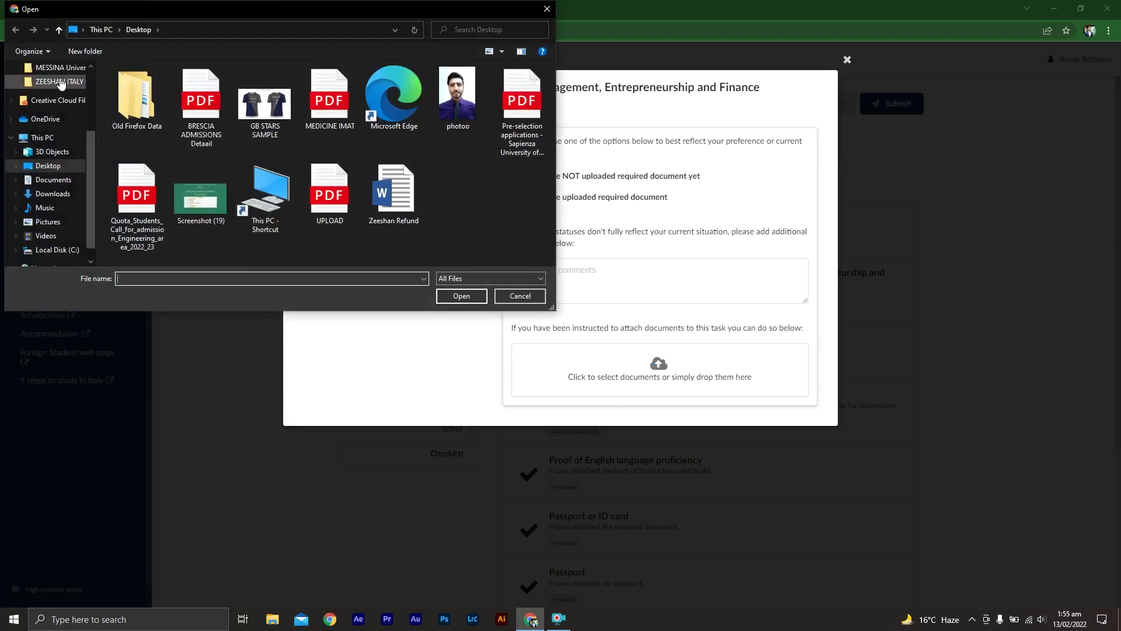
pyautogui.scroll(3, 90, 97)
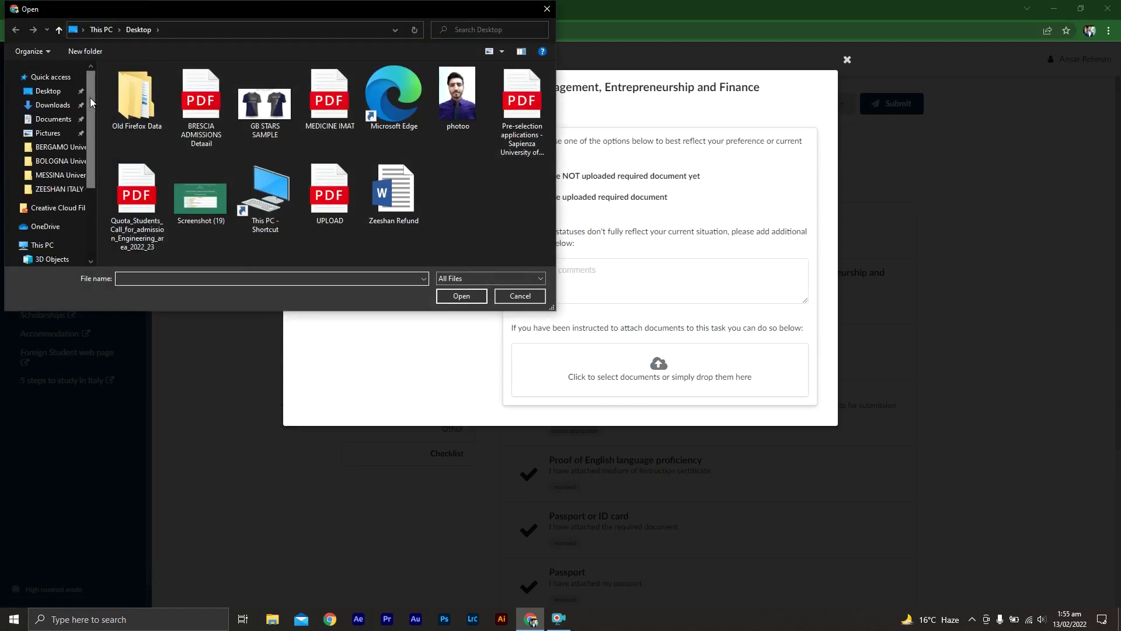
pyautogui.click(58, 104)
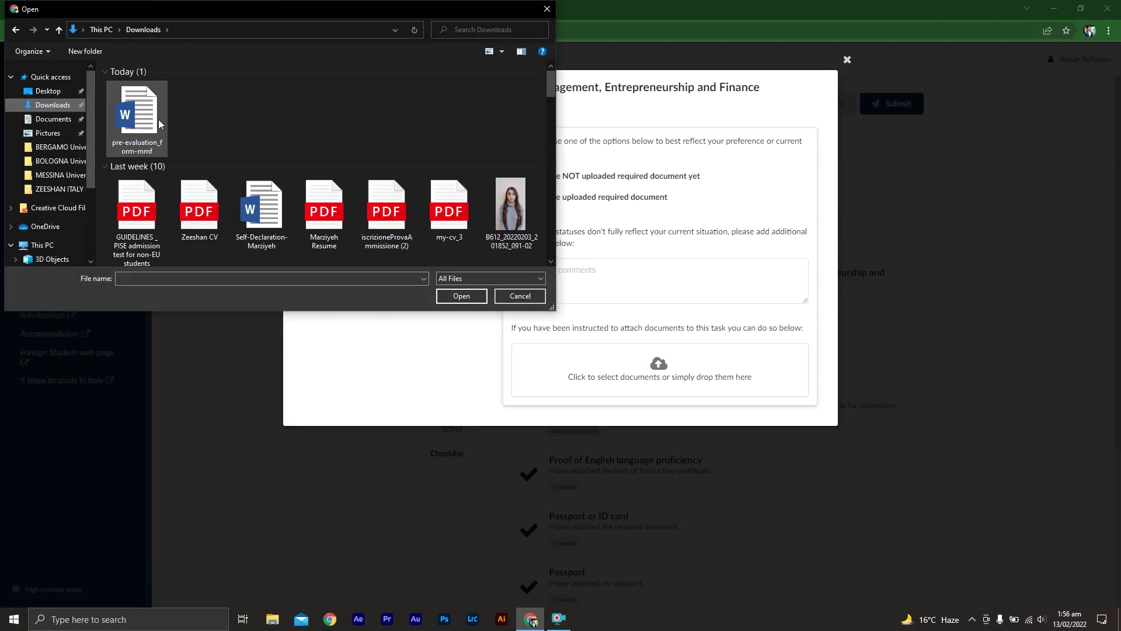
pyautogui.doubleClick(159, 120)
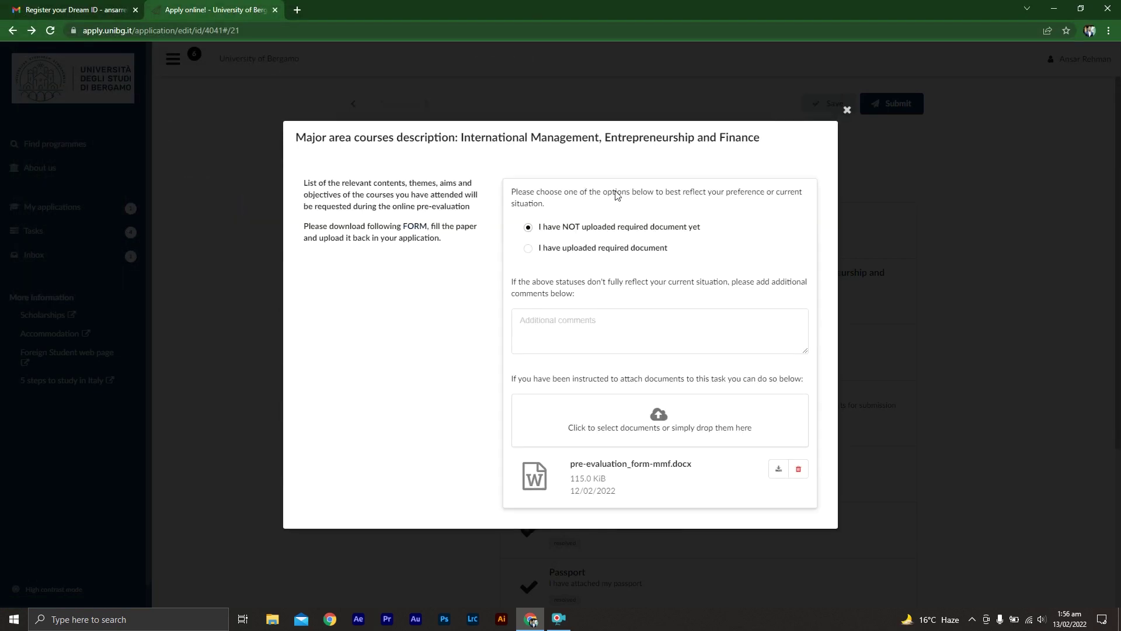
pyautogui.click(528, 249)
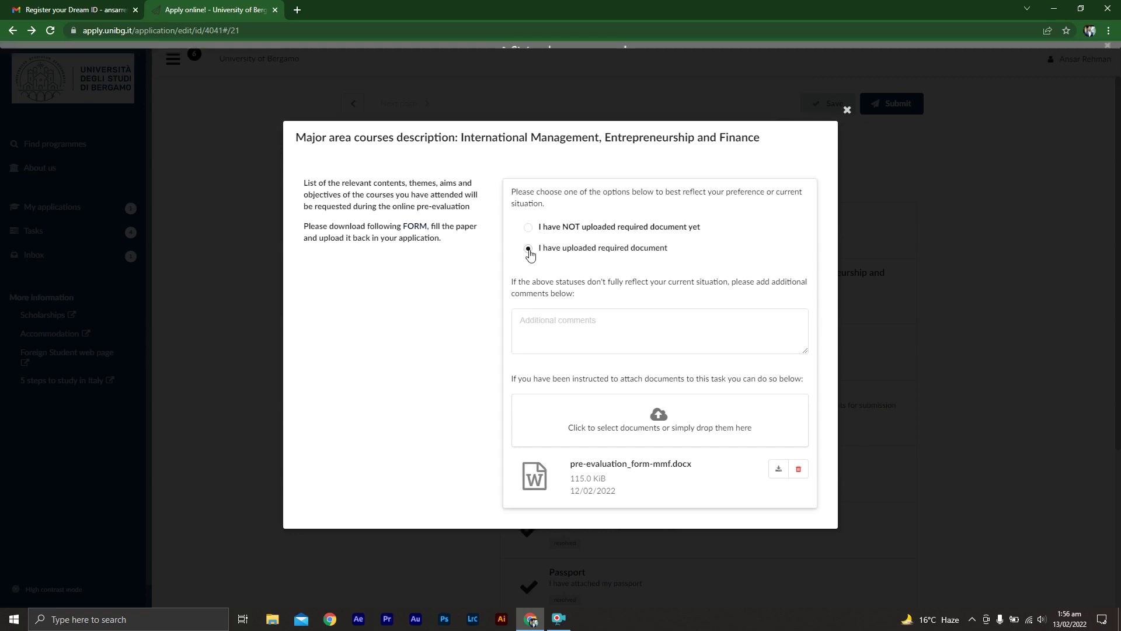
pyautogui.click(963, 325)
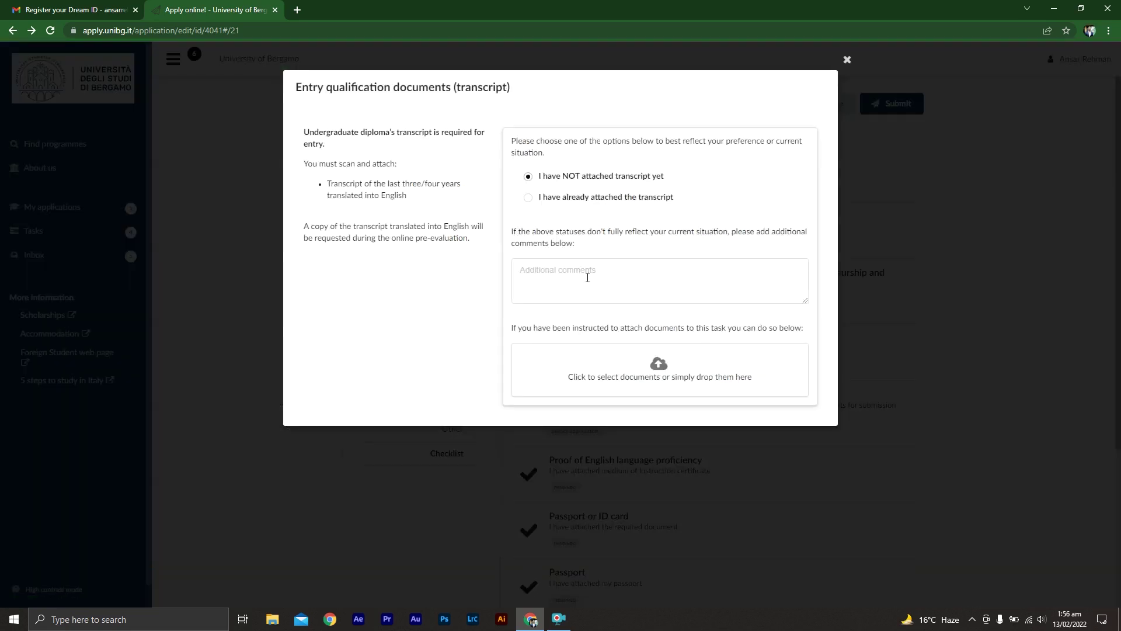
# - Attach GB STARS SAMPLE as the transcript and mark the transcript as attached
pyautogui.click(630, 360)
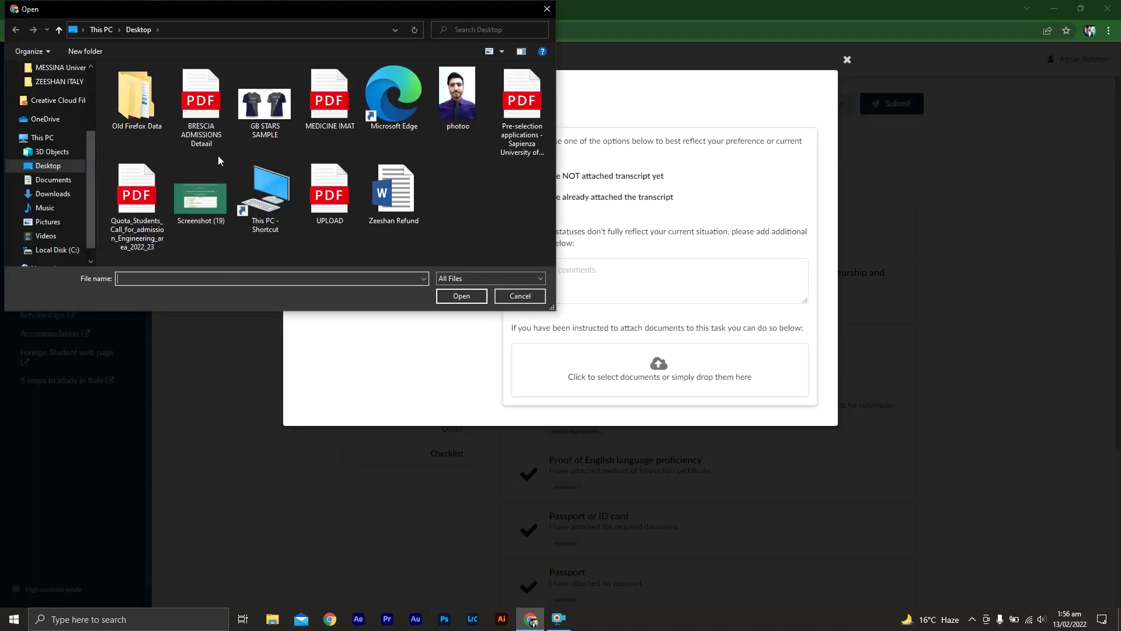
pyautogui.doubleClick(251, 129)
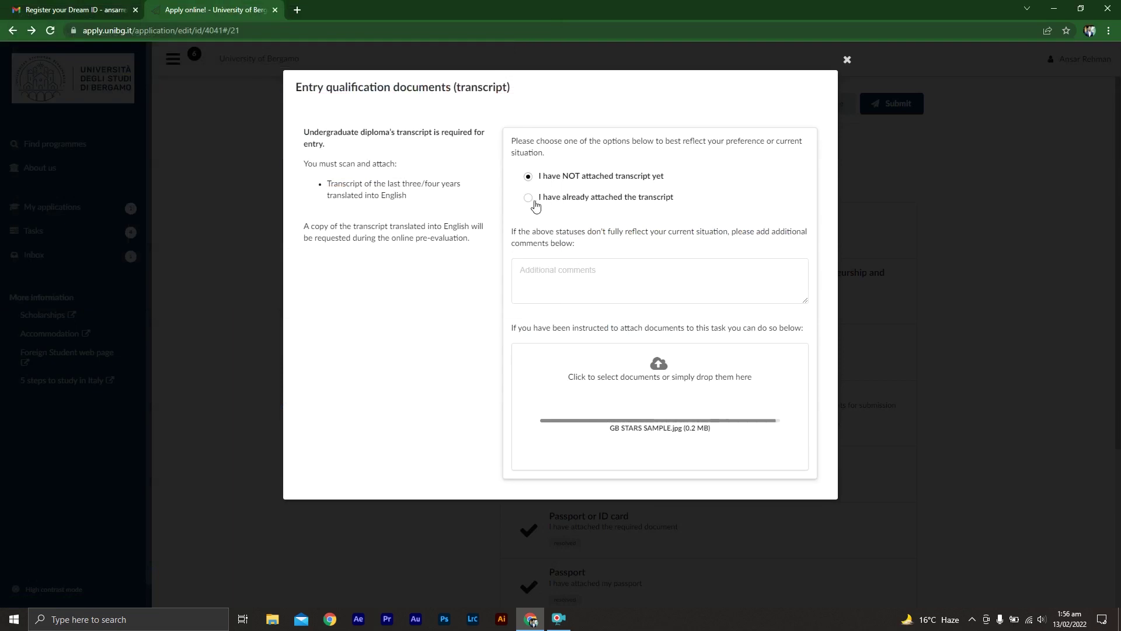
pyautogui.click(529, 198)
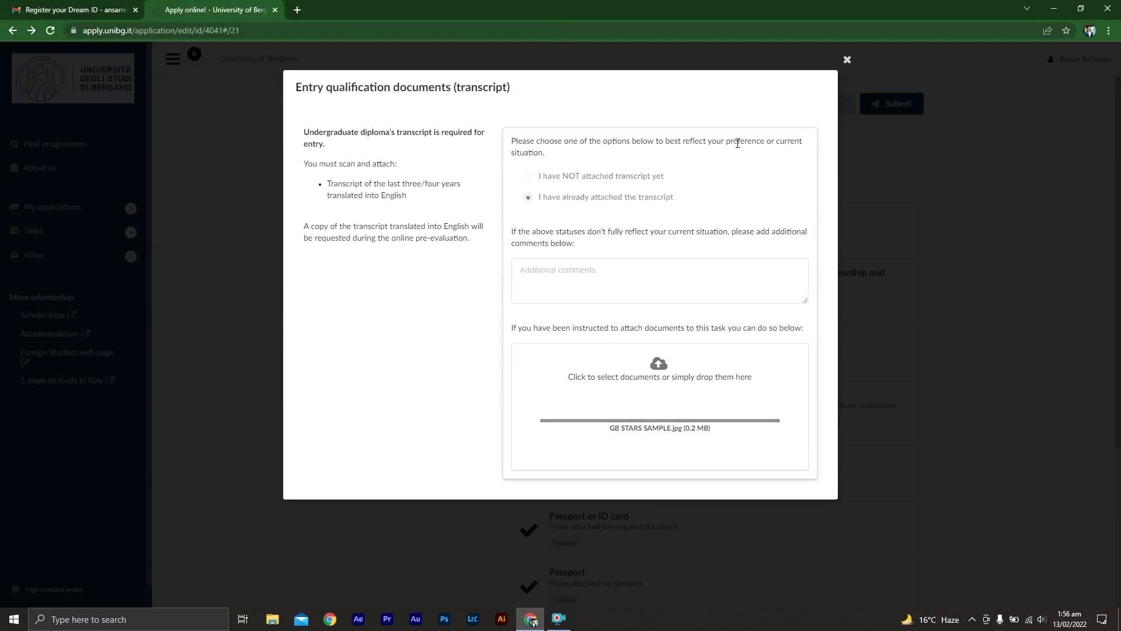
pyautogui.click(847, 61)
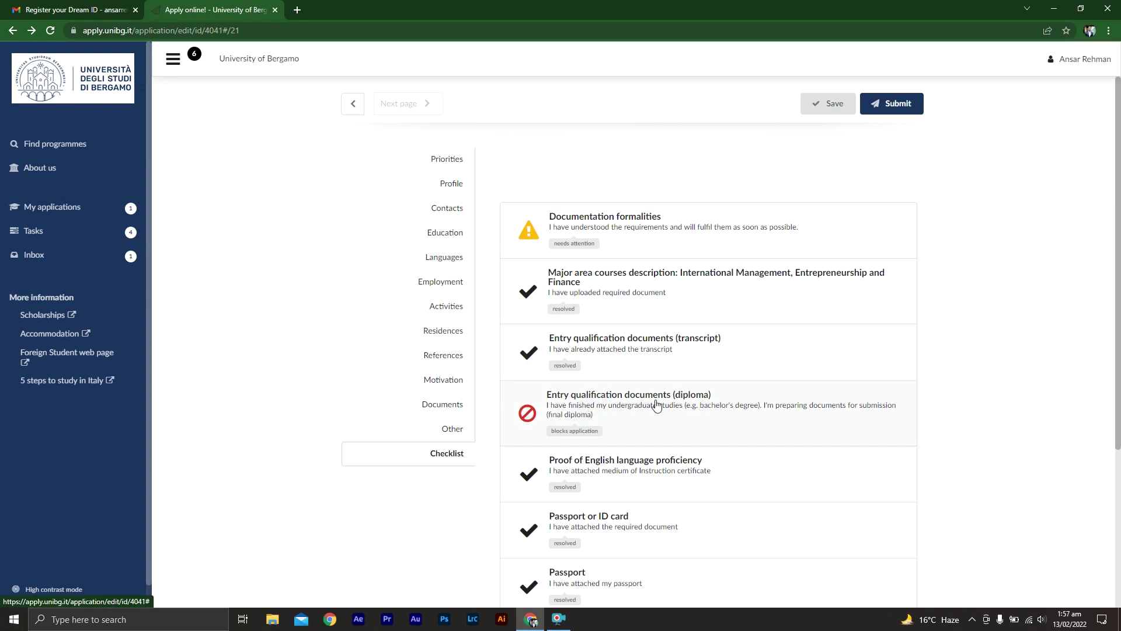
# - Attach GB STARS SAMPLE to the diploma task and mark all diploma documents as attached
pyautogui.click(655, 406)
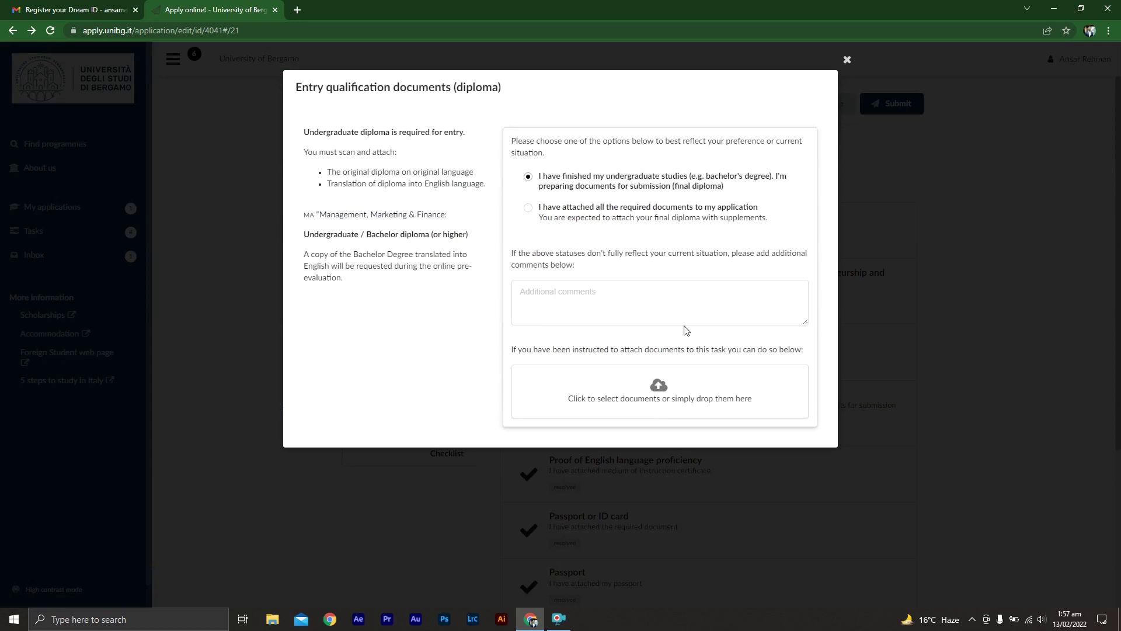
pyautogui.click(661, 385)
pyautogui.click(255, 114)
pyautogui.doubleClick(256, 112)
pyautogui.click(529, 214)
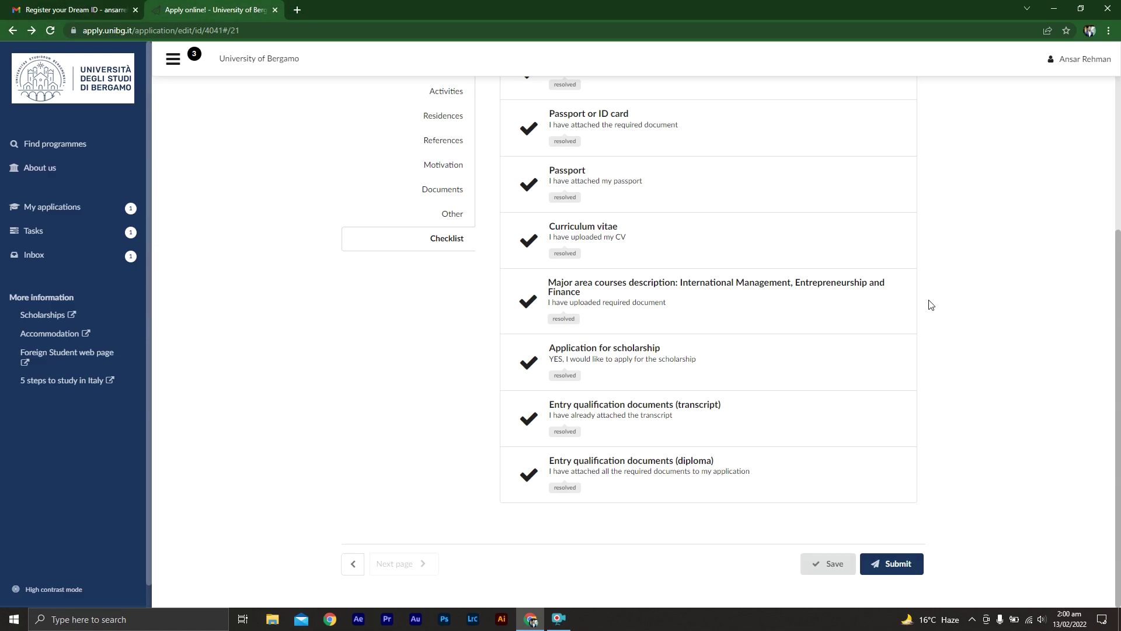
# - Review the Application for scholarship task and close it without changes
pyautogui.click(637, 356)
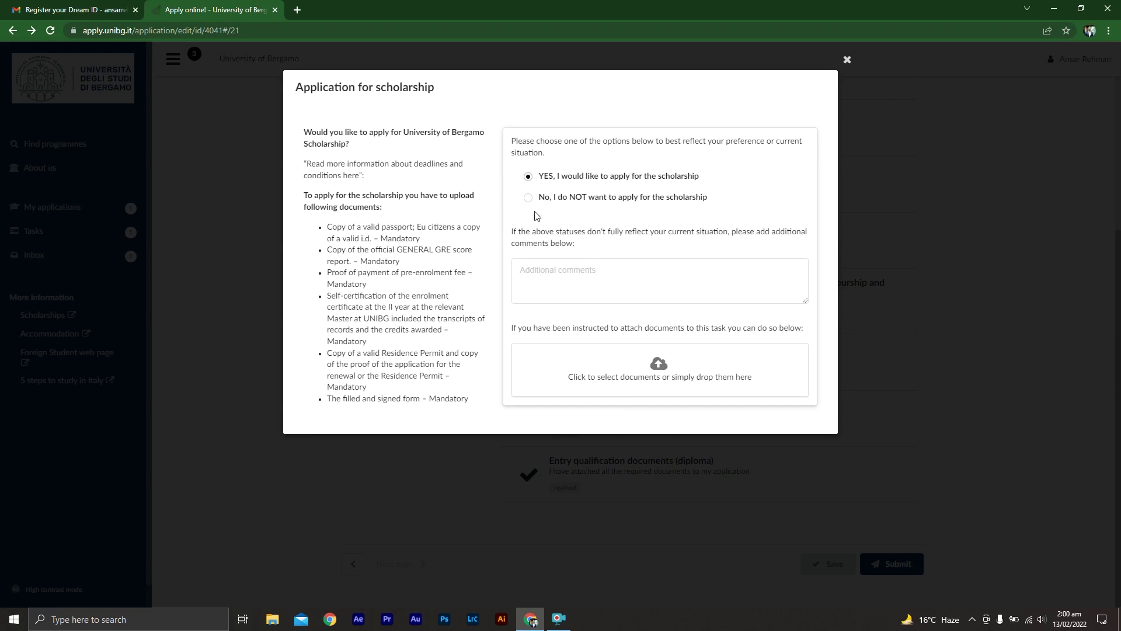
pyautogui.click(848, 60)
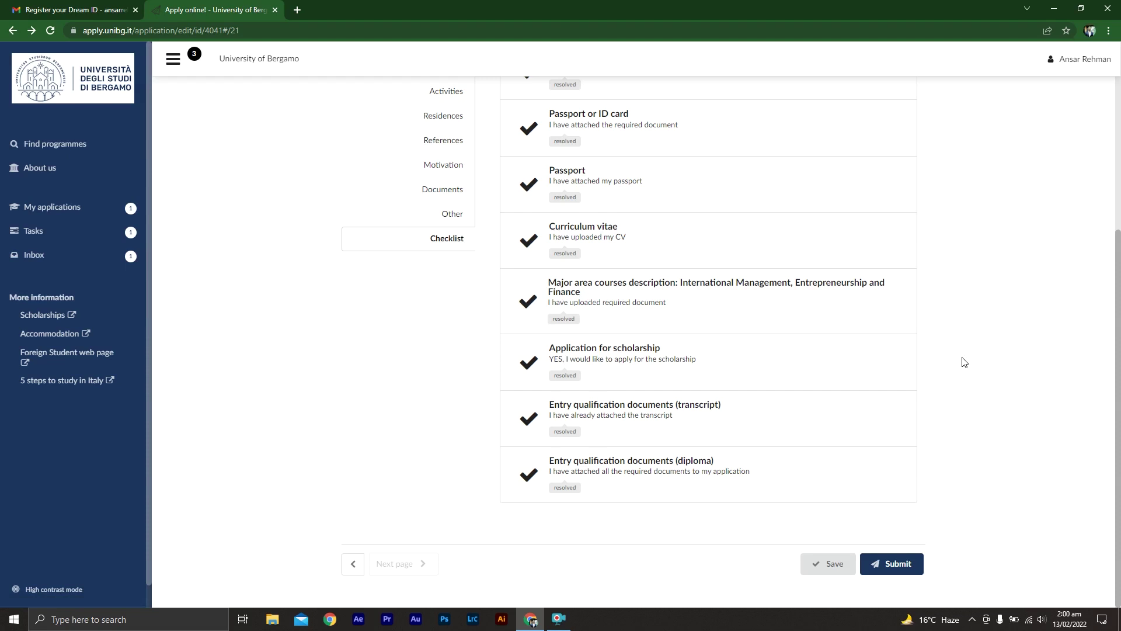
pyautogui.scroll(3, 966, 292)
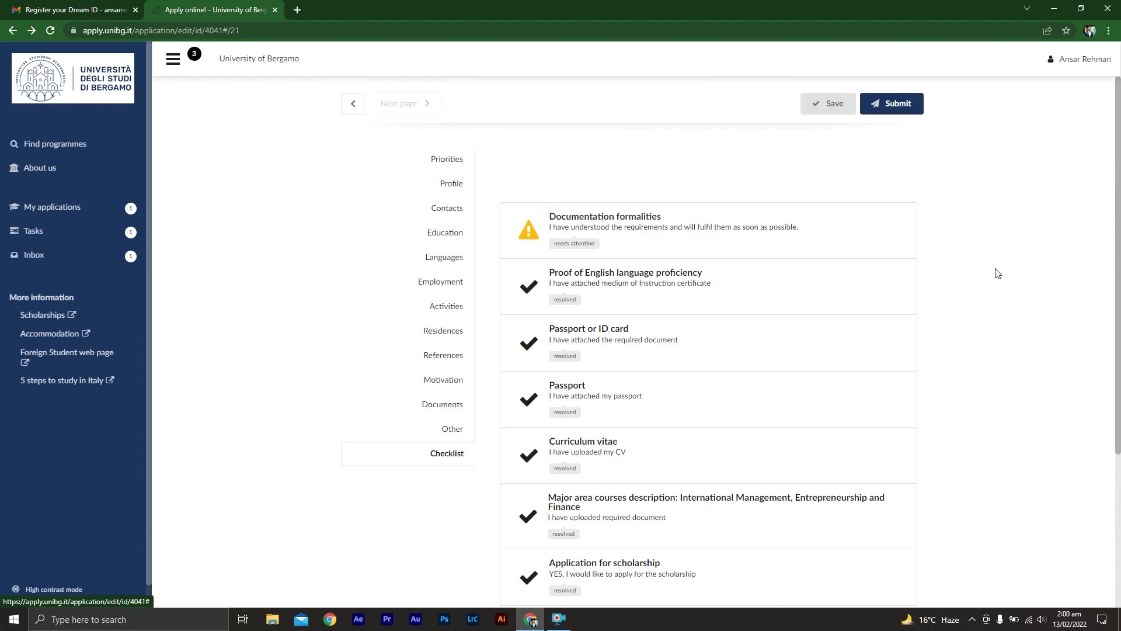
# - Save the application from the bottom of the checklist and recheck the item statuses
pyautogui.middleClick(997, 293)
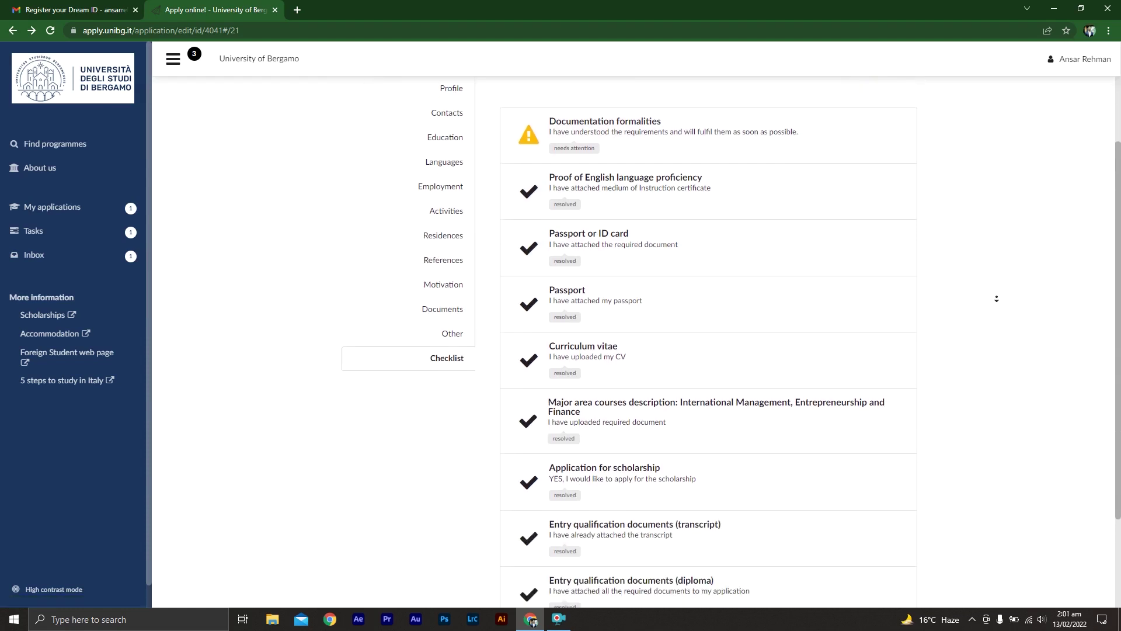
pyautogui.click(999, 301)
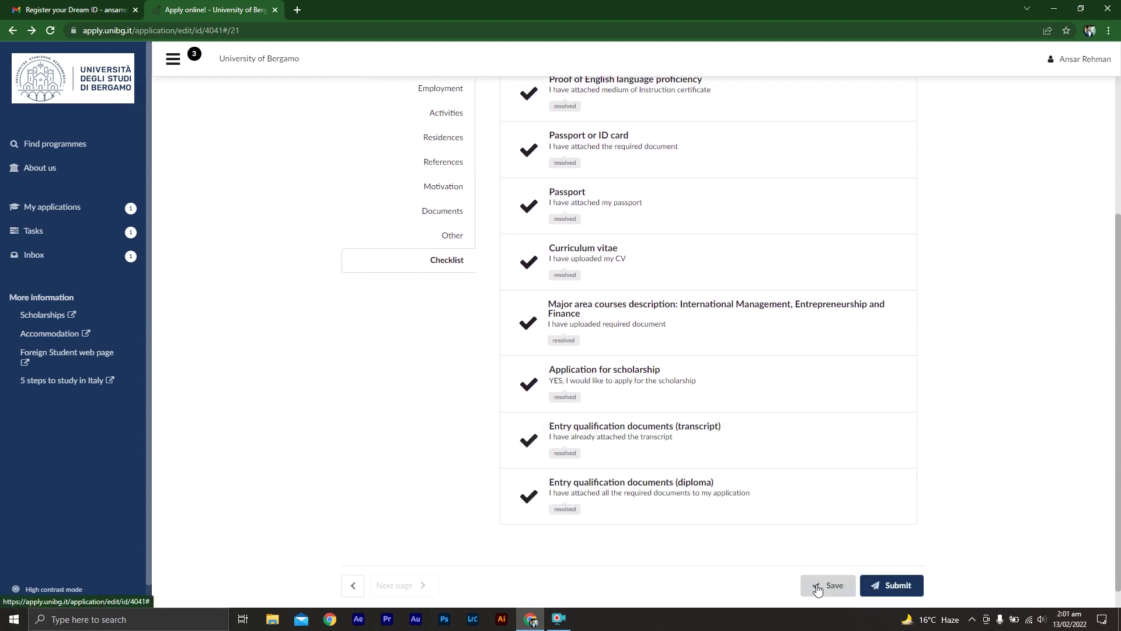
pyautogui.click(818, 590)
pyautogui.middleClick(991, 344)
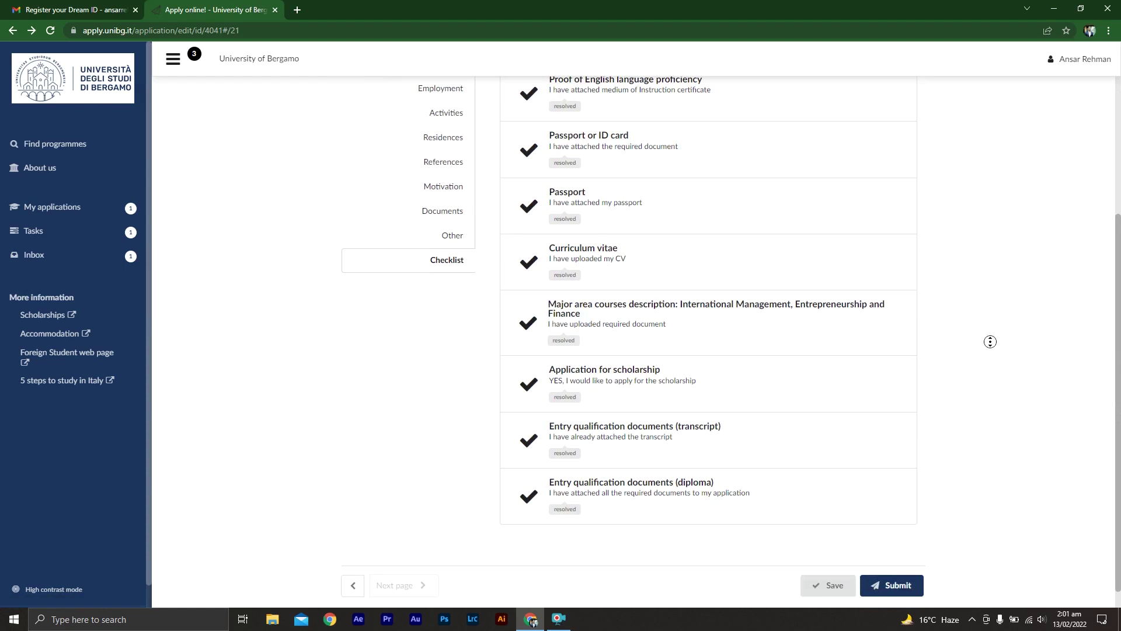
pyautogui.click(991, 257)
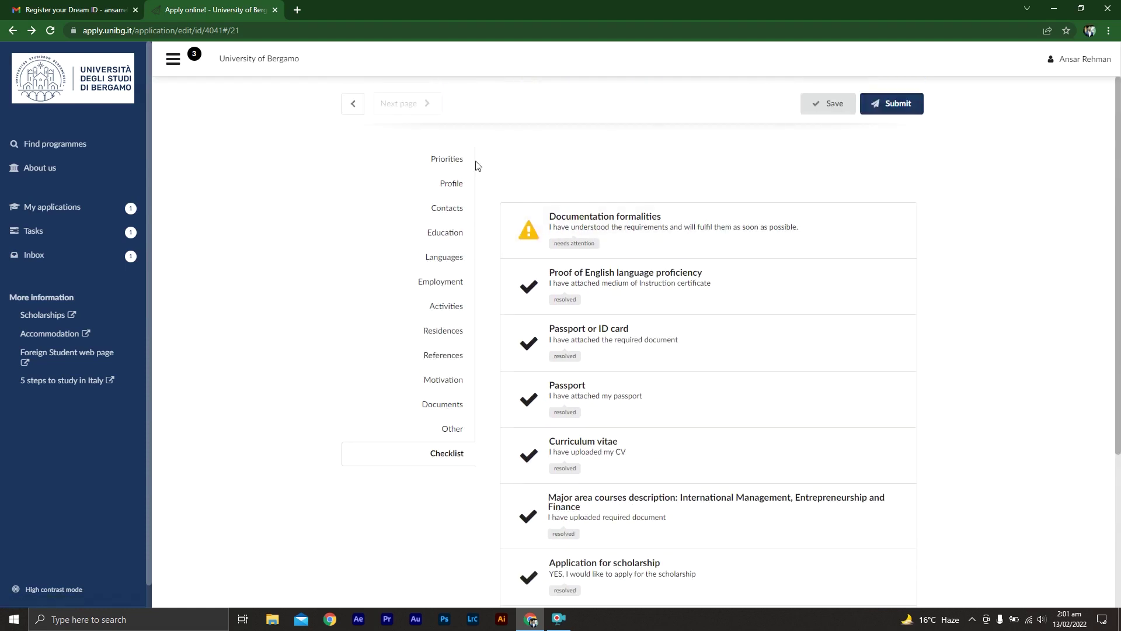
pyautogui.middleClick(971, 393)
pyautogui.click(976, 465)
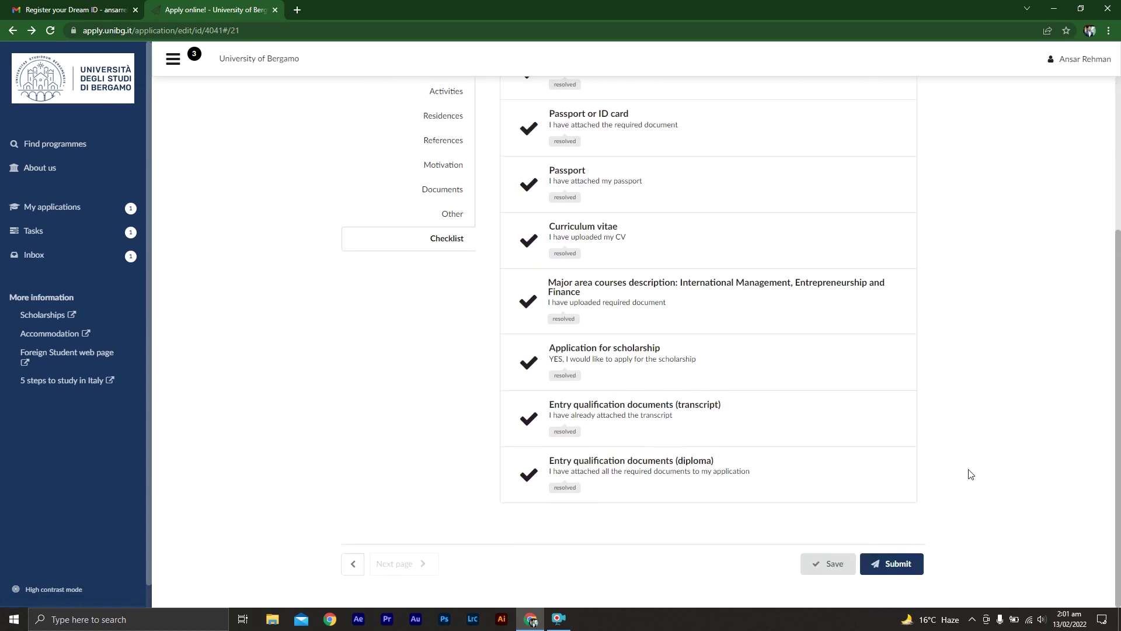
# - Submit the application, then check it under My applications and read the Inbox
pyautogui.click(893, 569)
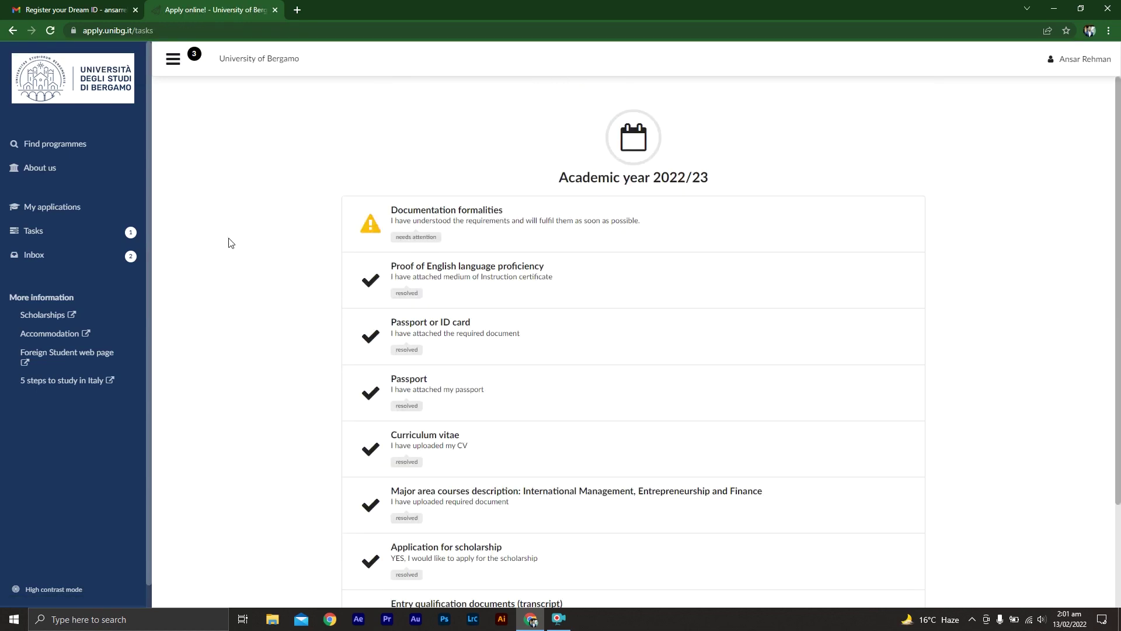
pyautogui.scroll(-3, 241, 339)
pyautogui.scroll(3, 240, 339)
pyautogui.click(113, 217)
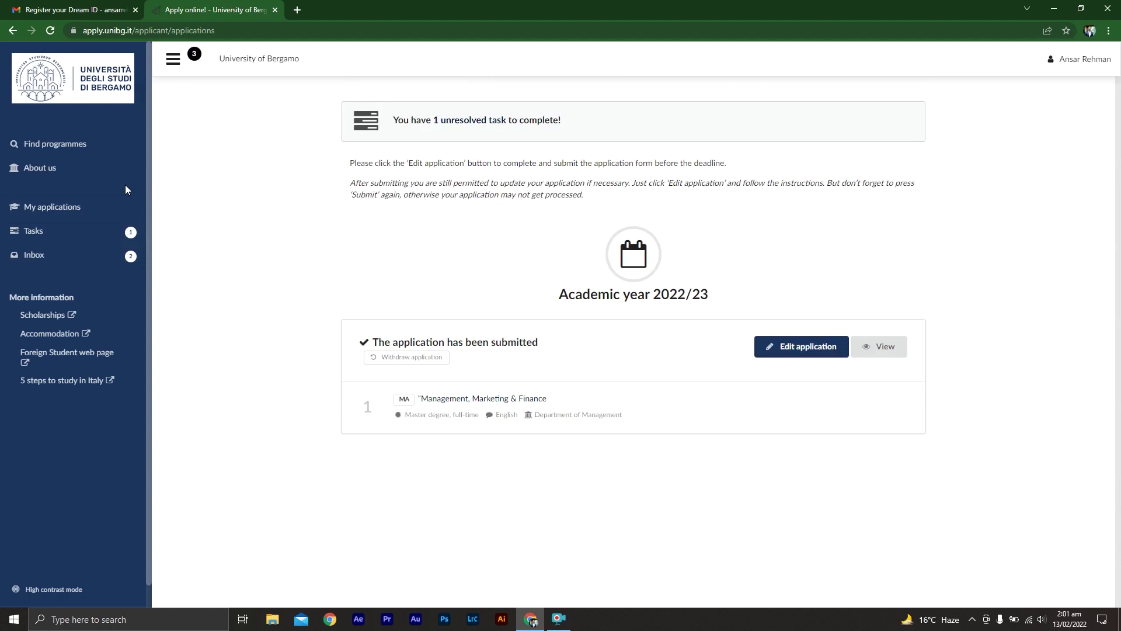
pyautogui.click(104, 261)
# - Open the View page of the submitted MA Management, Marketing & Finance application
pyautogui.click(877, 346)
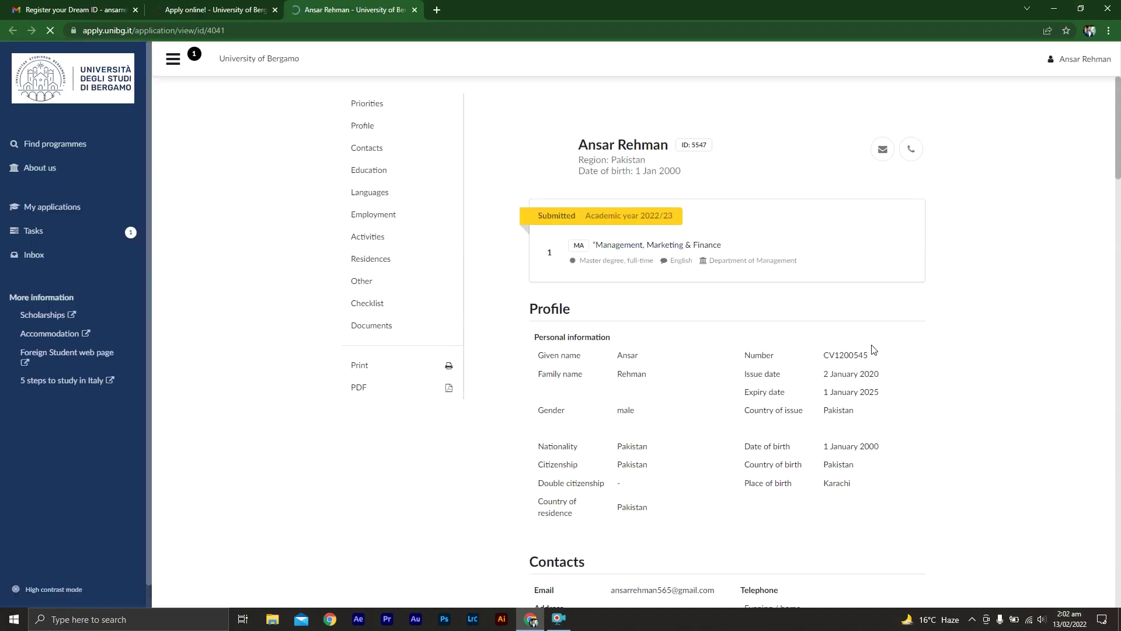